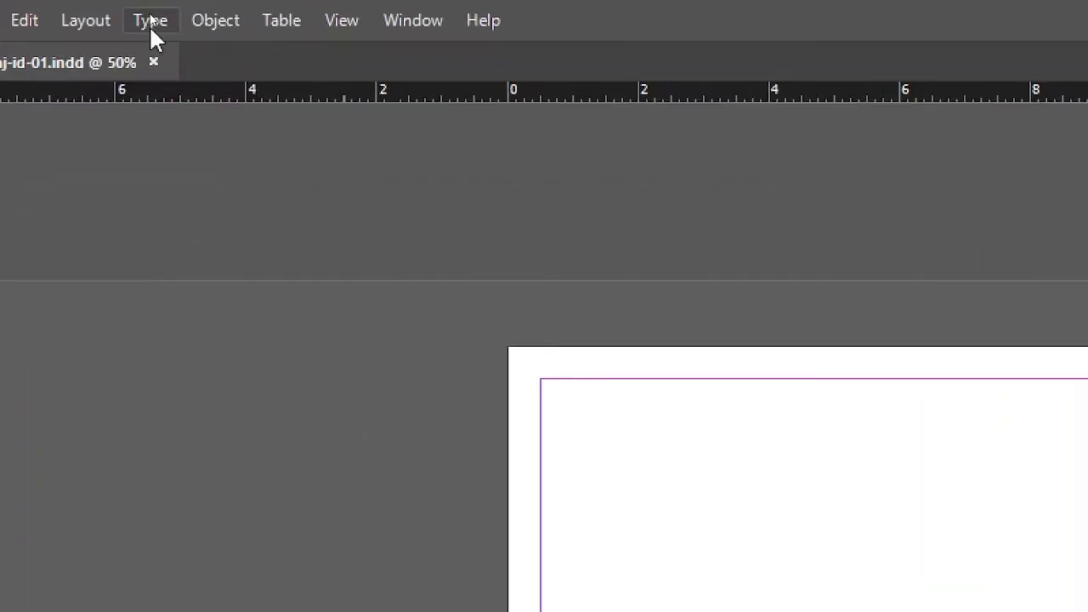
- Begin creating page guides with 3 rows and a row gutter of 0 in
click(149, 10)
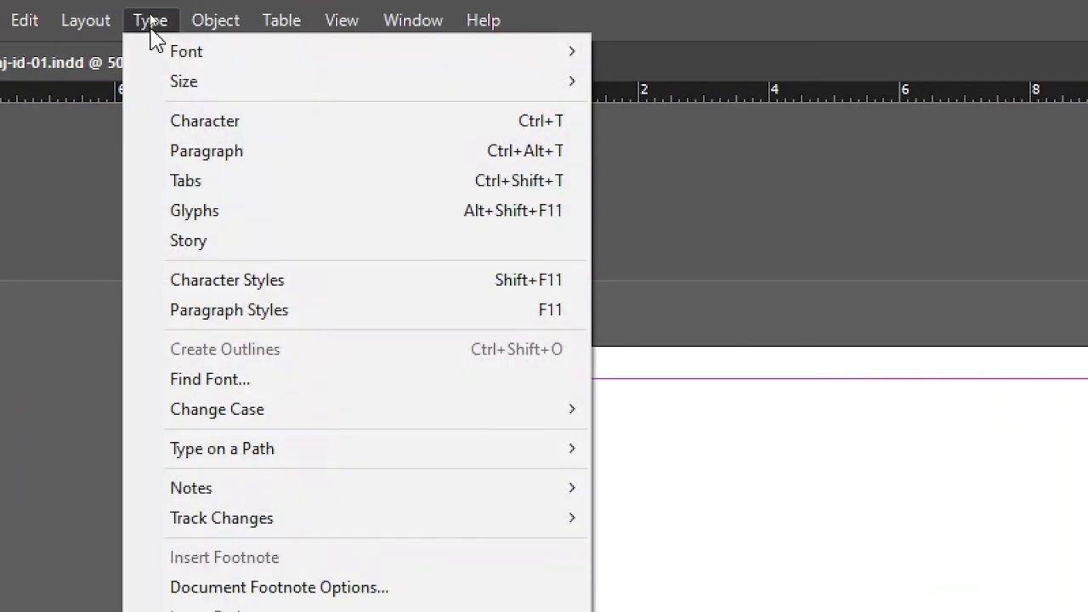
mouse_move(81, 26)
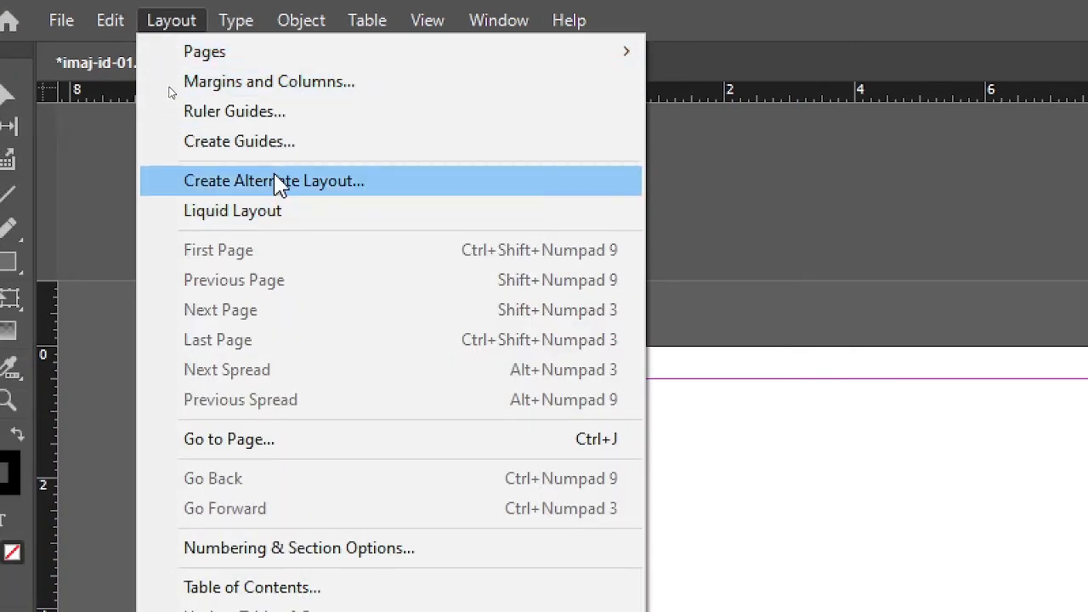
click(330, 150)
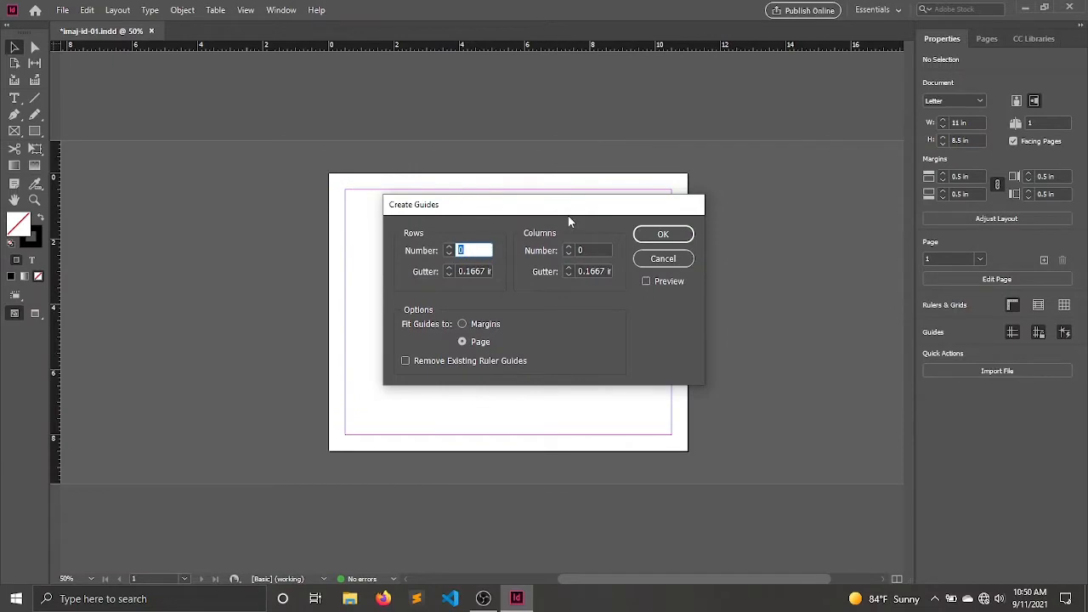
drag(569, 221, 721, 168)
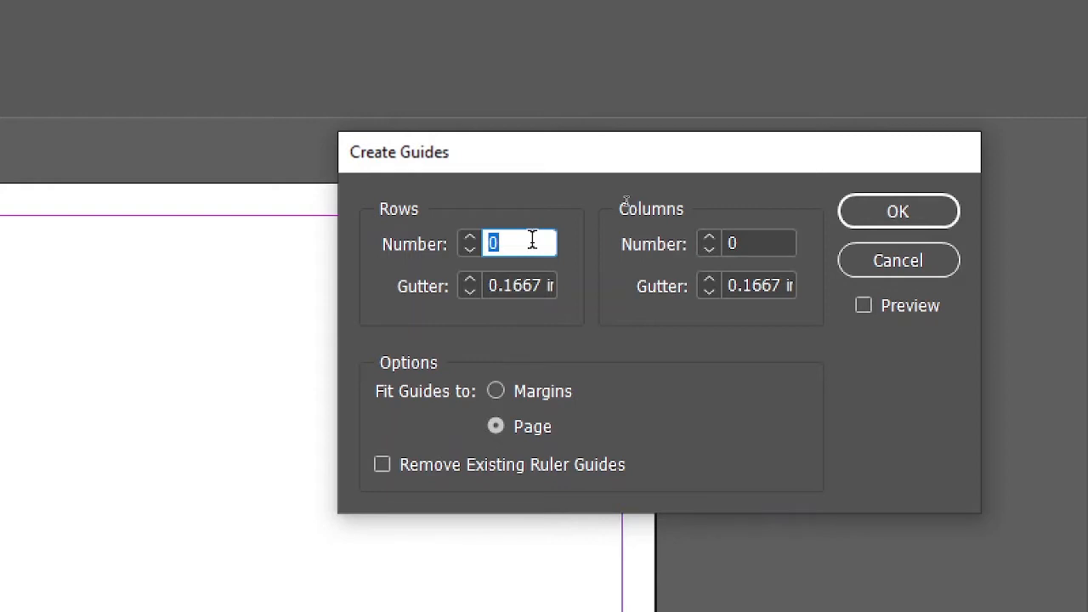
text(3)
key(Tab)
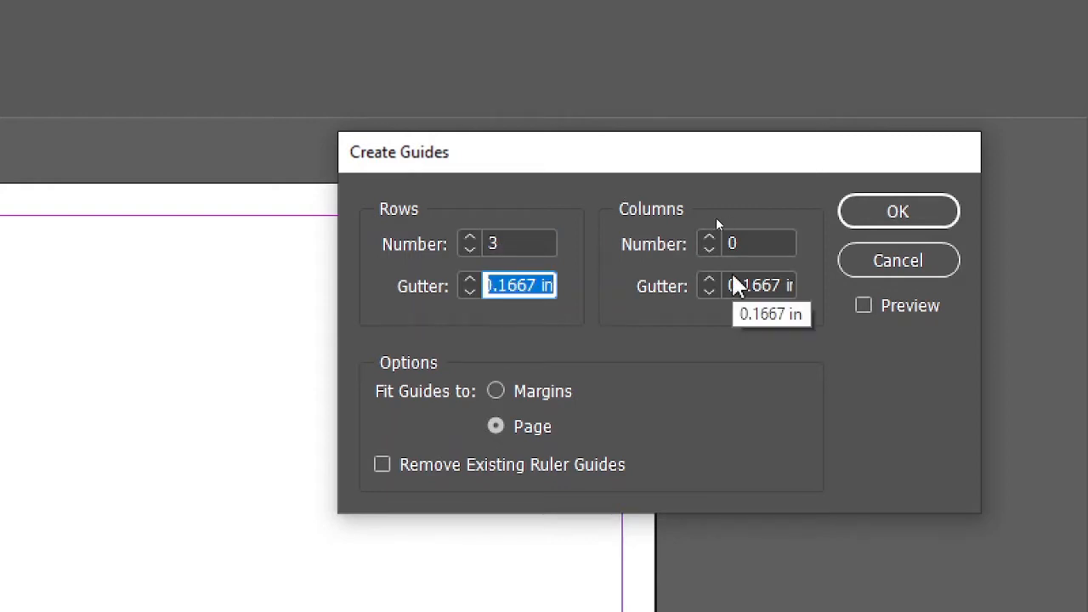
text(0)
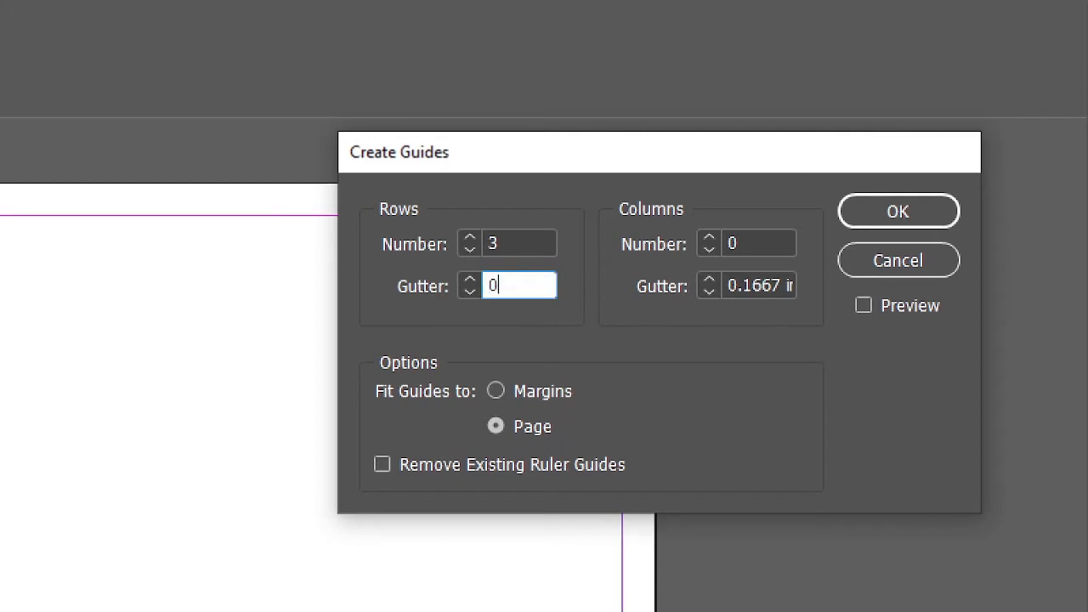
key(Tab)
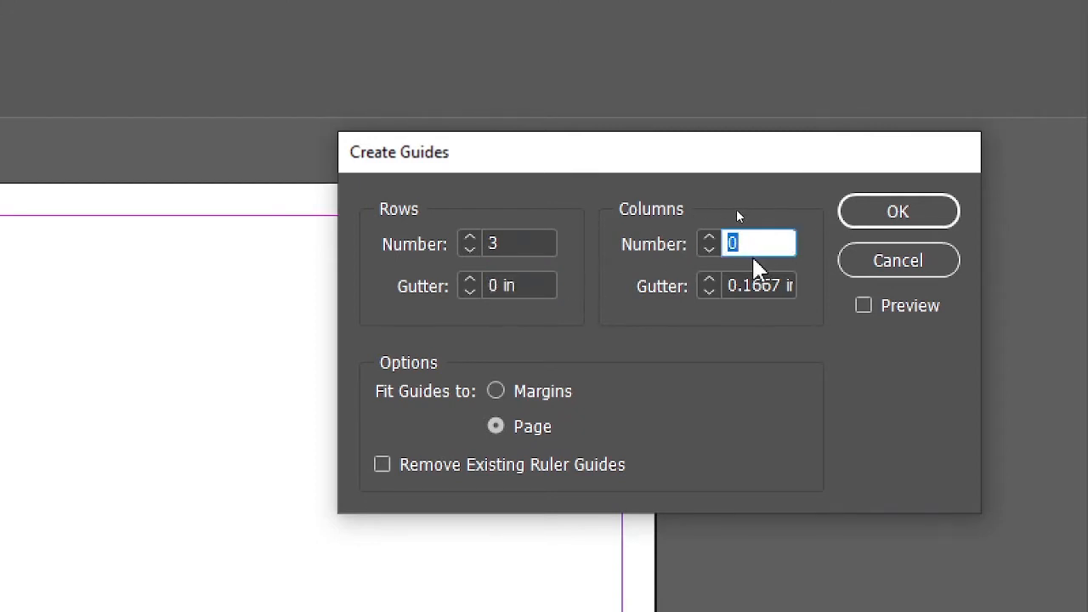
- Set the guides to 3 columns with a 0 in gutter and preview the grid on the page
text(3)
key(Tab)
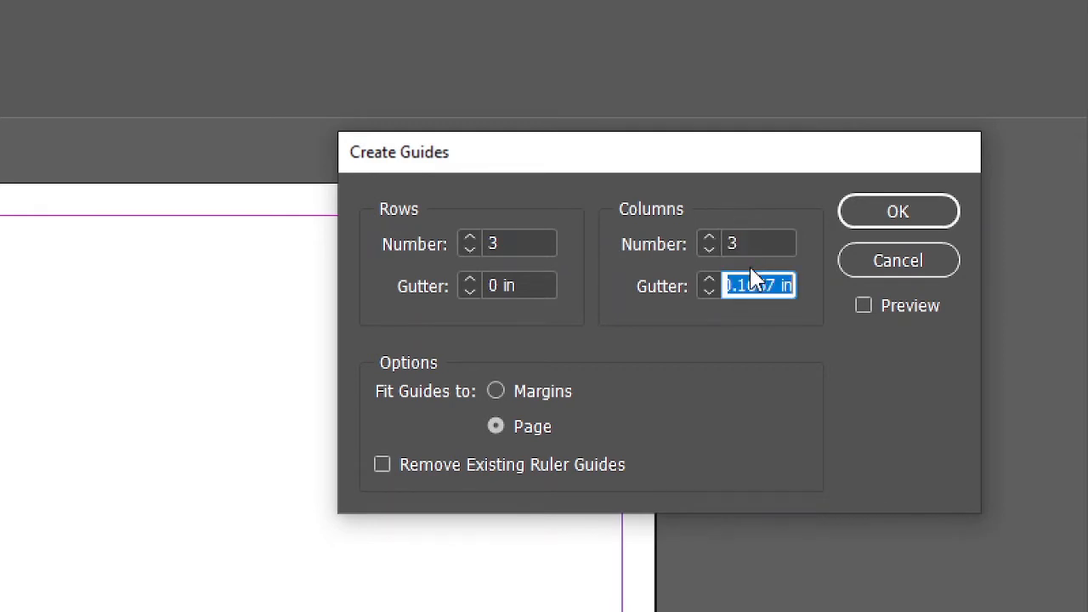
text(0)
key(Tab)
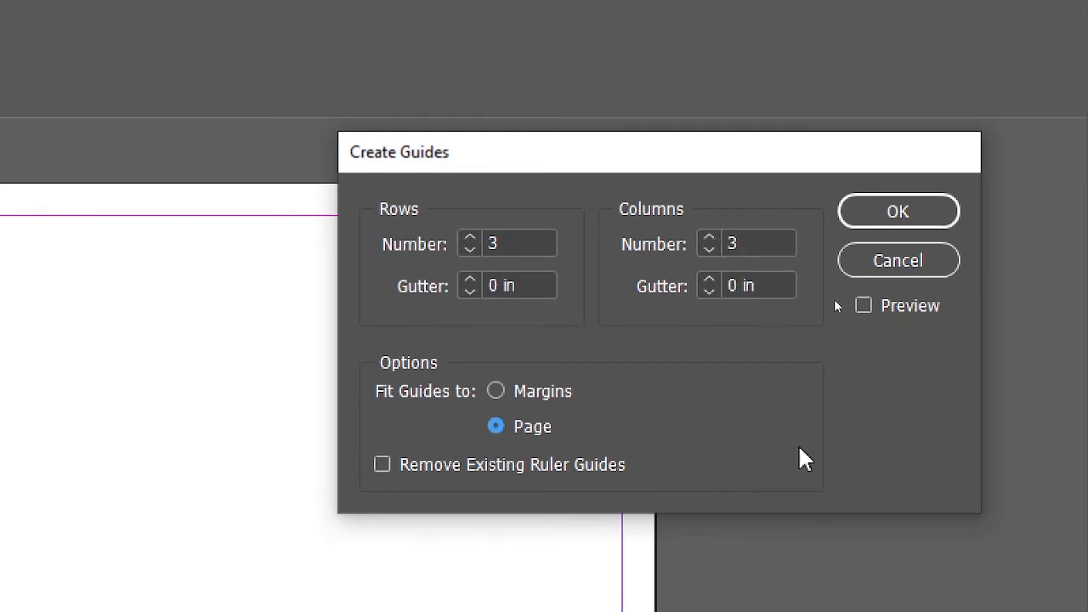
click(795, 306)
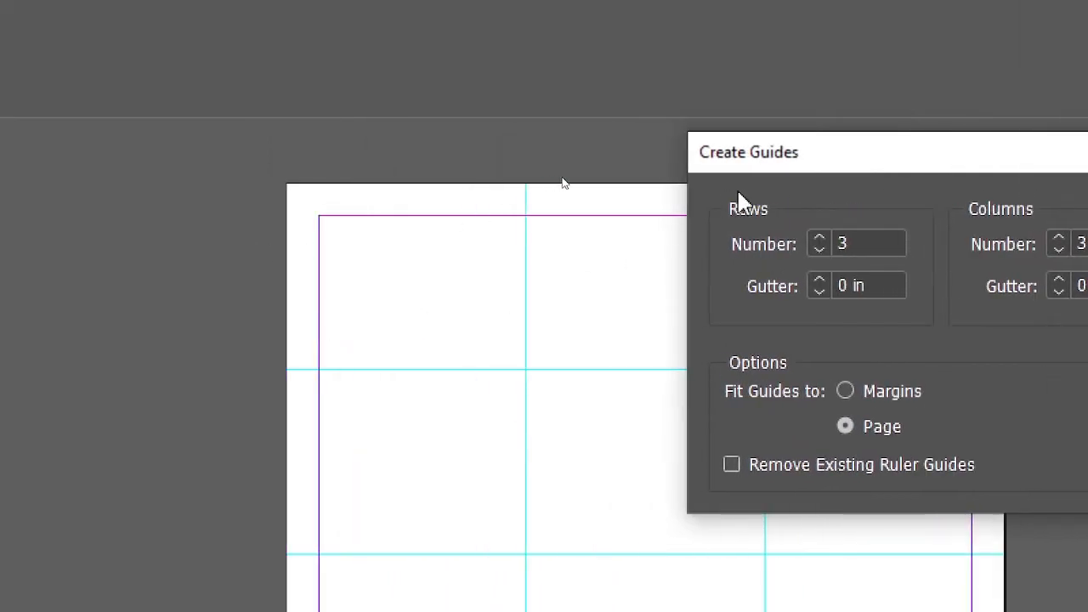
drag(813, 170, 909, 576)
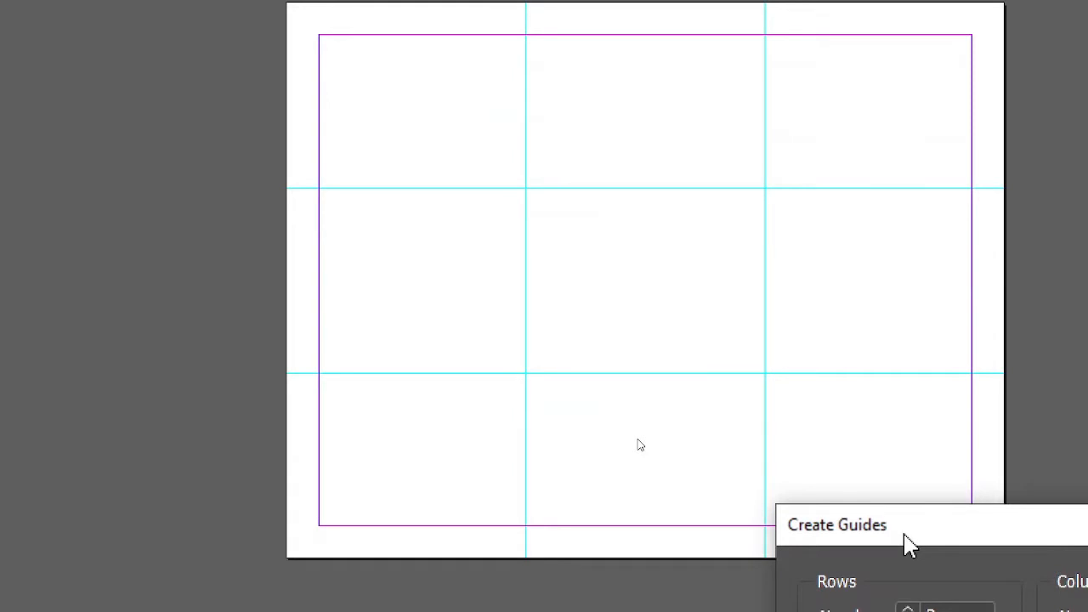
drag(910, 544, 643, 127)
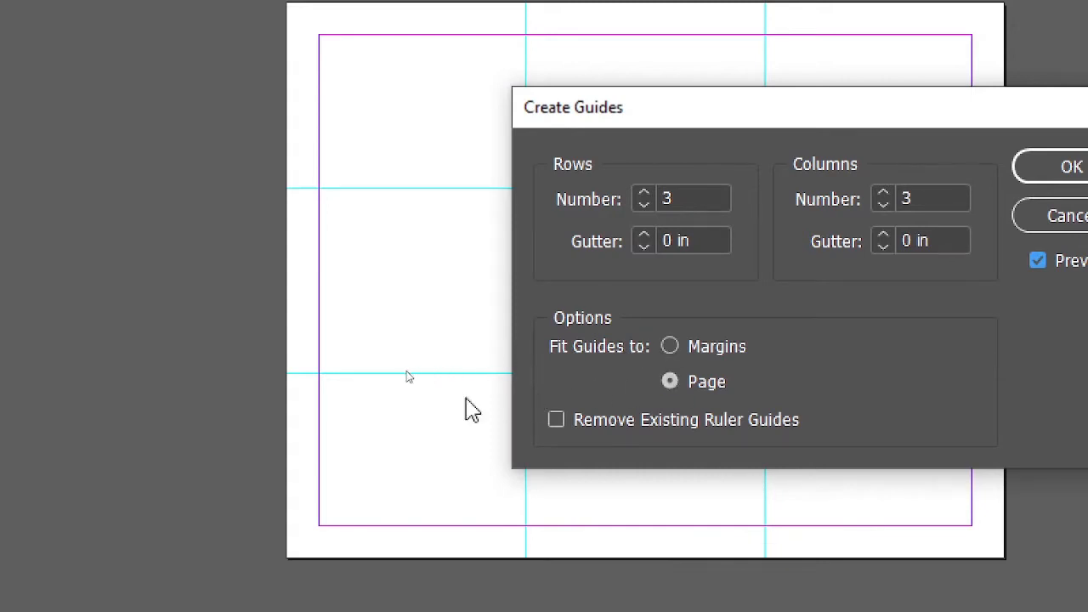
drag(804, 111, 958, 294)
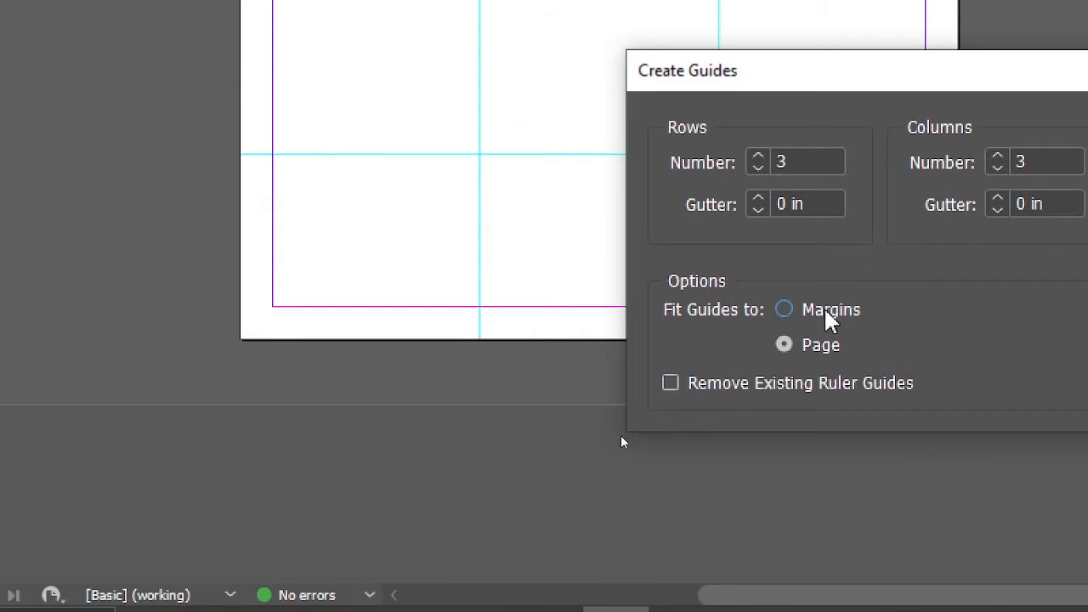
- Compare fitting the guides to the page and to the margins, and create them fitted to Margins
click(831, 309)
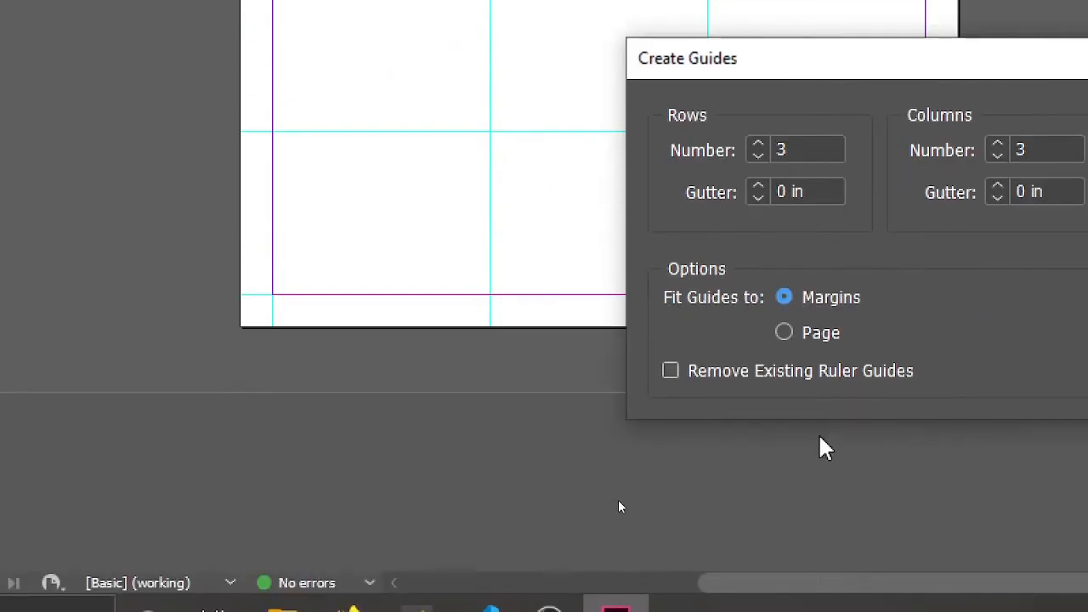
click(839, 338)
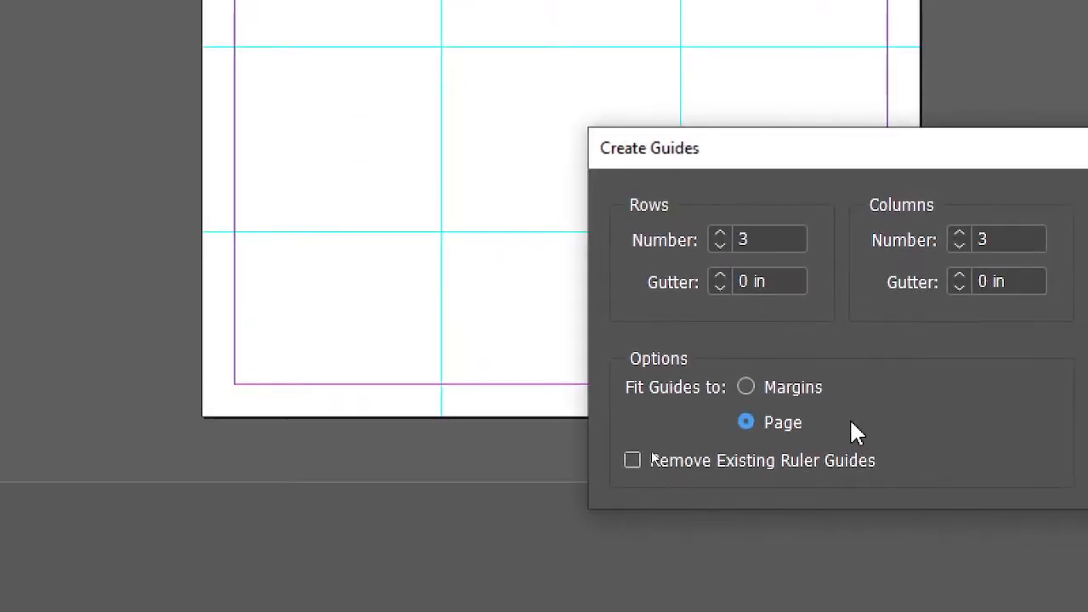
click(808, 394)
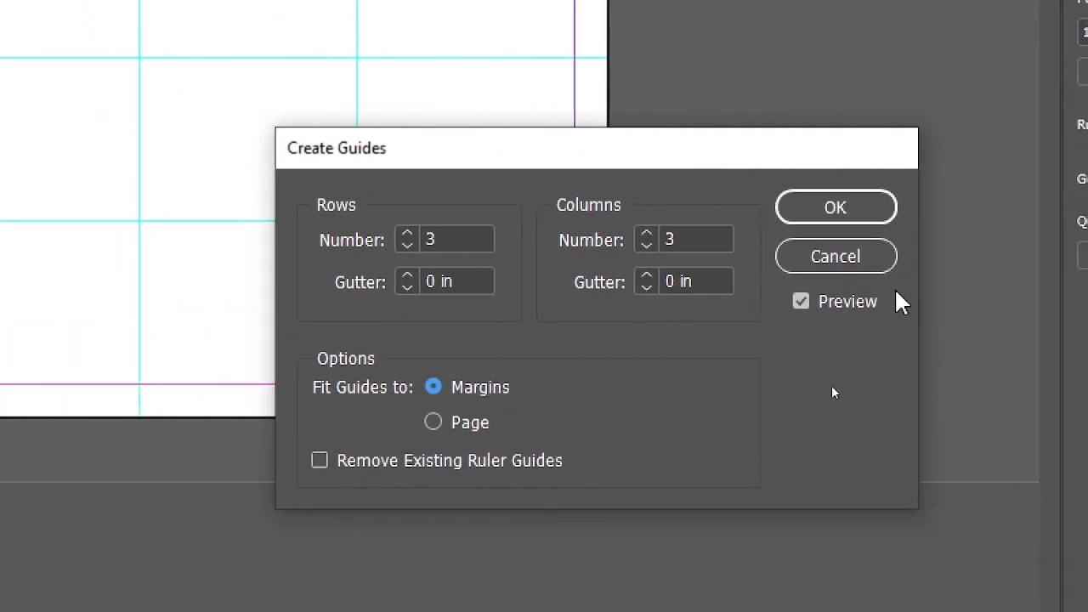
click(873, 214)
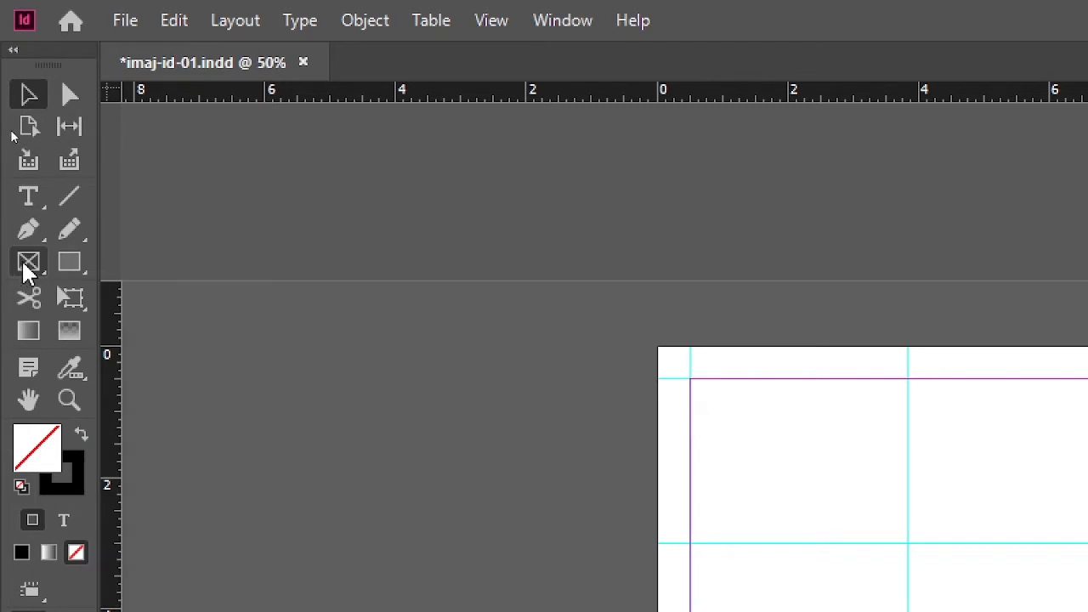
- Draw rectangle frames filling the upper-left, lower-left and upper-right grid cells, each about 3.33 by 2.5 in, and deselect them
click(28, 263)
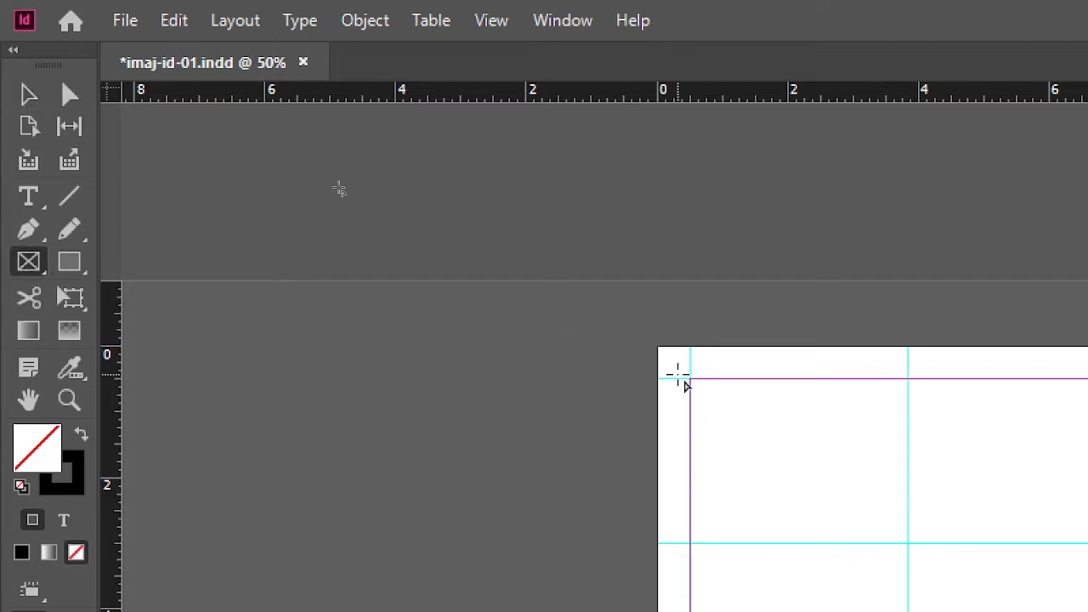
drag(690, 378, 908, 527)
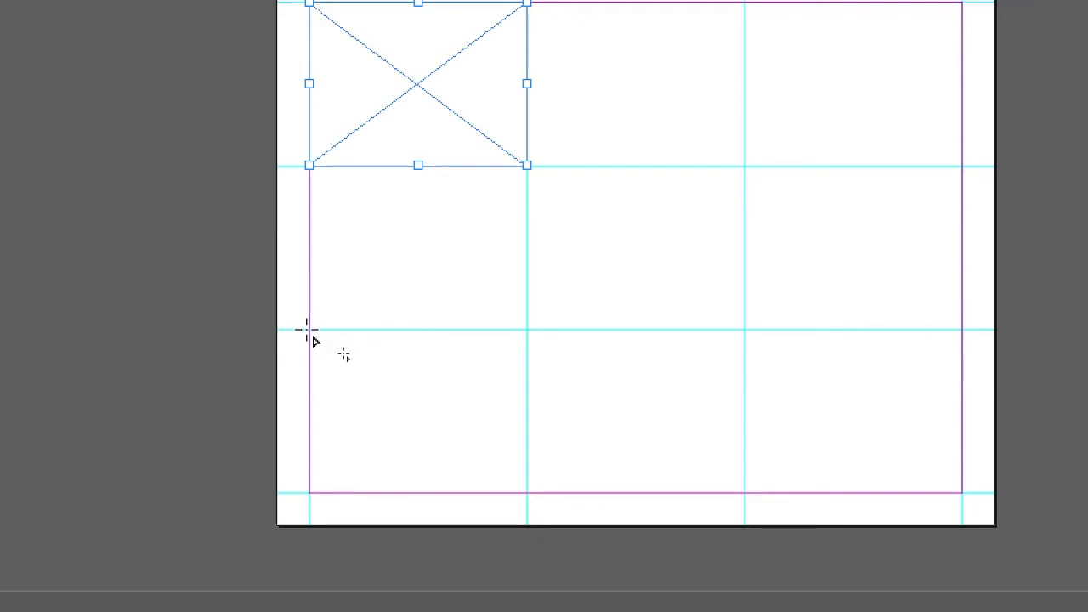
drag(310, 330, 527, 493)
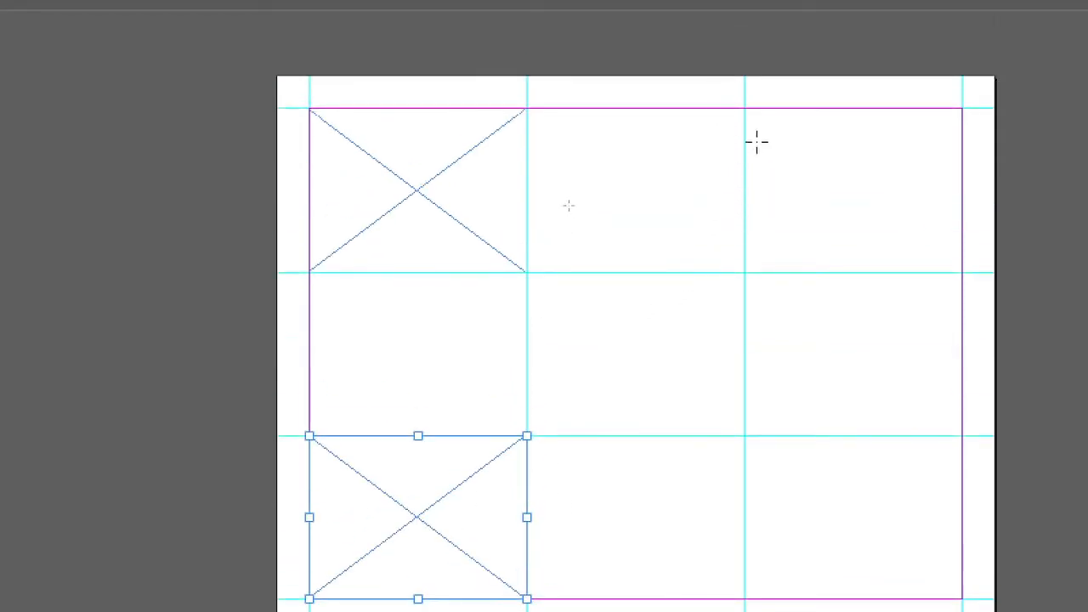
drag(746, 110, 966, 279)
drag(952, 278, 948, 273)
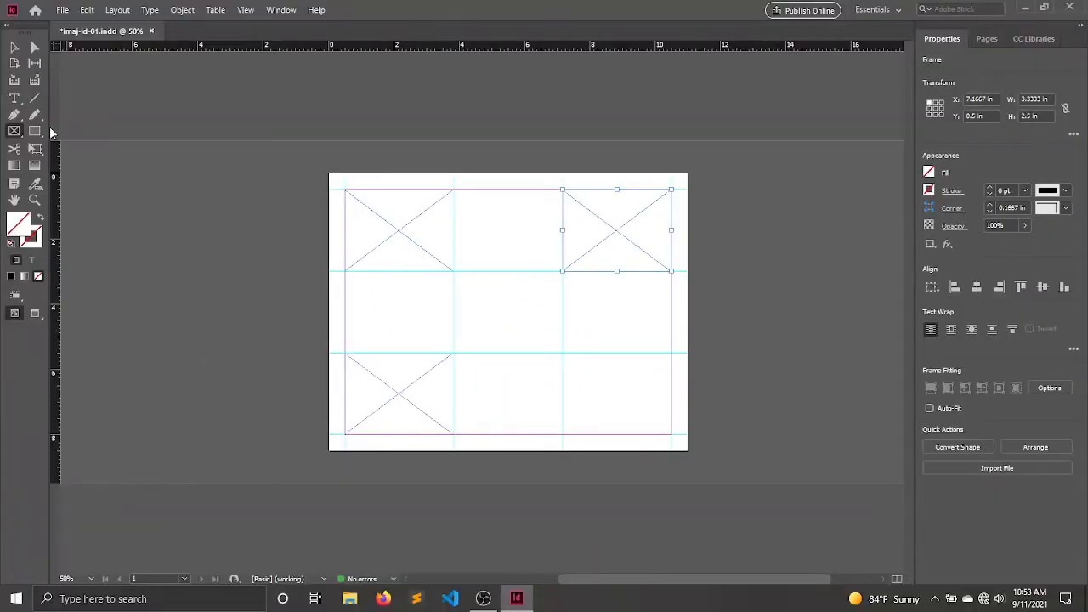
click(13, 47)
click(503, 170)
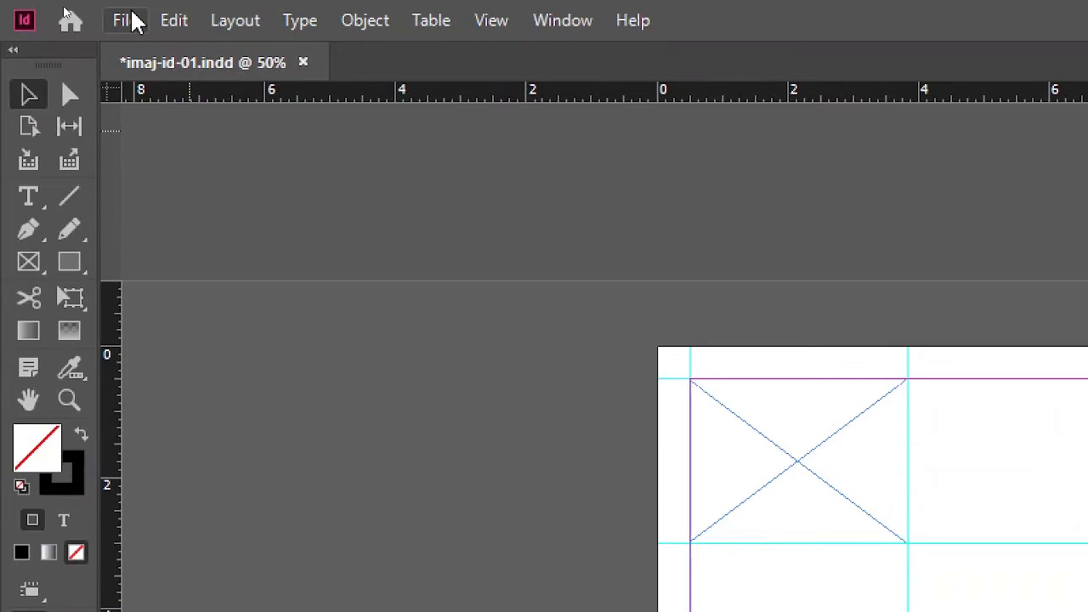
- Load img5.jpg, img8.jpg and img10.jpg from the Desktop img folder for placing
click(128, 21)
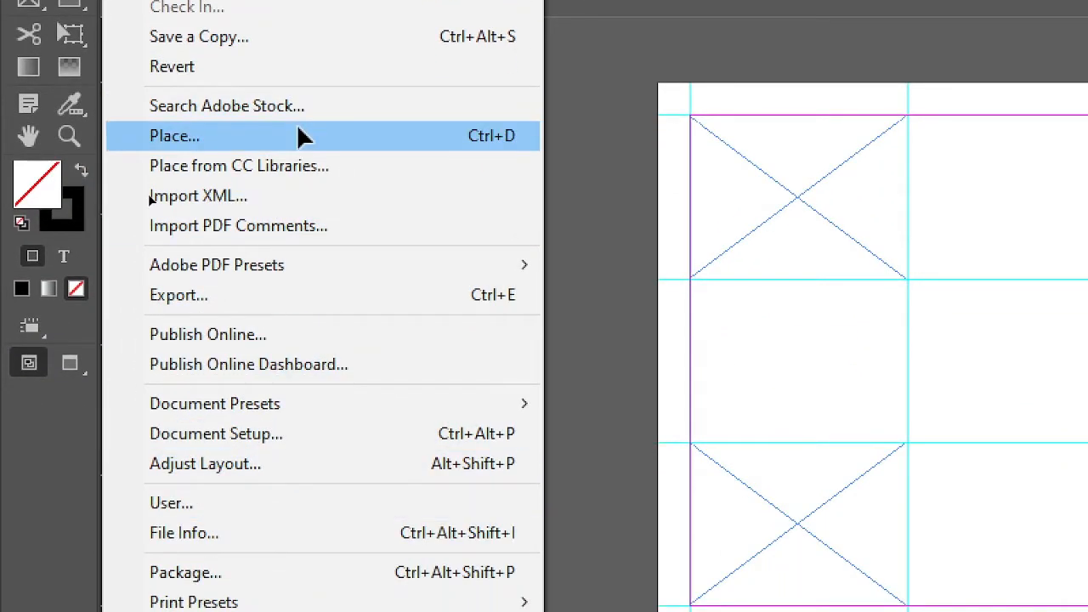
click(493, 139)
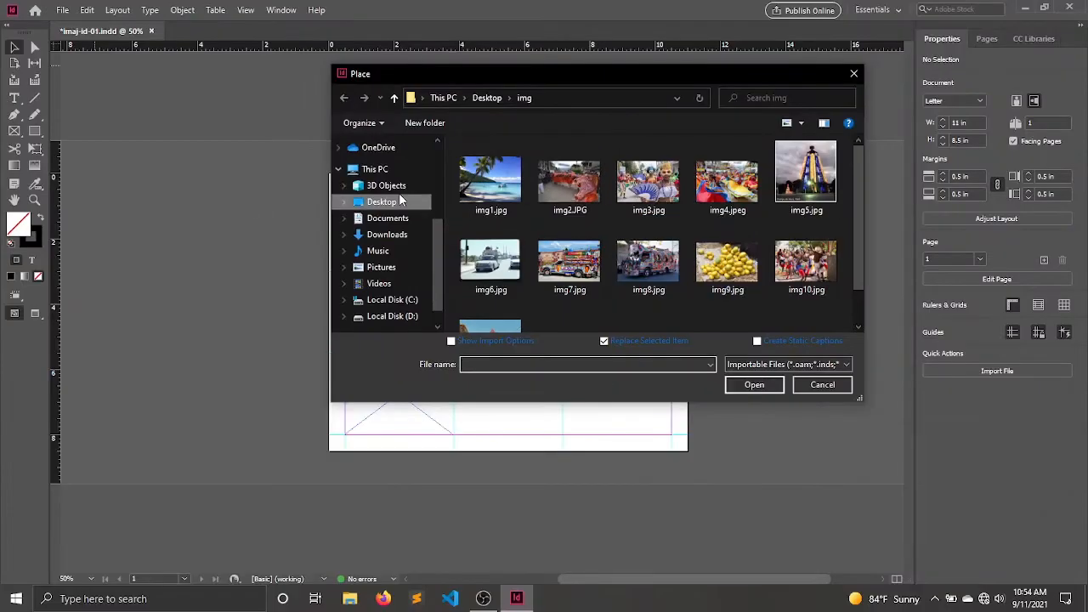
click(646, 259)
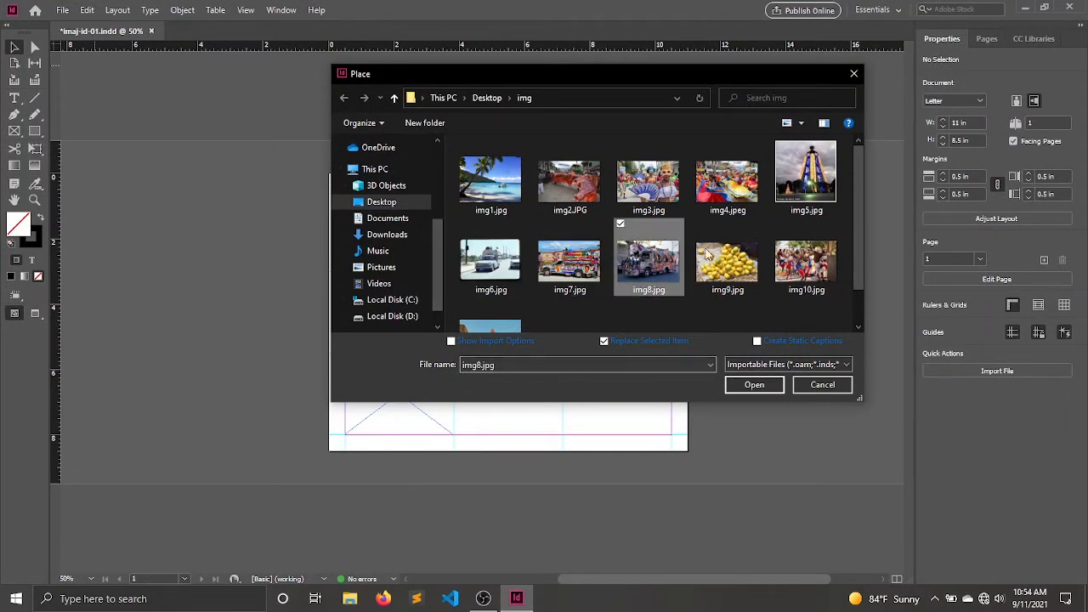
ctrl+click(791, 265)
ctrl+click(813, 176)
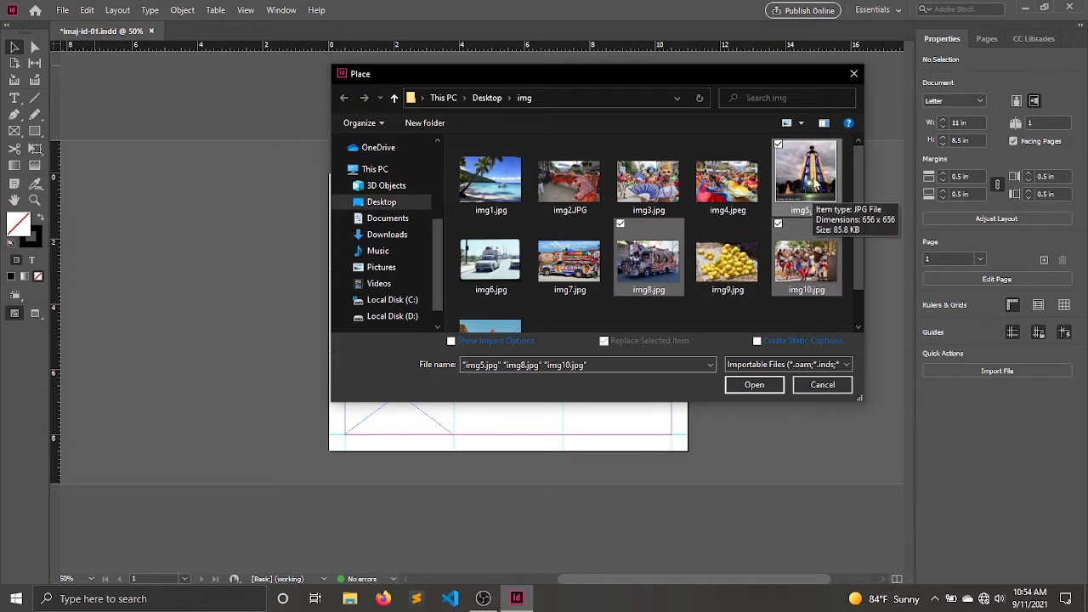
click(755, 386)
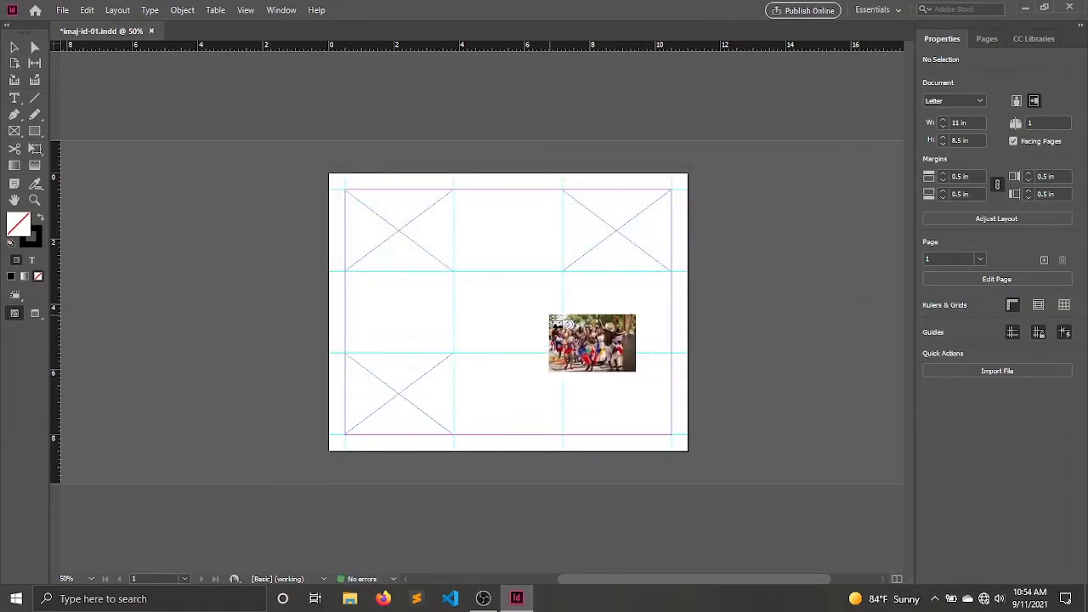
key(Escape)
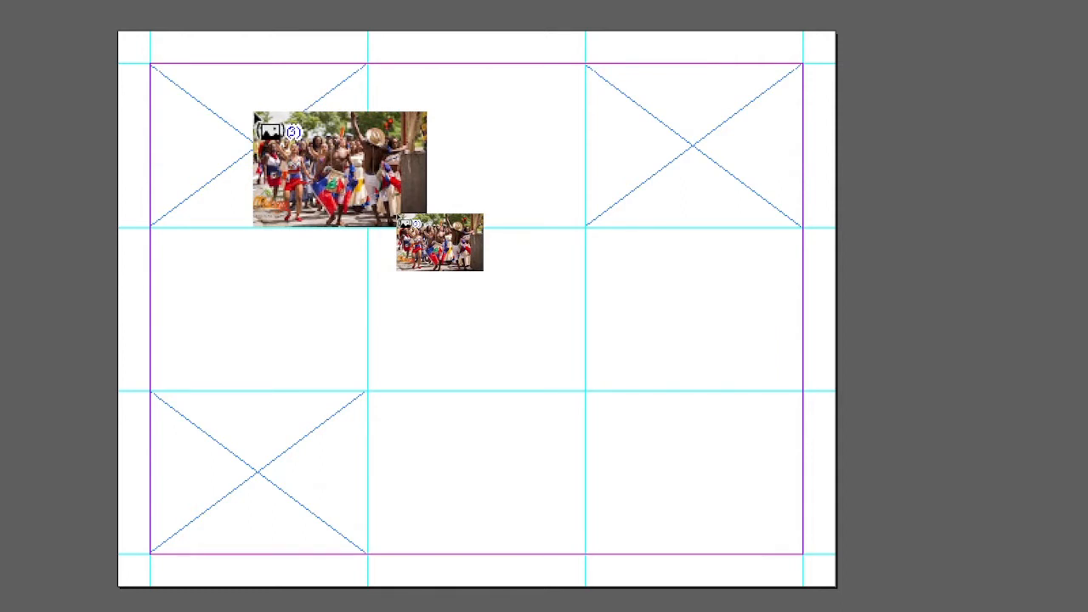
- Cycle through the loaded images to the lit tower photo and place it in the page's upper-left frame
scroll(255, 115, up, 1)
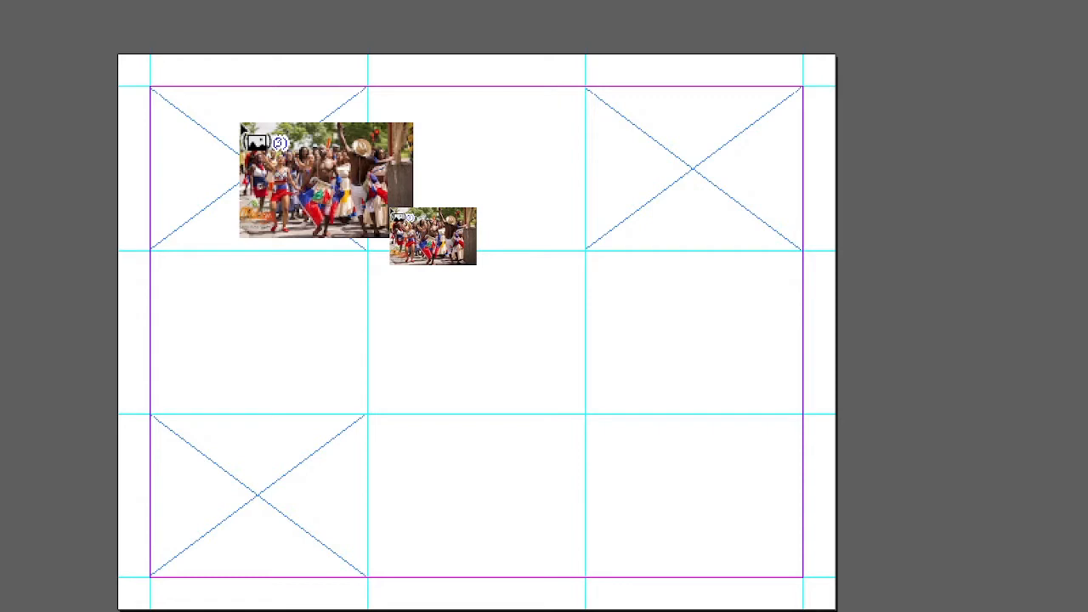
key(Right)
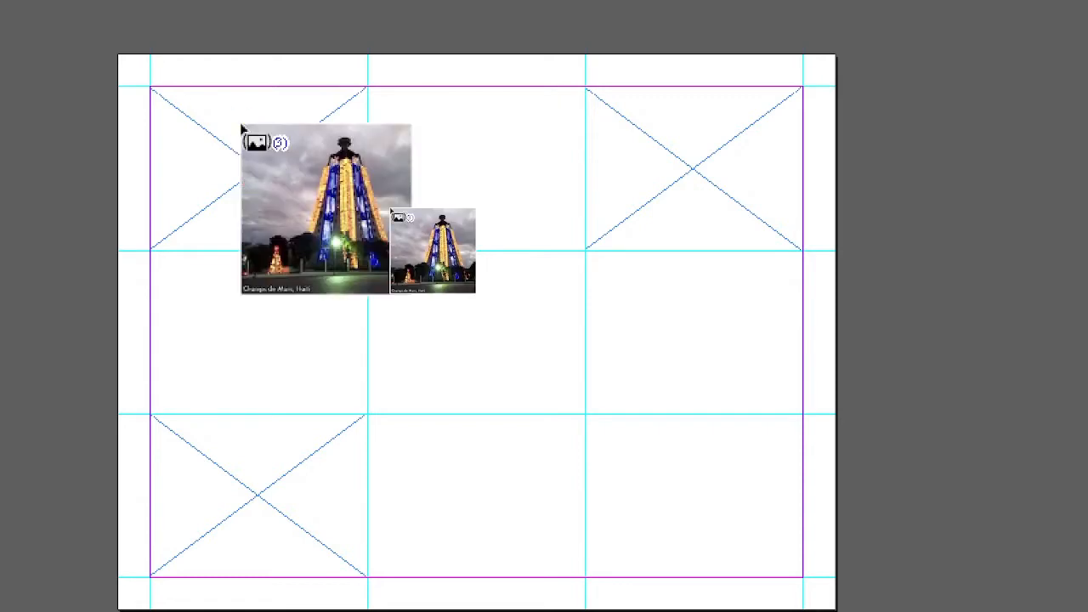
key(Right)
key(Right)
key(Left)
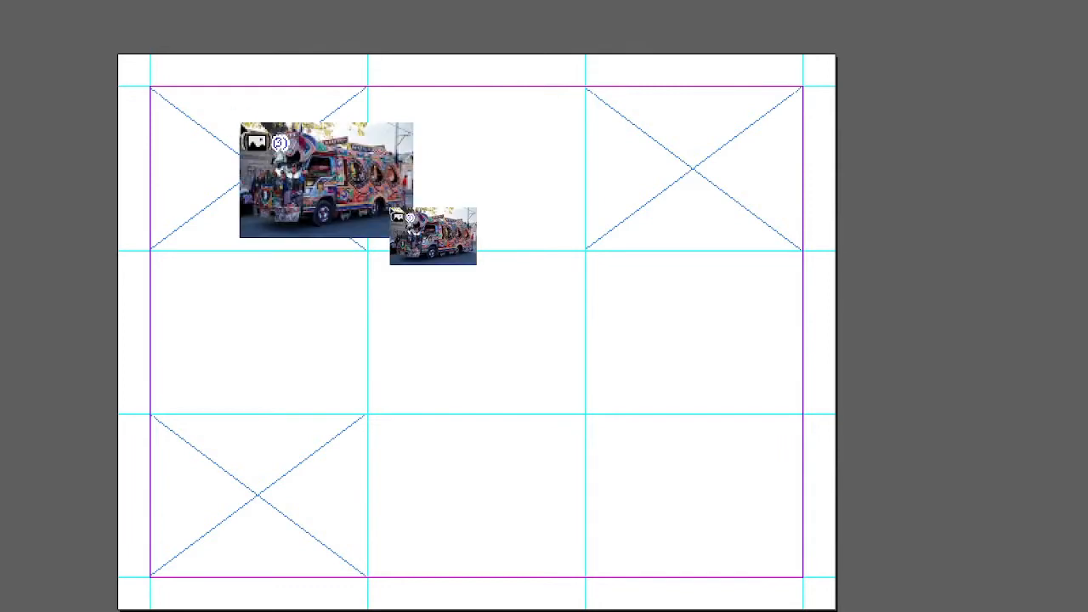
key(Left)
key(Right)
key(Right)
key(Right)
key(Right)
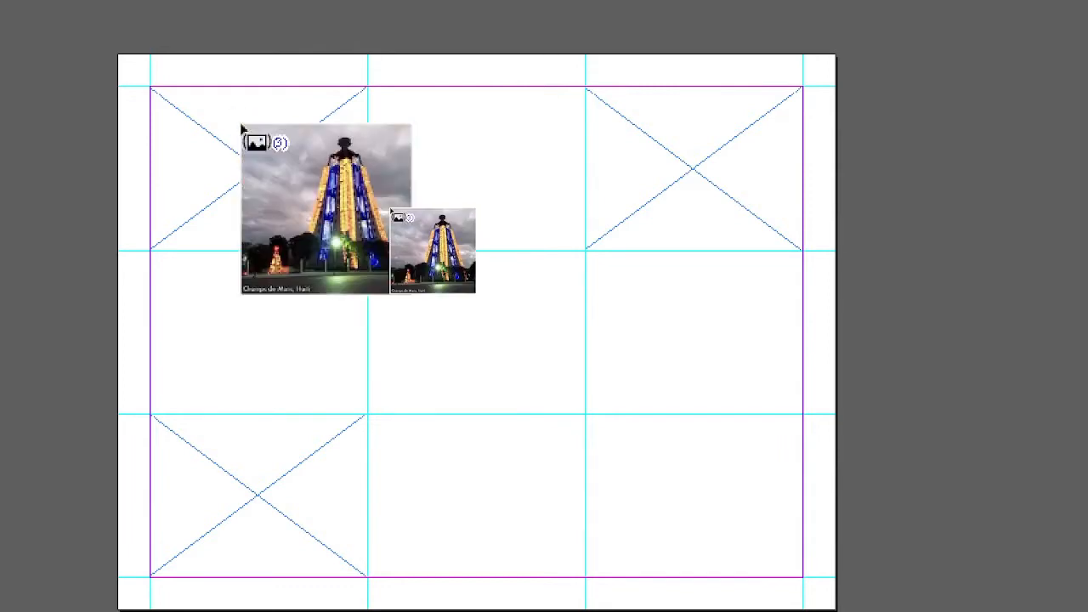
key(Left)
key(Right)
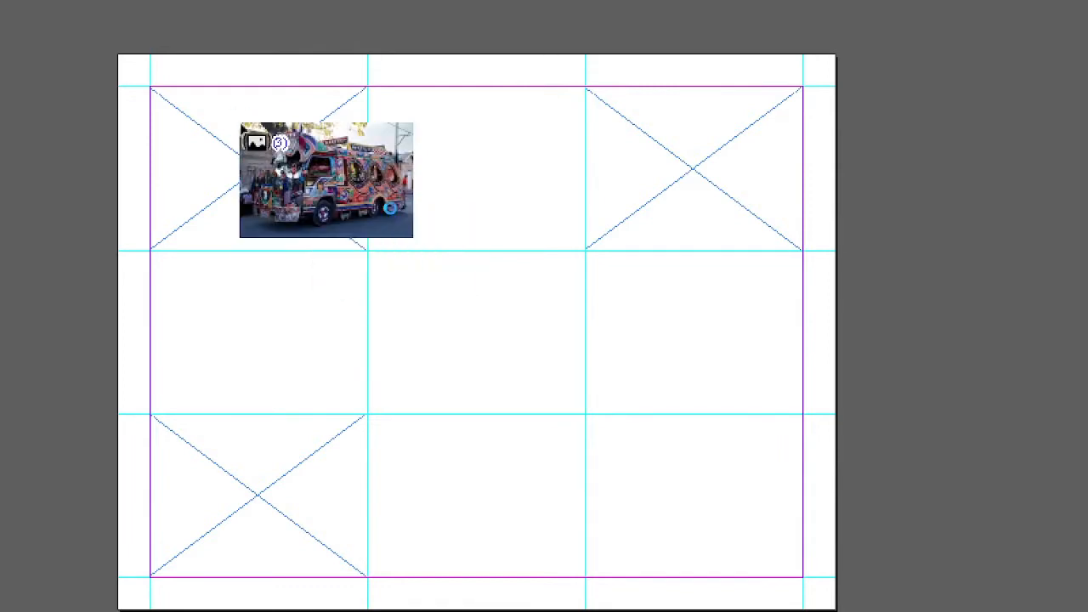
key(Left)
key(Right)
key(Right)
key(Right)
key(Right)
key(Right)
key(Right)
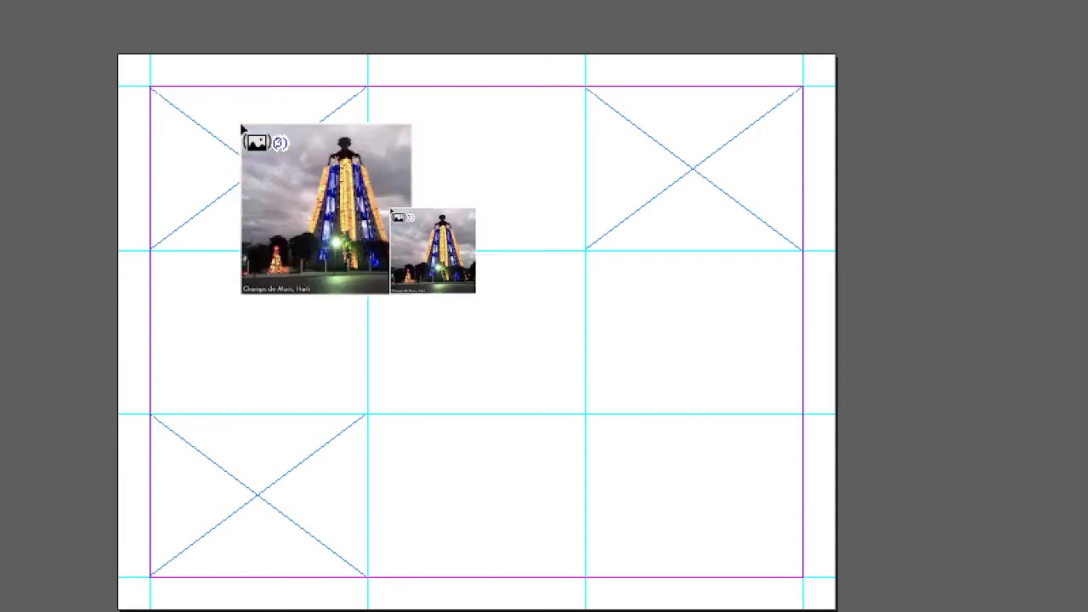
click(198, 104)
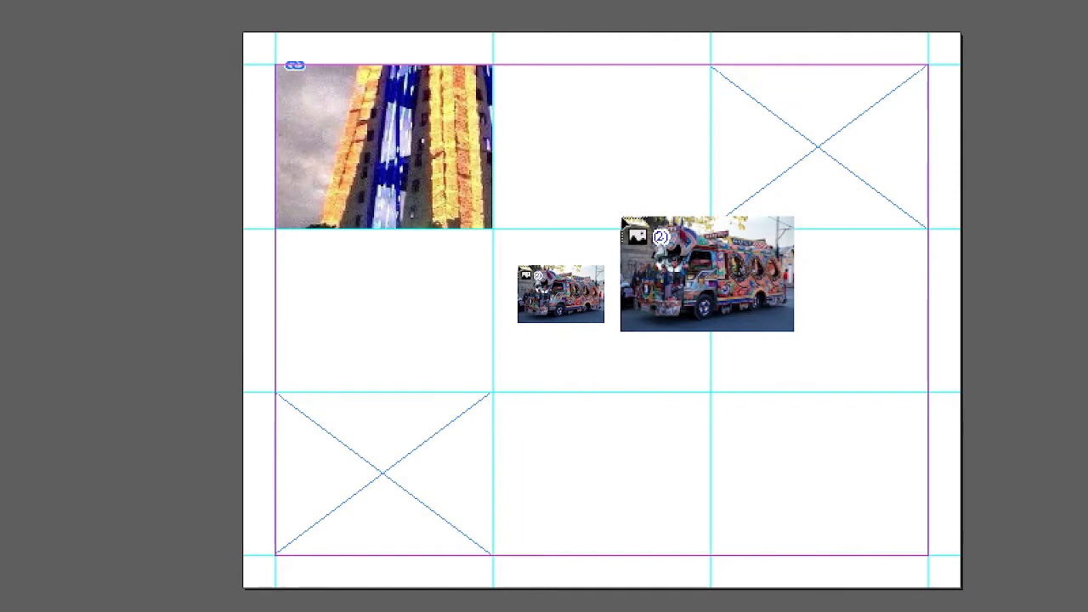
- Discard the loaded bus photo and place the dancing crowd photo in the page's upper-right frame
key(Escape)
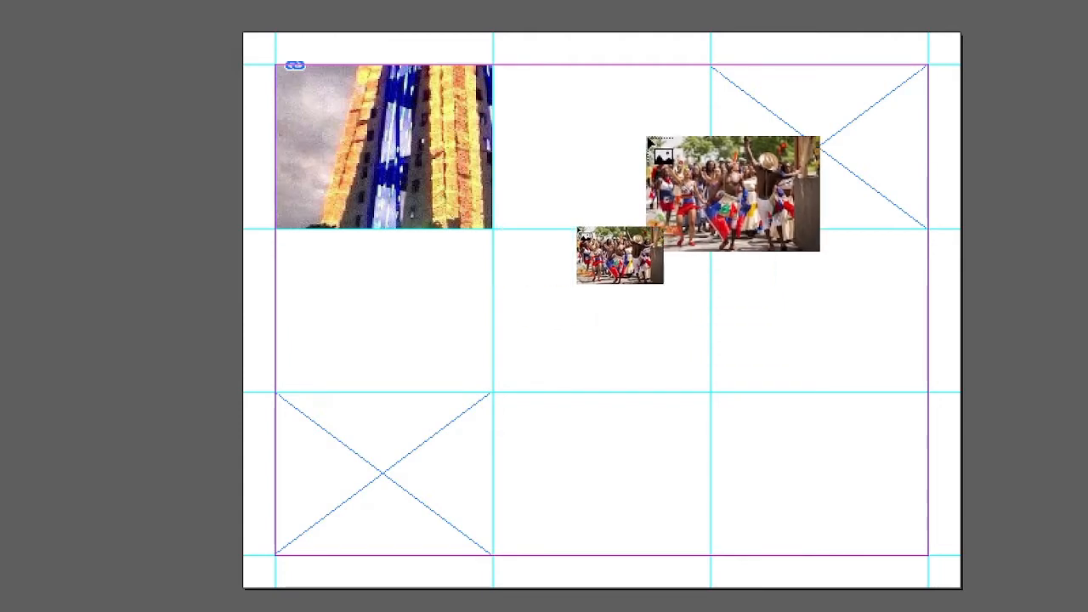
scroll(751, 77, up, 1)
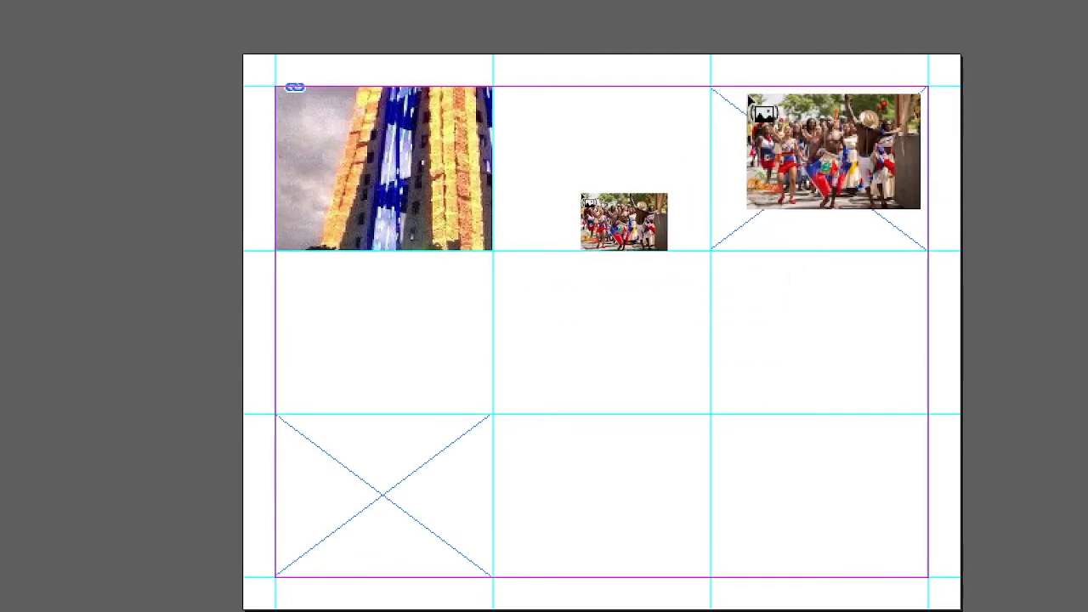
click(750, 100)
scroll(583, 199, down, 5)
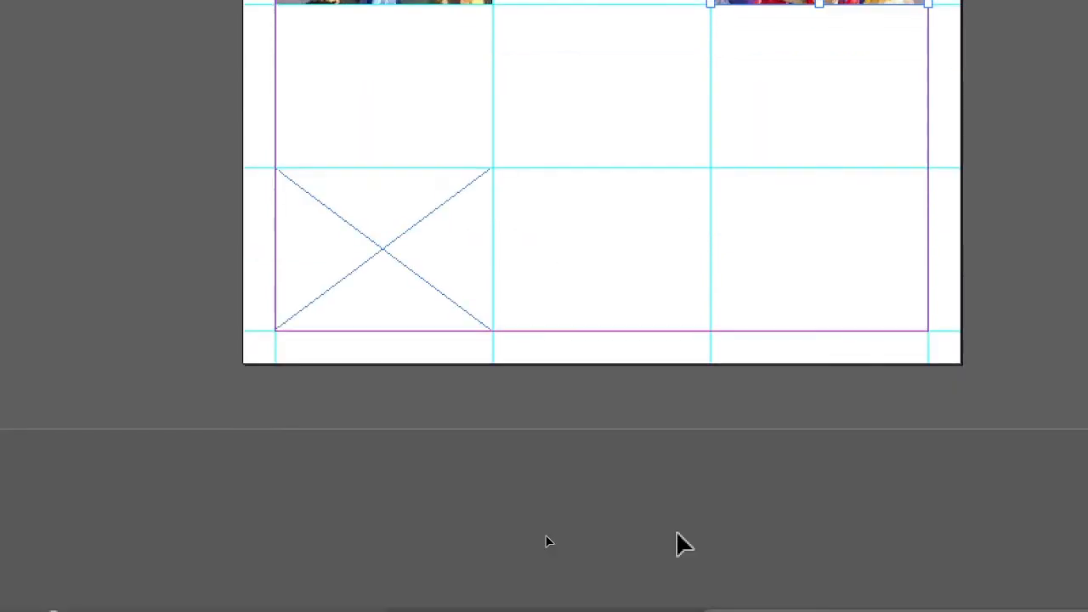
scroll(589, 335, up, 6)
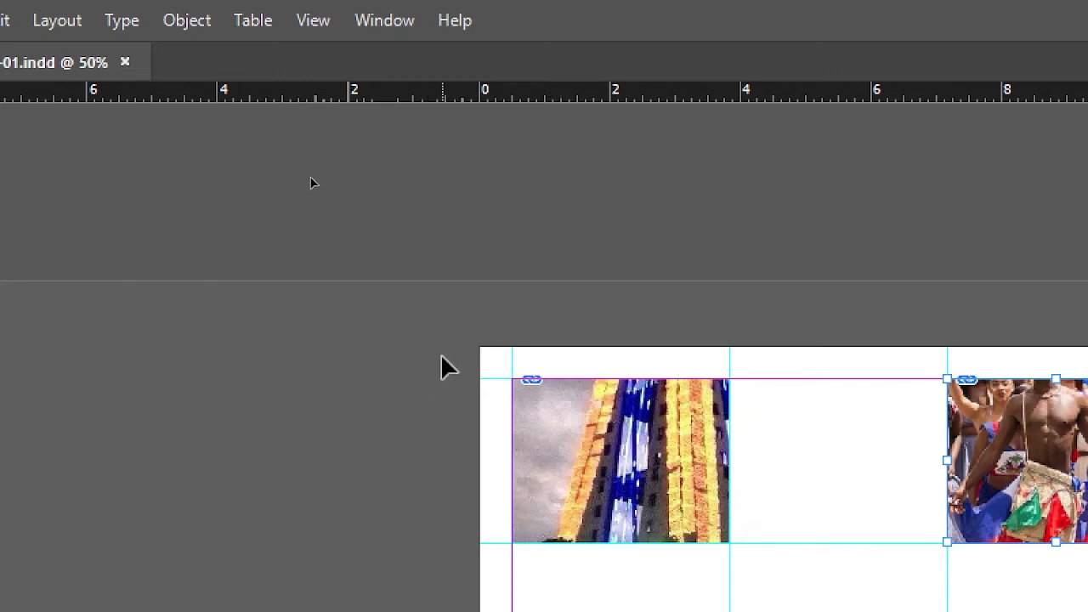
- Fit the lit tower photo in the upper-left frame with Fill Frame Proportionally
drag(447, 350, 583, 448)
click(553, 284)
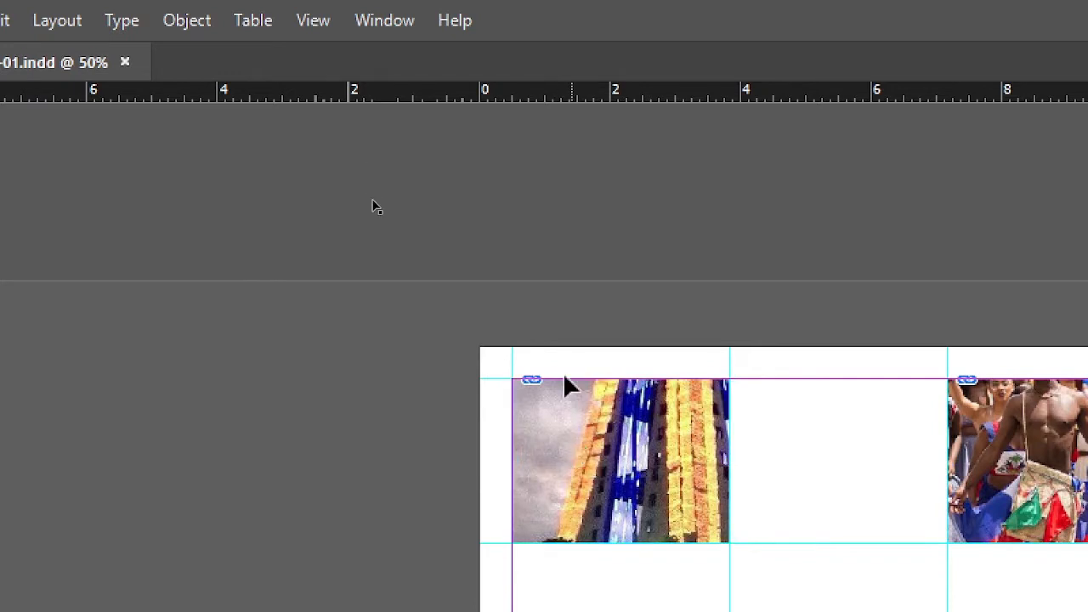
click(571, 420)
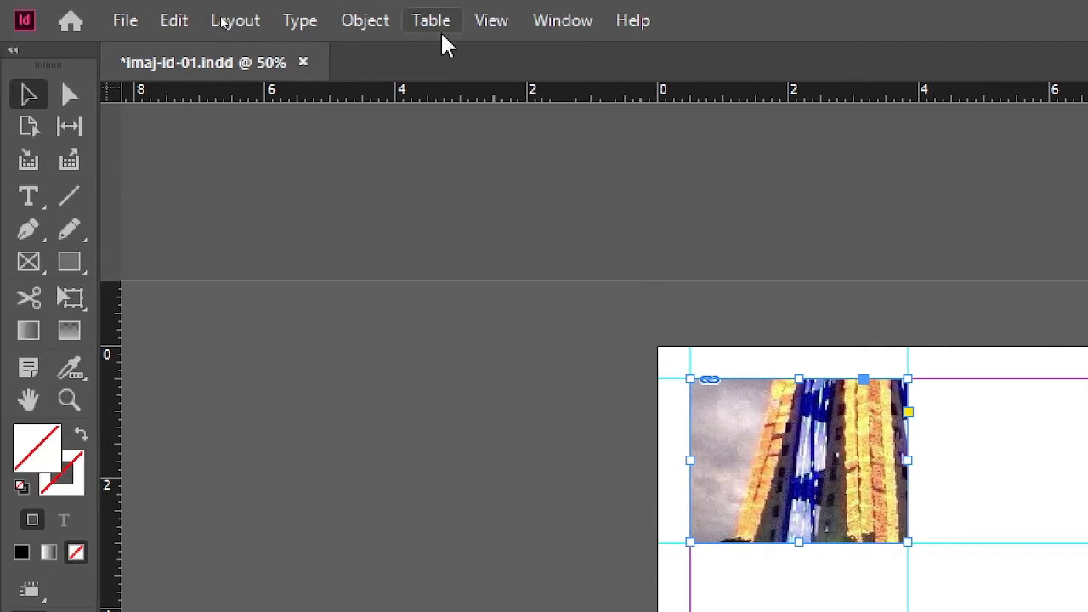
click(291, 21)
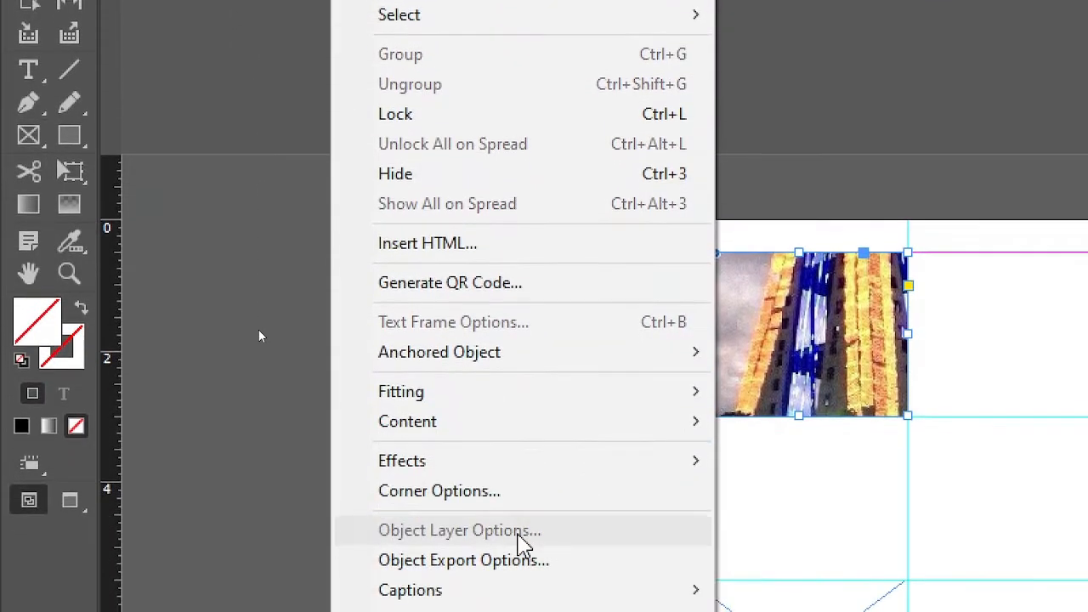
mouse_move(552, 501)
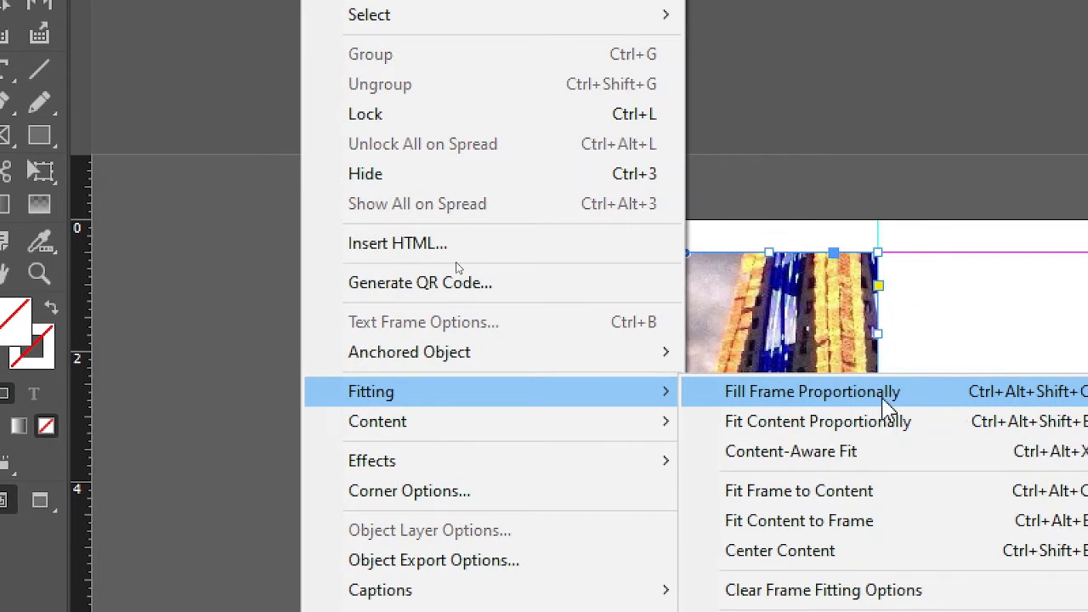
click(953, 398)
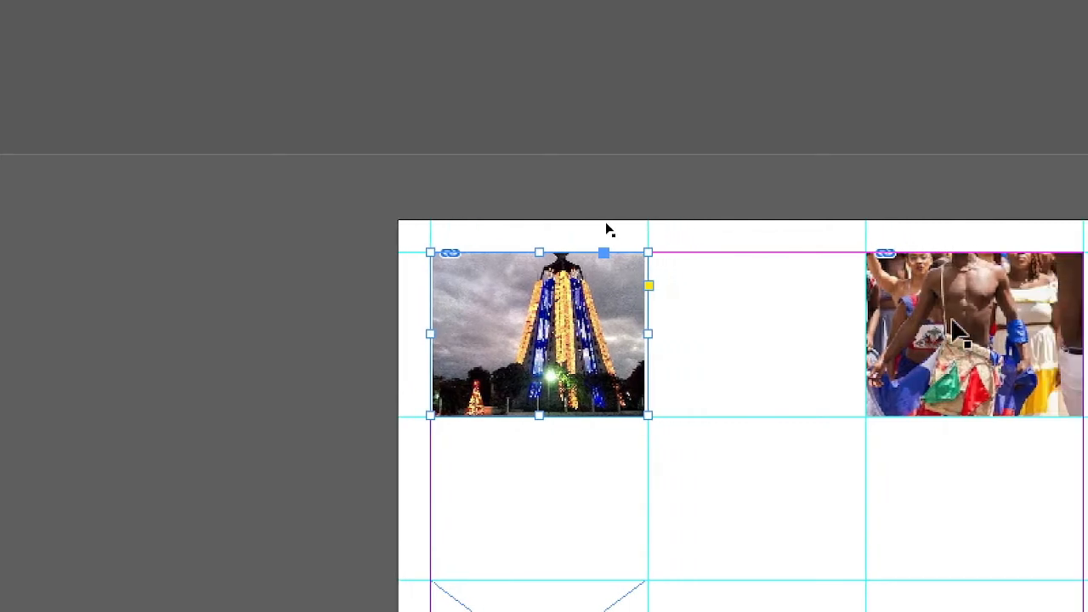
- Apply Fill Frame Proportionally to the crowd photo in the upper-right frame
click(1070, 330)
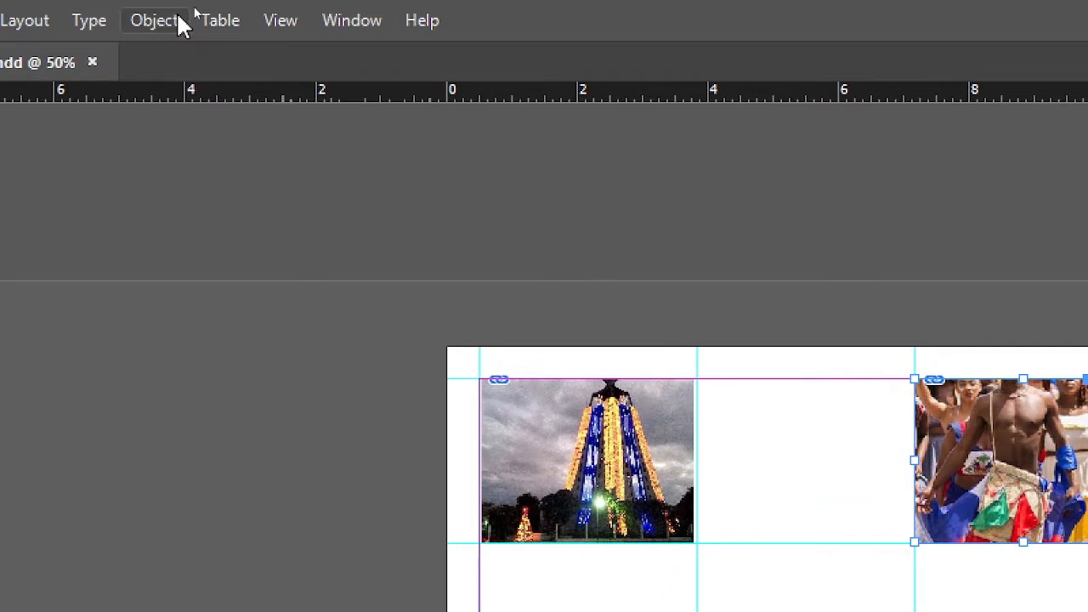
click(181, 24)
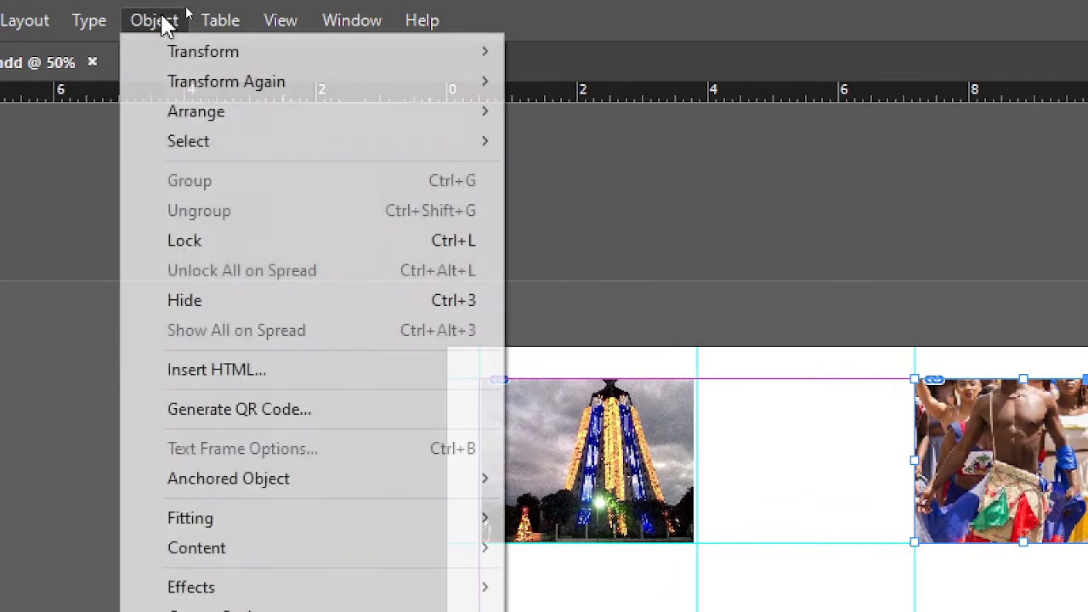
mouse_move(357, 530)
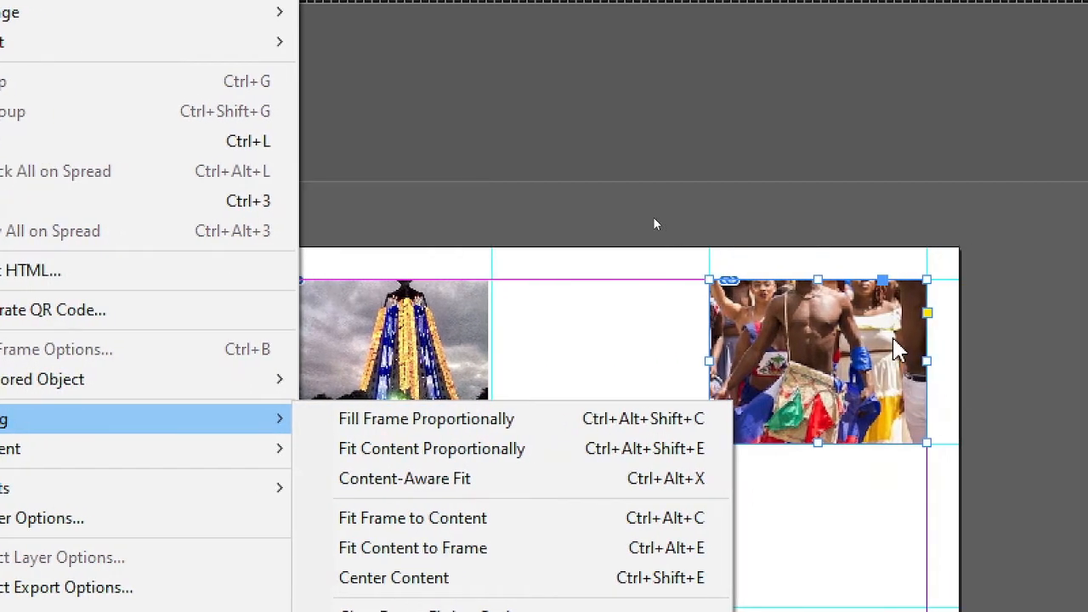
right_click(893, 345)
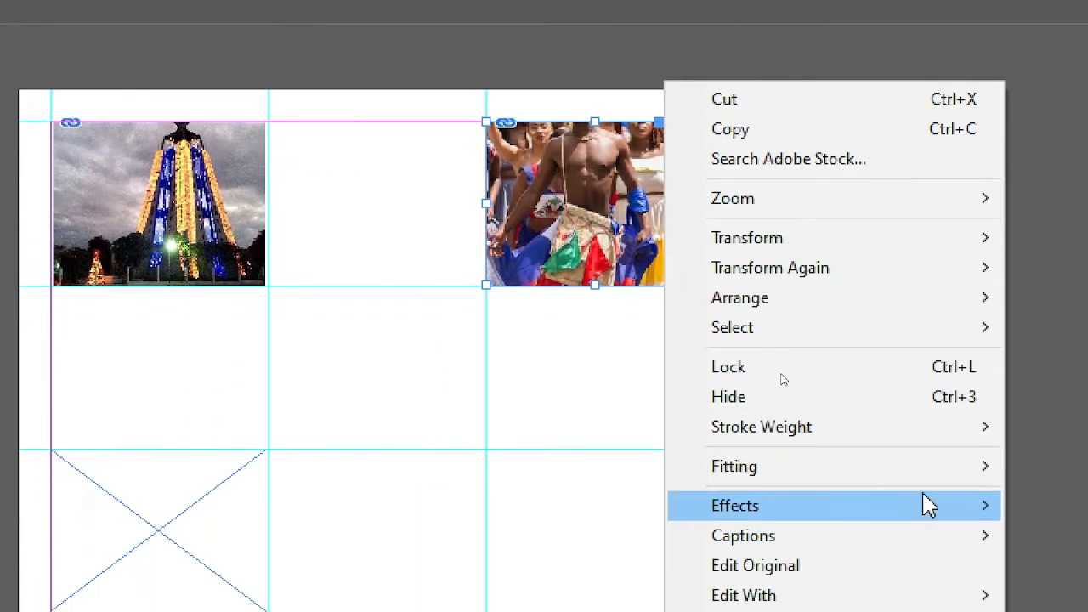
mouse_move(913, 481)
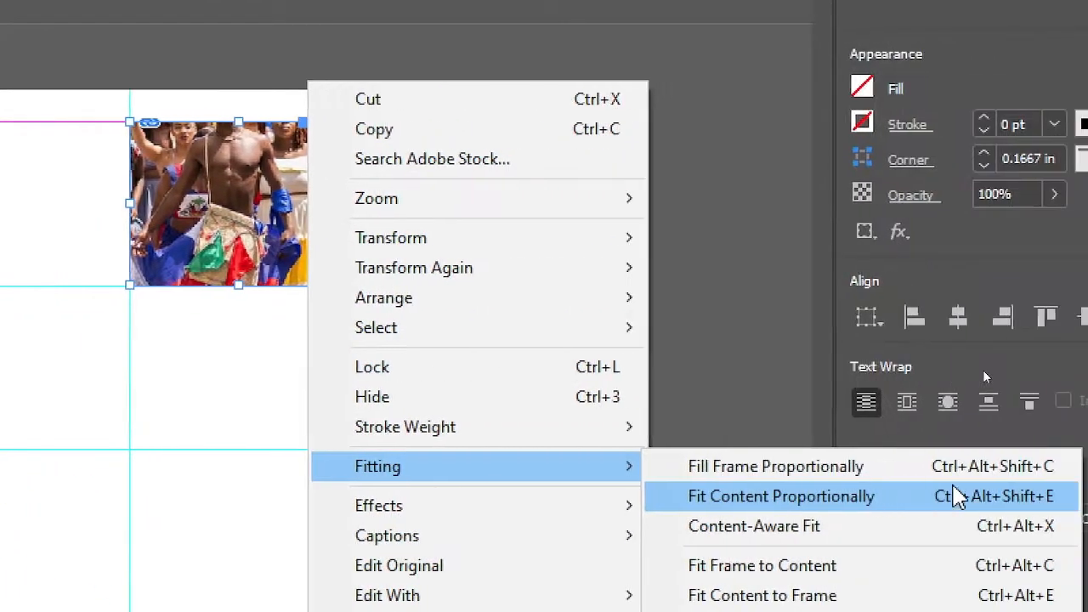
click(753, 477)
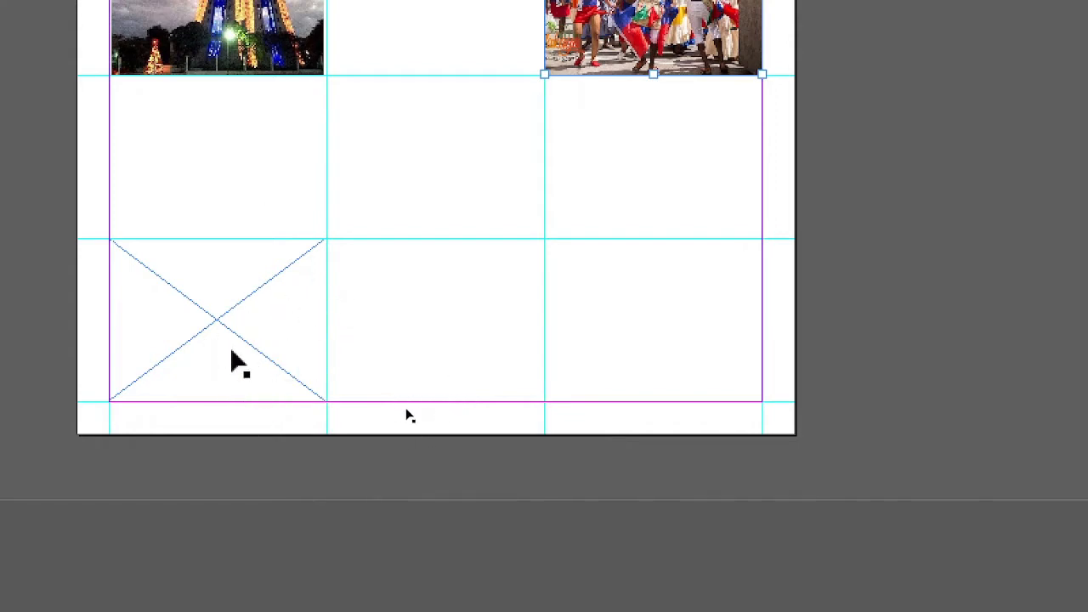
- Set the empty lower-left frame's fitting options to Fit Content Proportionally, aligned from the center
click(235, 287)
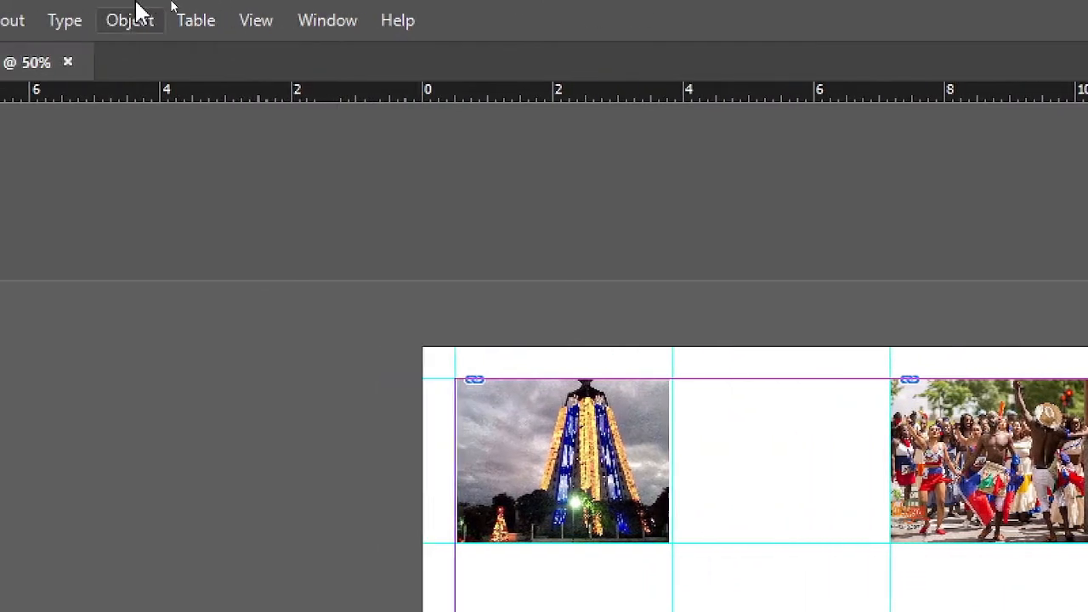
click(132, 18)
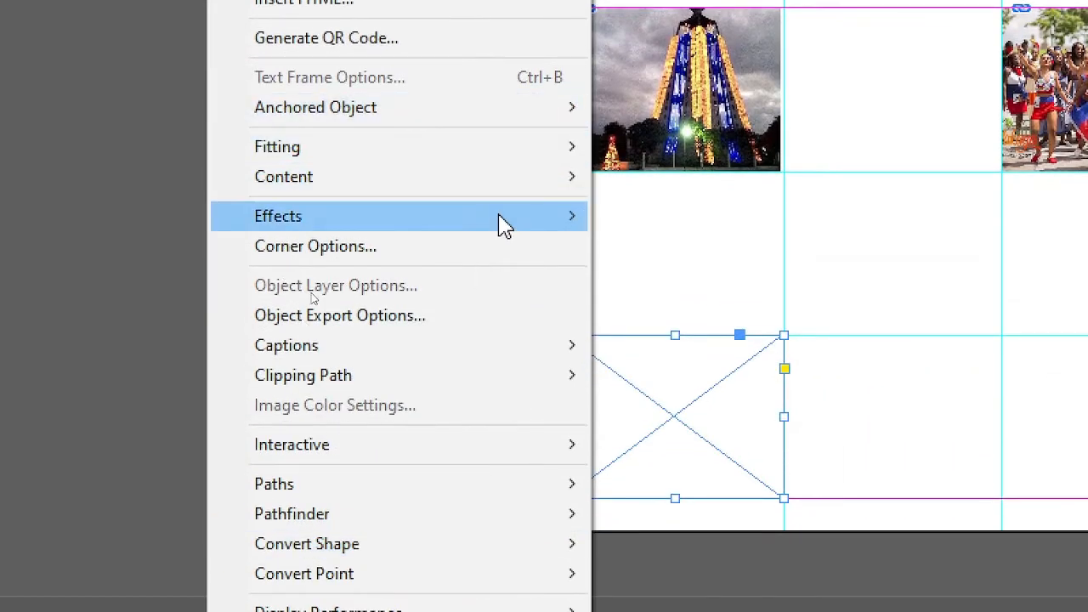
mouse_move(544, 146)
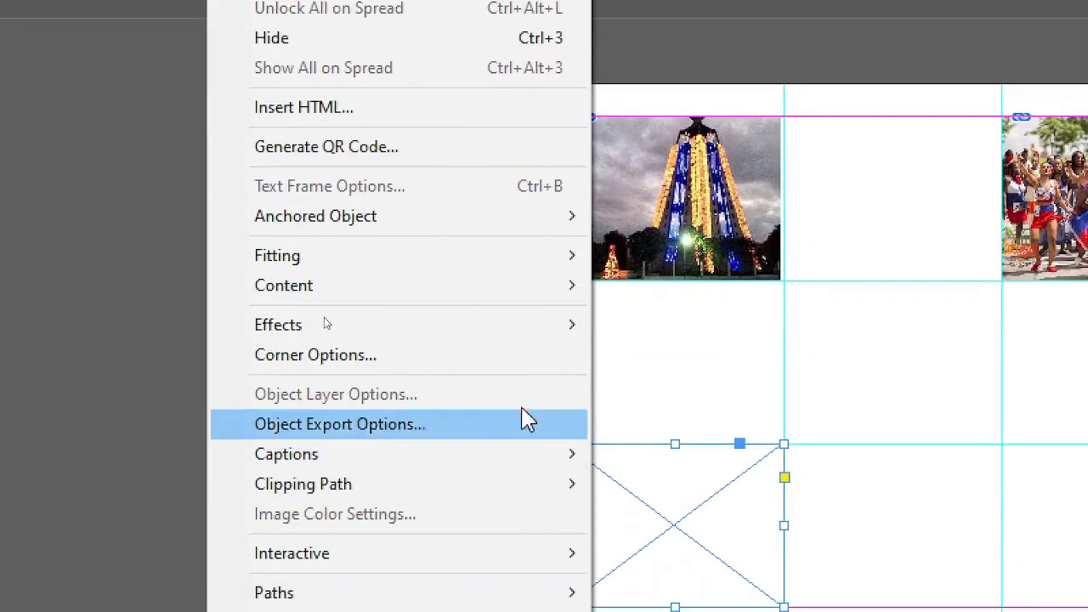
mouse_move(548, 377)
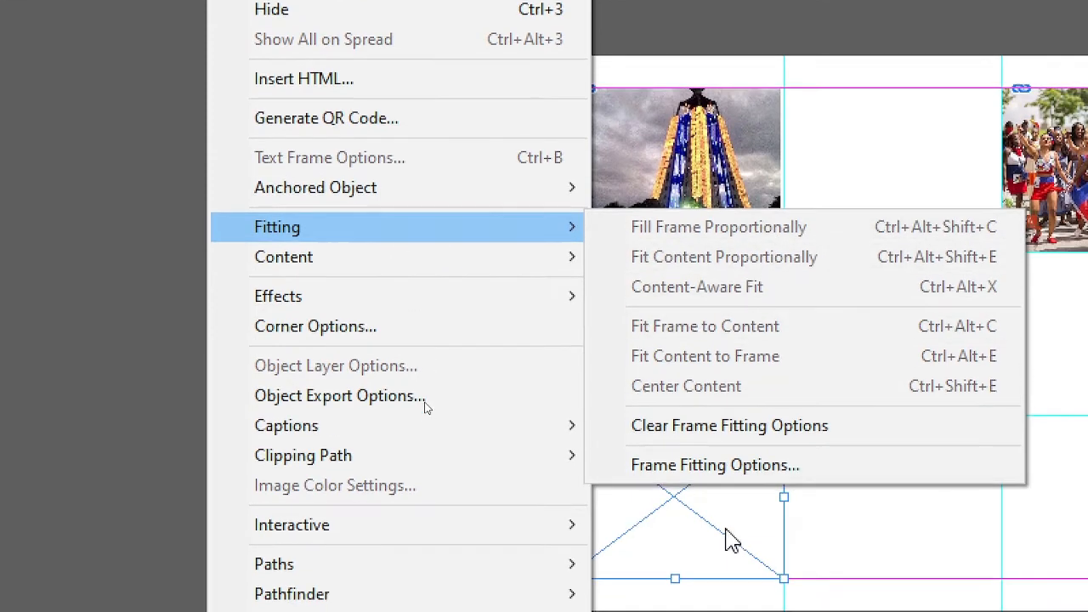
click(746, 465)
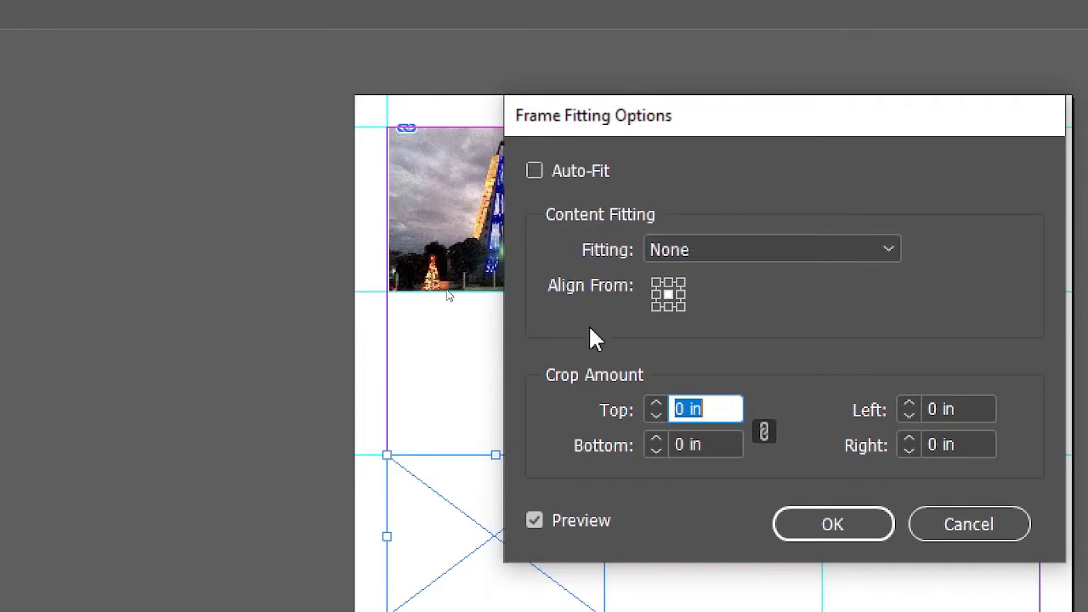
click(711, 253)
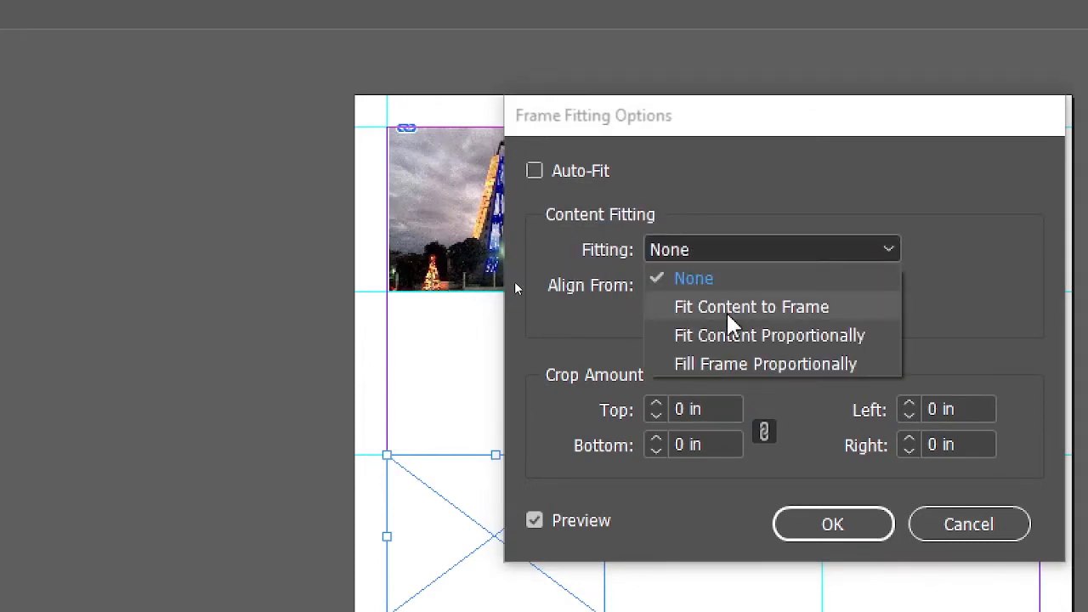
click(730, 345)
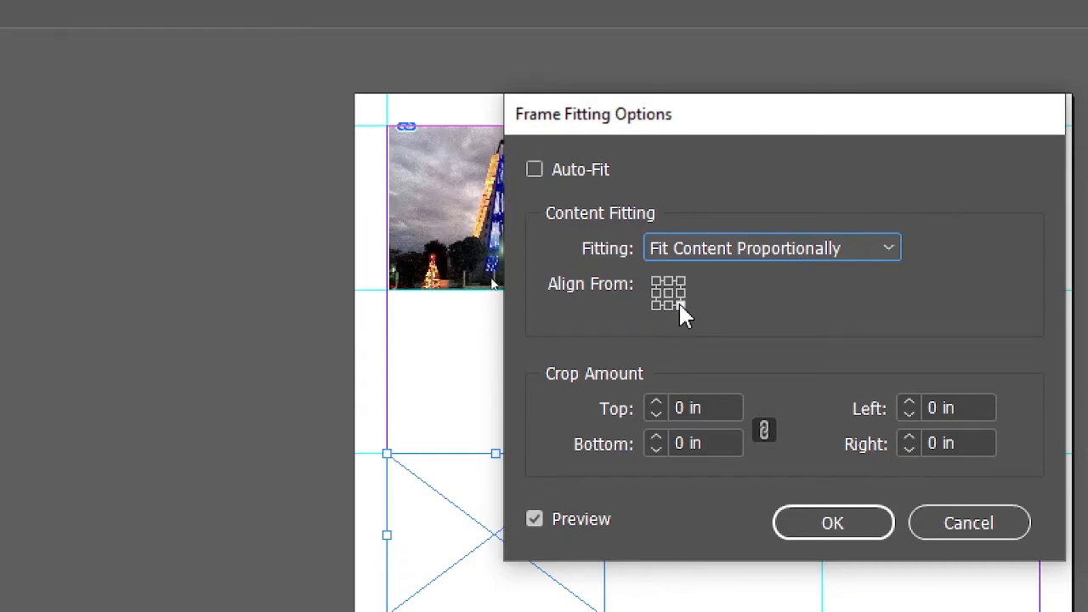
click(680, 304)
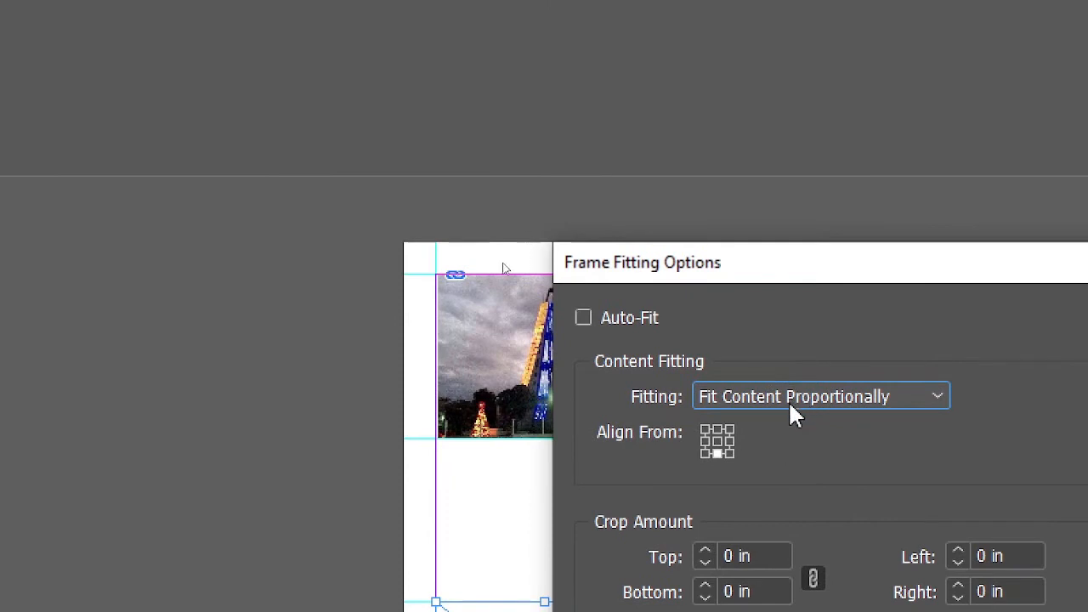
click(718, 442)
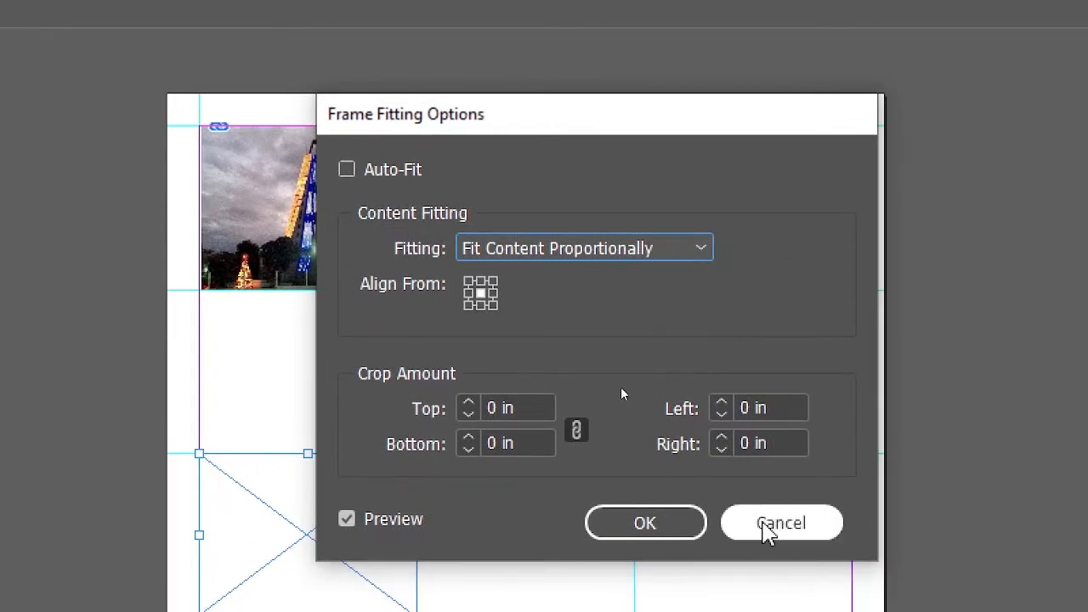
click(672, 531)
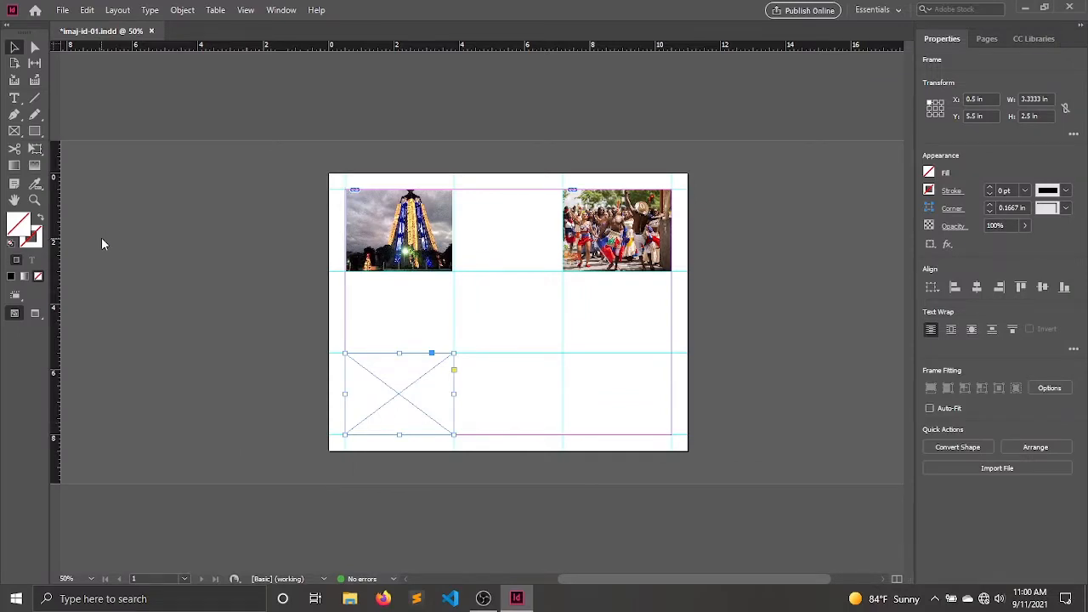
- Place img8.jpg from the Desktop img folder into the lower-left frame
key(ctrl+d)
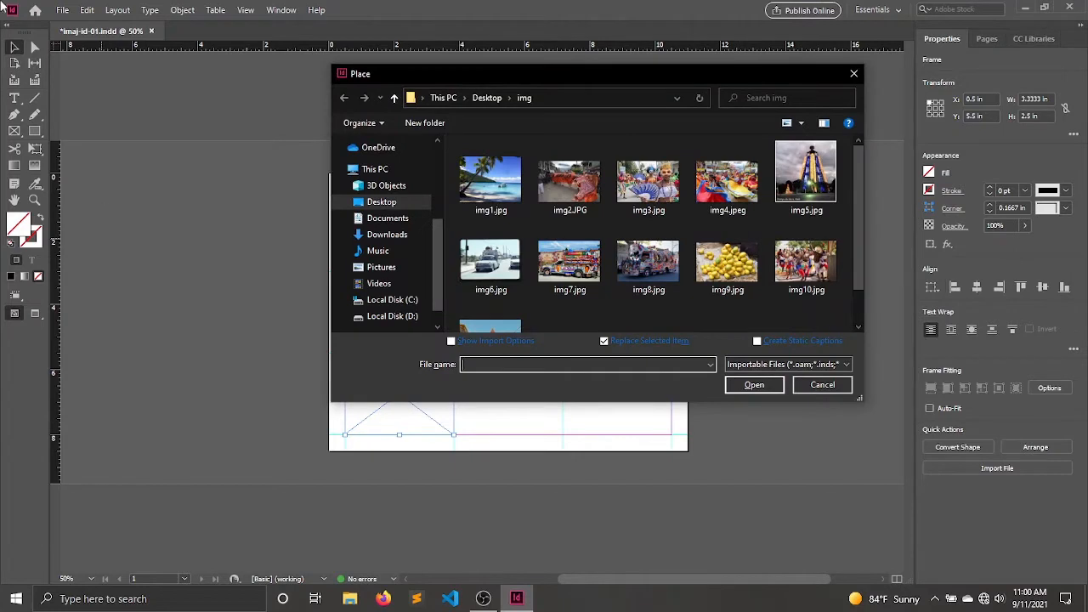
click(838, 387)
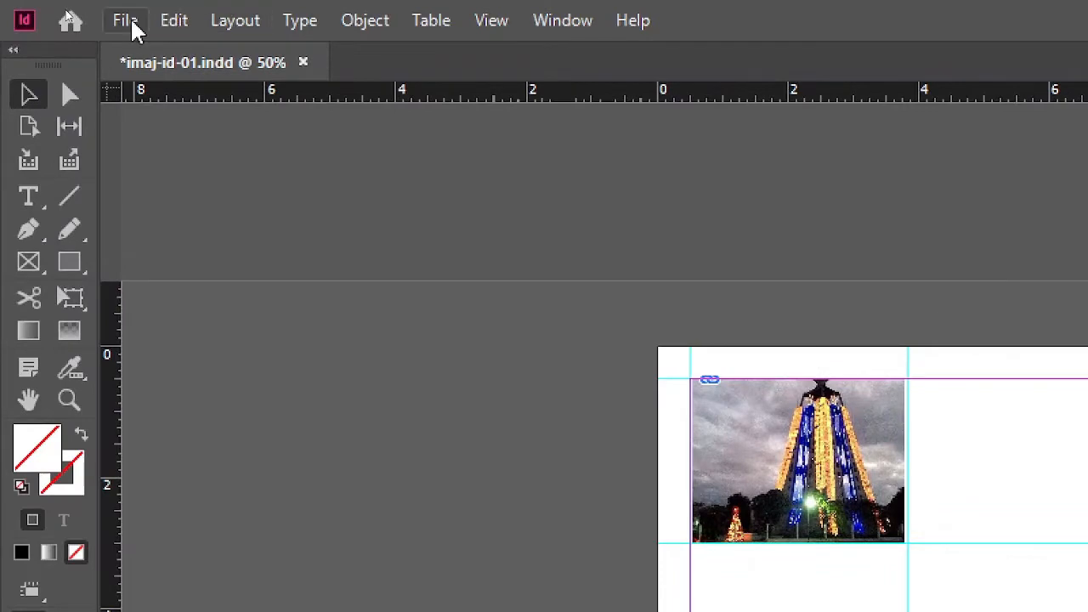
click(62, 9)
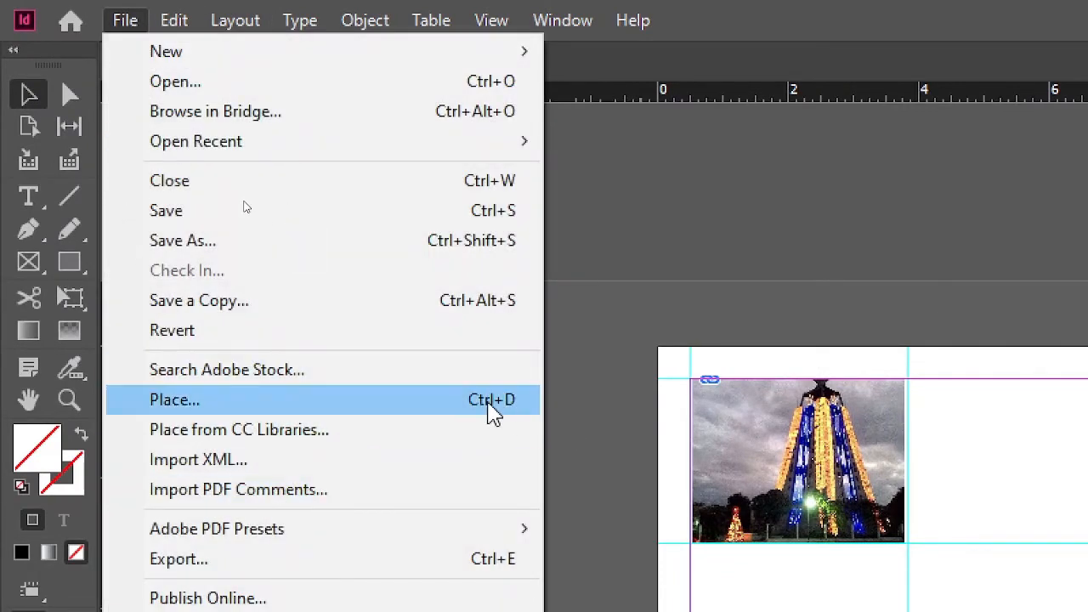
click(493, 412)
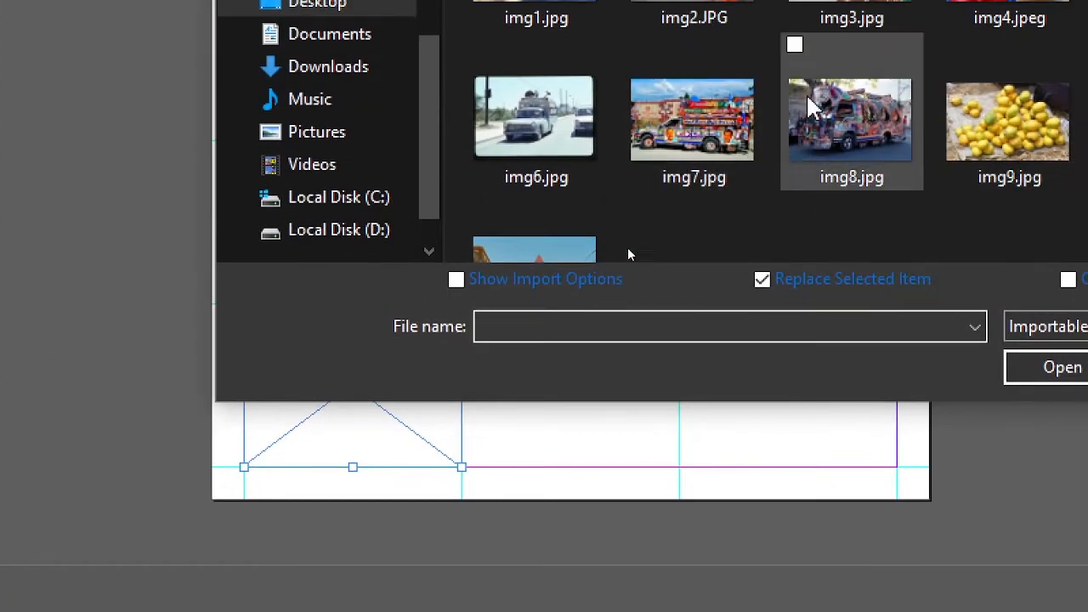
click(833, 98)
click(1044, 369)
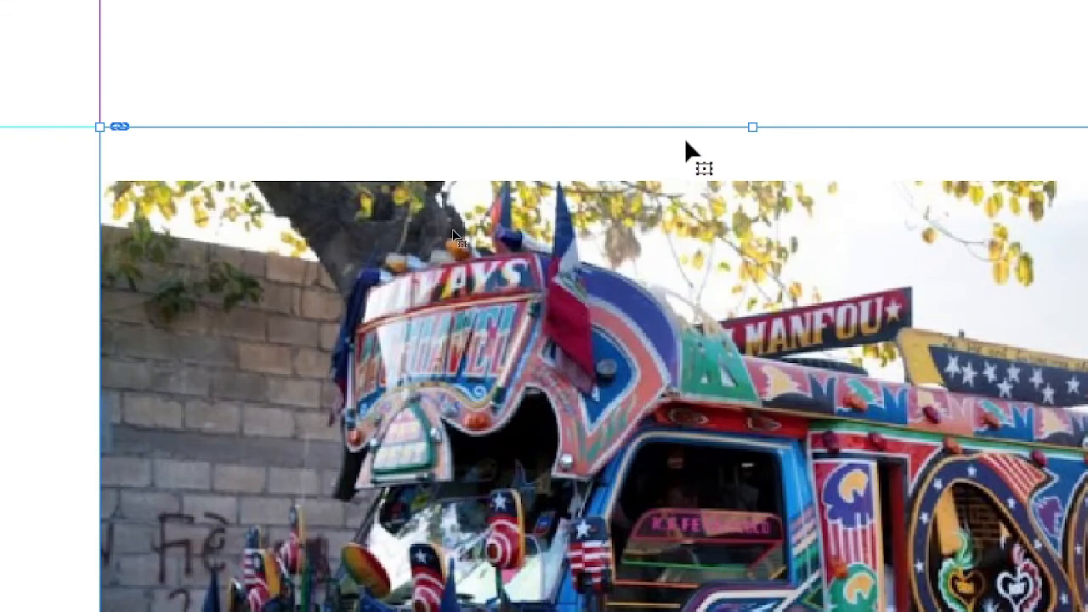
- Enlarge the bus photo inside its frame proportionally from its upper-right and lower-left corners to about 3.89 by 2.6 in, covering the frame
scroll(668, 450, down, 3)
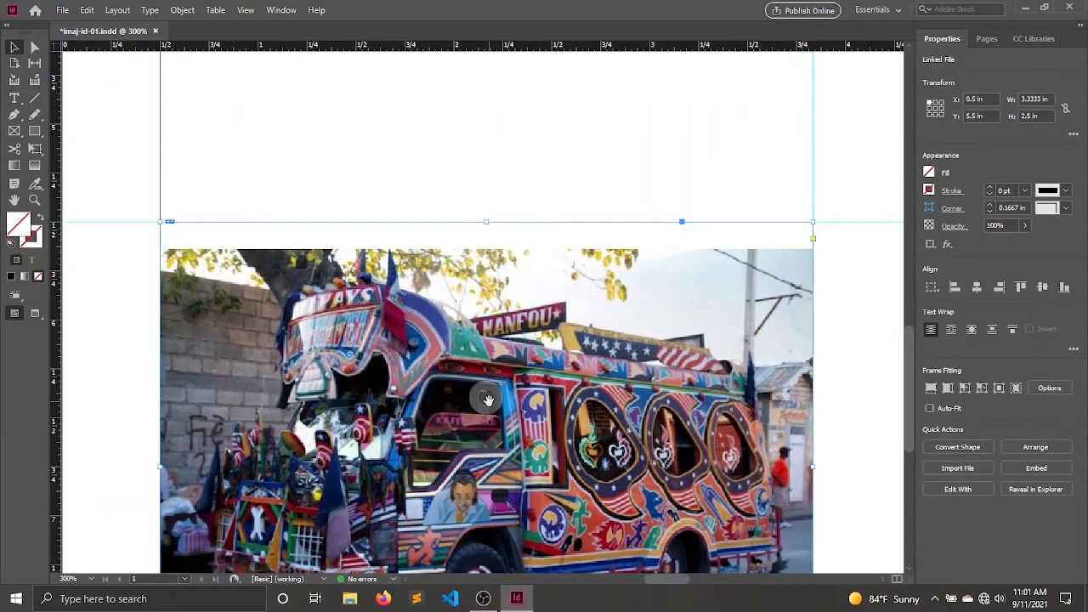
click(488, 399)
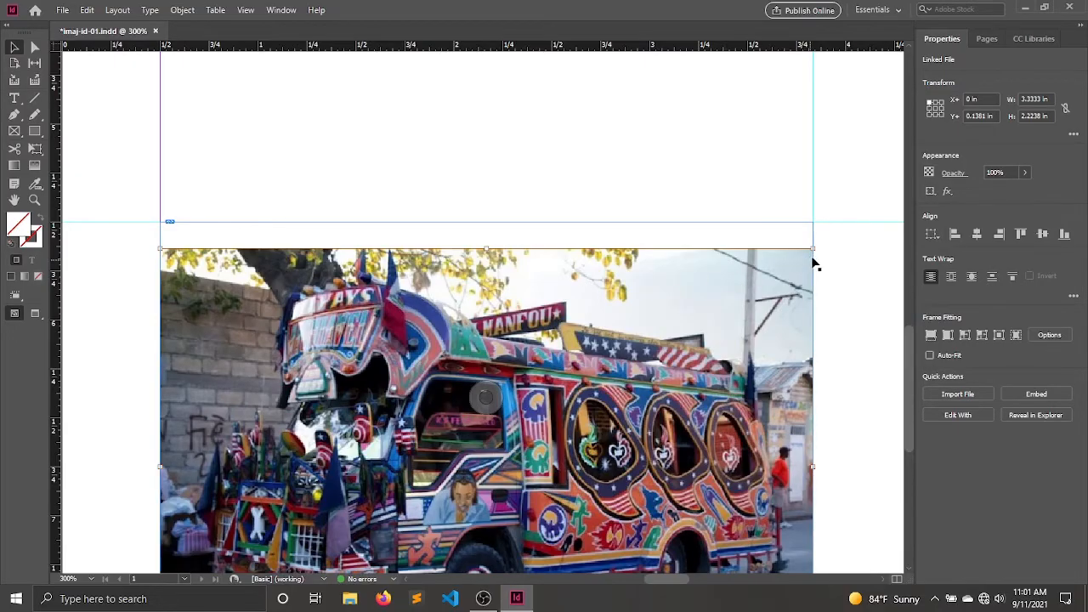
drag(813, 247, 856, 218)
scroll(848, 243, down, 2)
scroll(697, 476, up, 1)
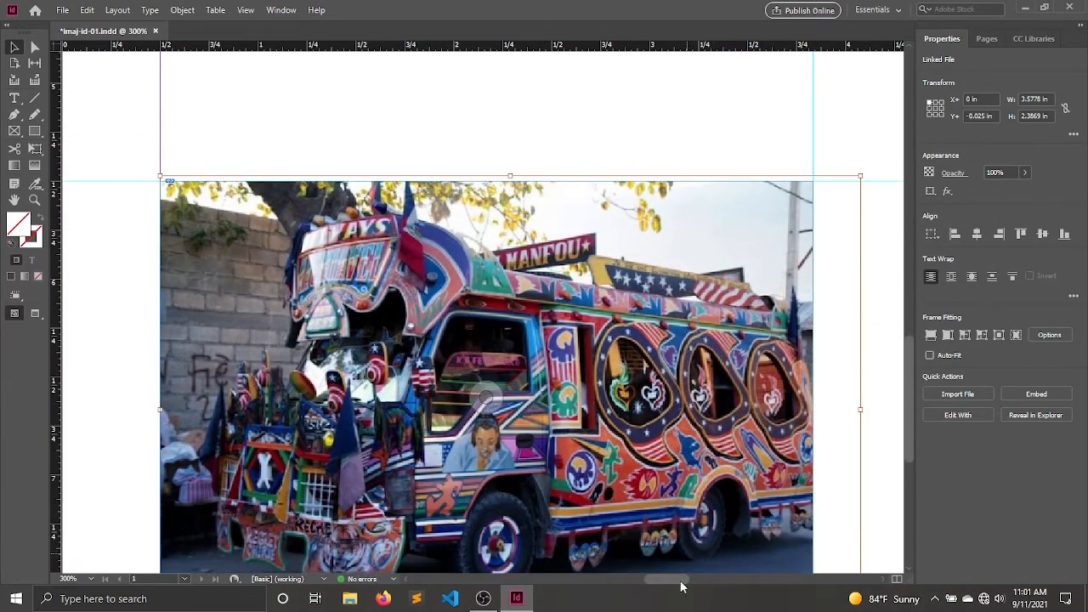
scroll(557, 434, down, 5)
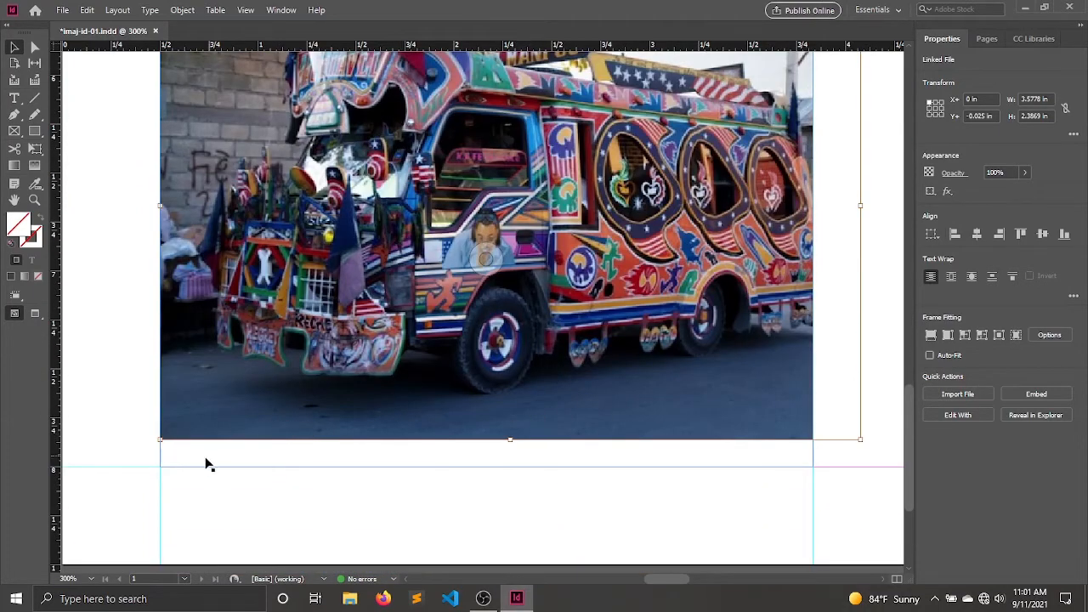
drag(158, 440, 98, 479)
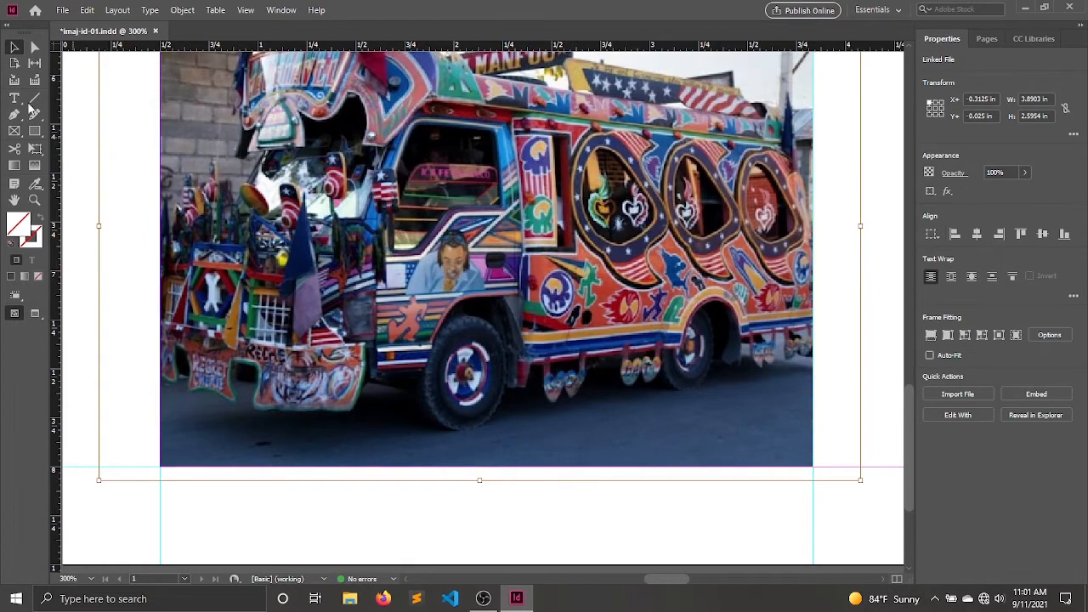
- Duplicate the lower-left bus frame into the middle and right cells of the bottom row, snapped to the guides
click(90, 86)
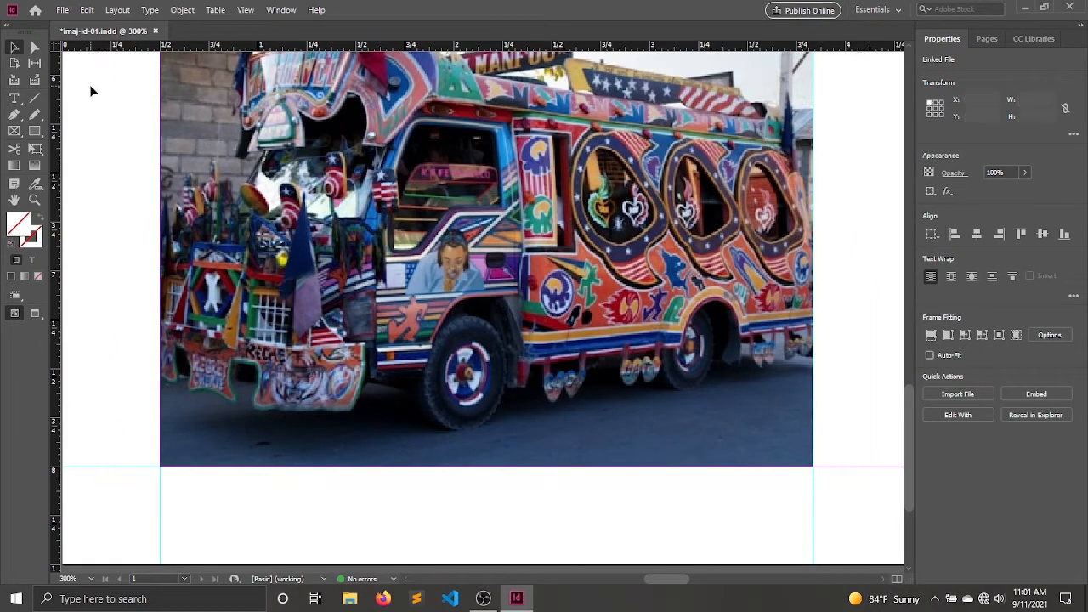
drag(240, 295, 265, 422)
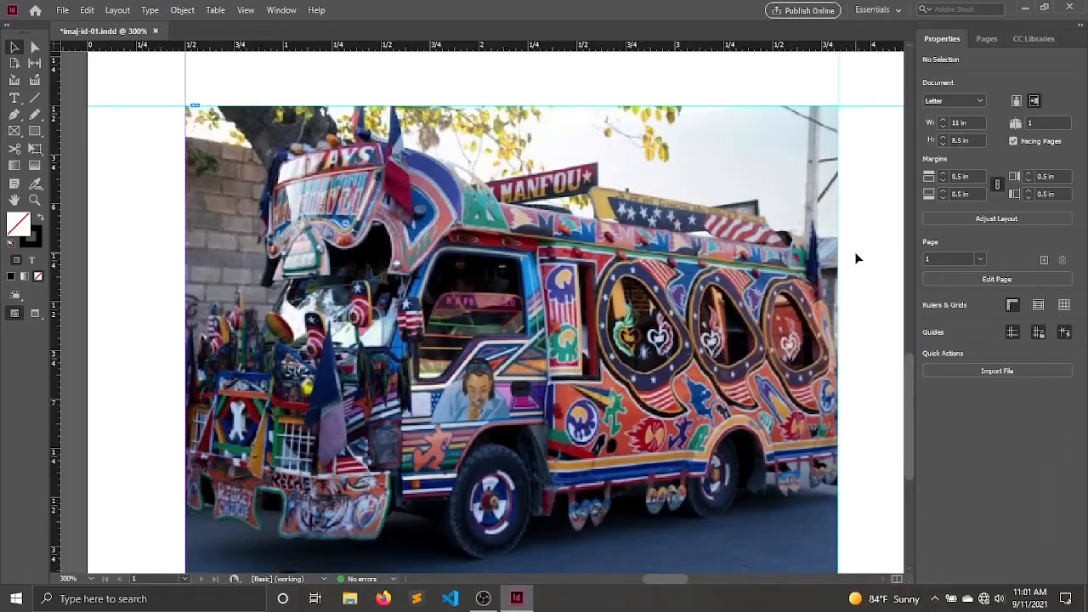
scroll(841, 181, down, 6)
scroll(854, 220, up, 2)
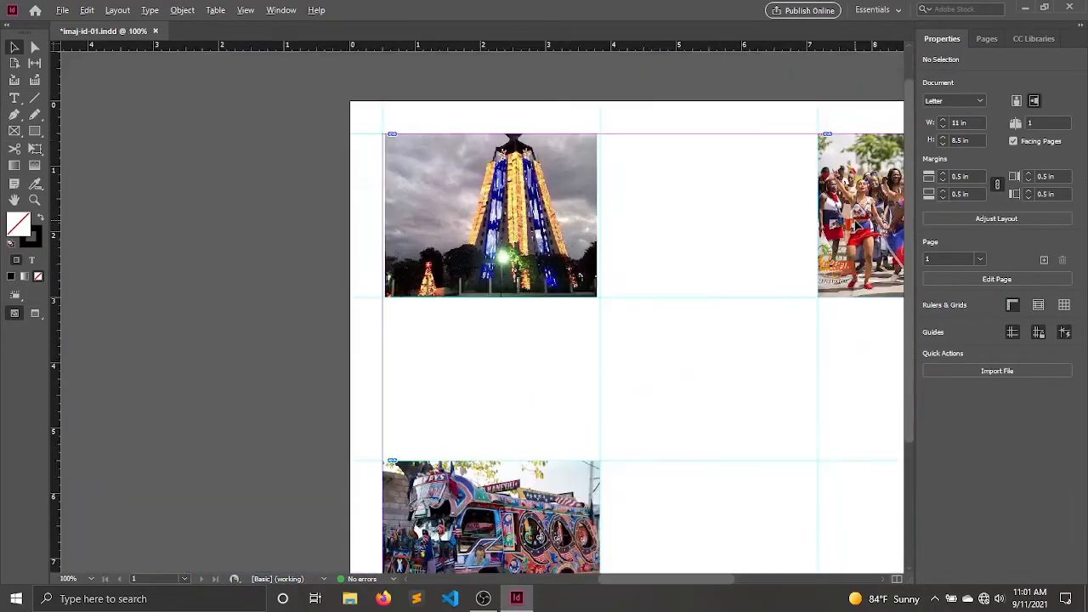
drag(635, 386, 587, 283)
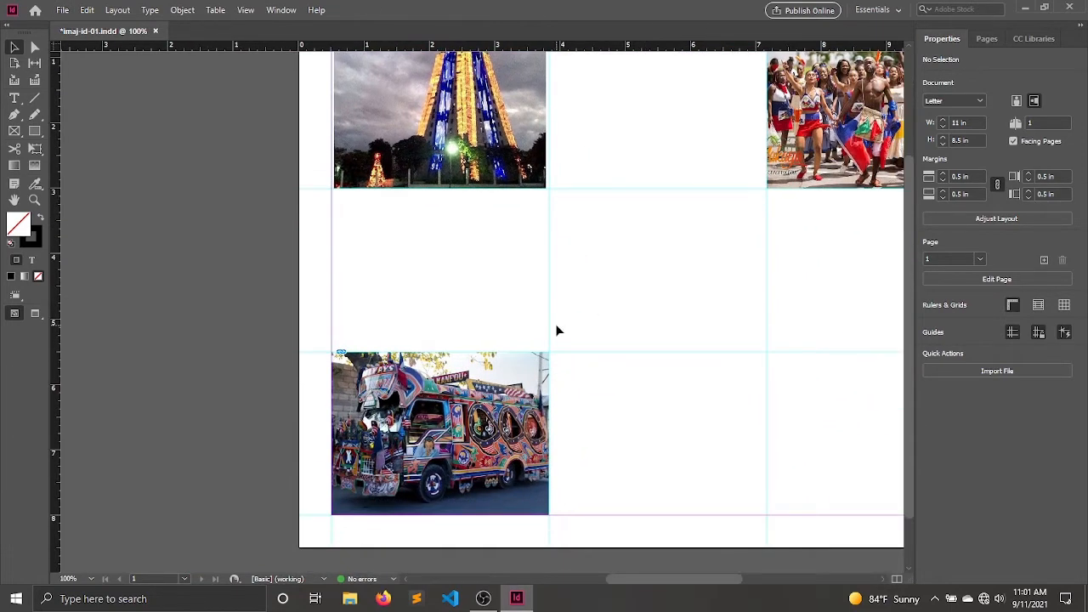
drag(626, 299, 480, 238)
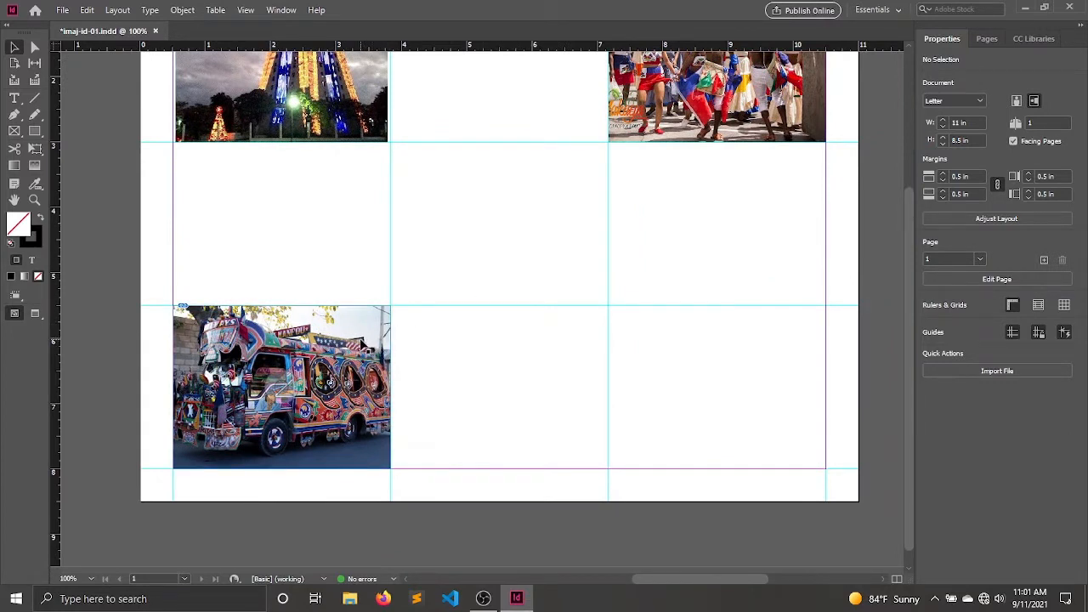
click(376, 326)
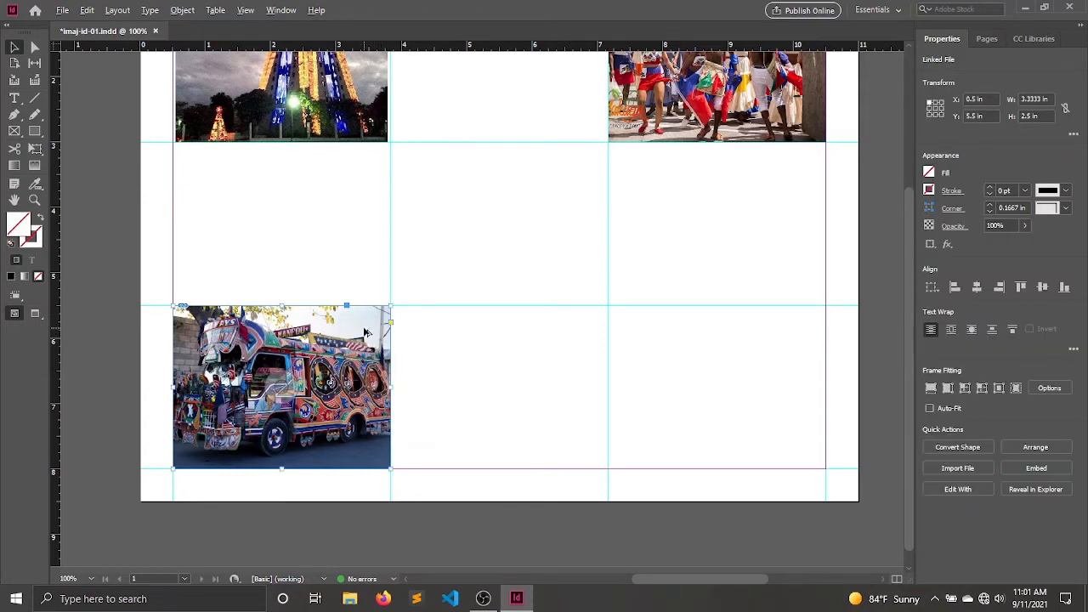
drag(364, 332, 587, 330)
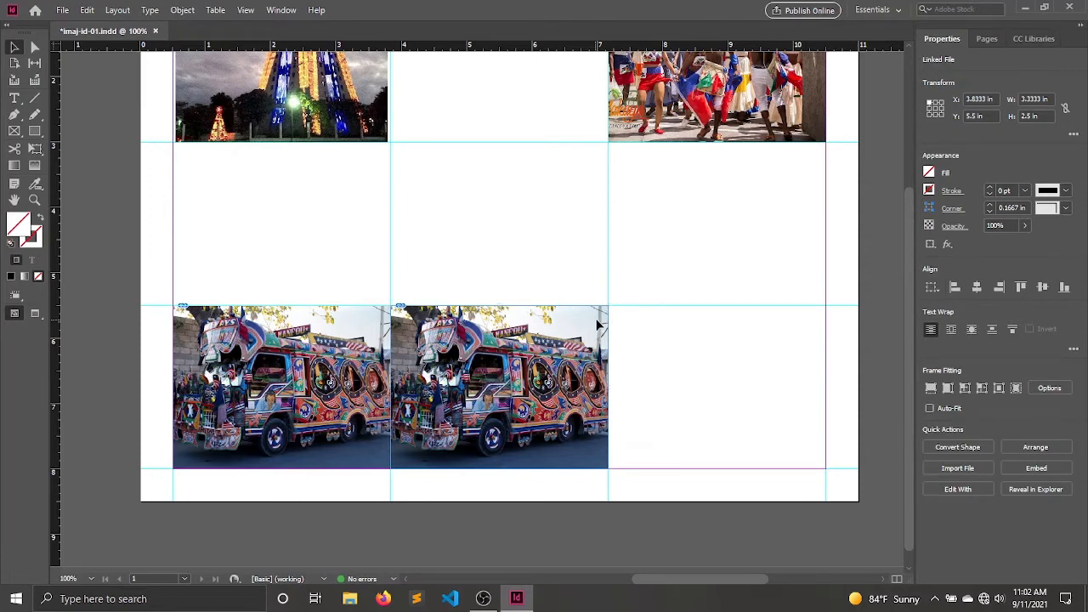
drag(600, 321, 816, 337)
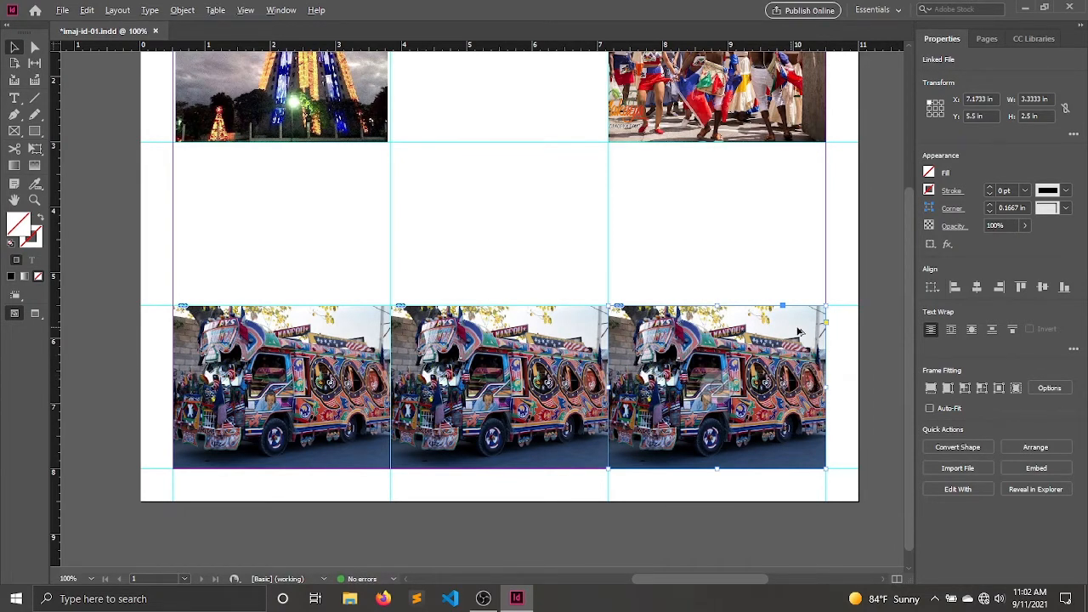
- Duplicate the lower-right bus frame upward into the middle-right cell and deselect it
drag(802, 332, 782, 171)
drag(846, 318, 809, 362)
click(836, 321)
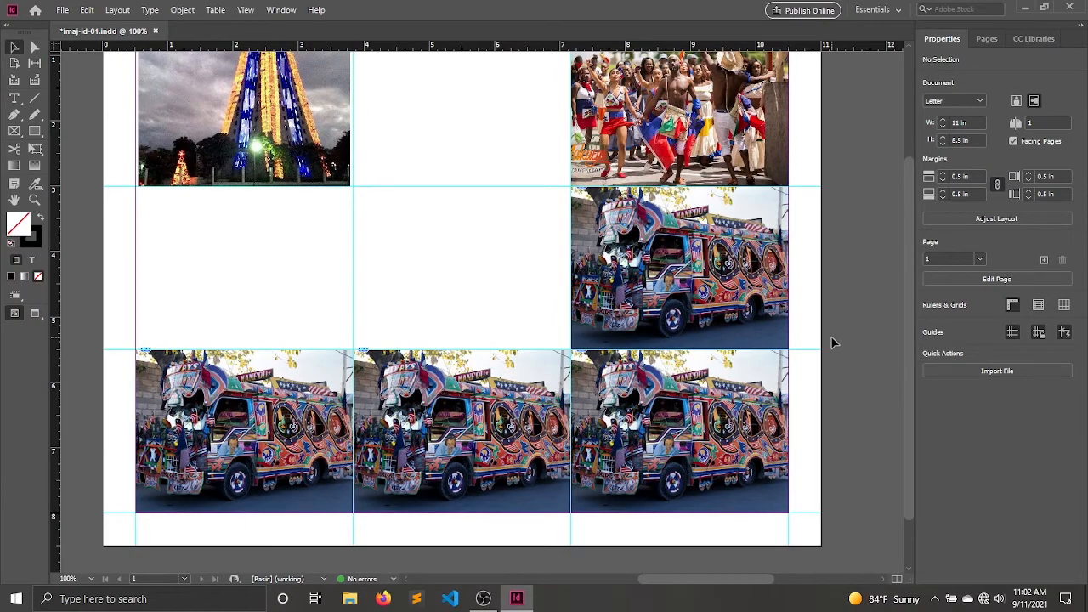
- Cut the bus photo out of the lower-right frame, keeping the frame itself
scroll(833, 343, up, 2)
scroll(833, 343, down, 3)
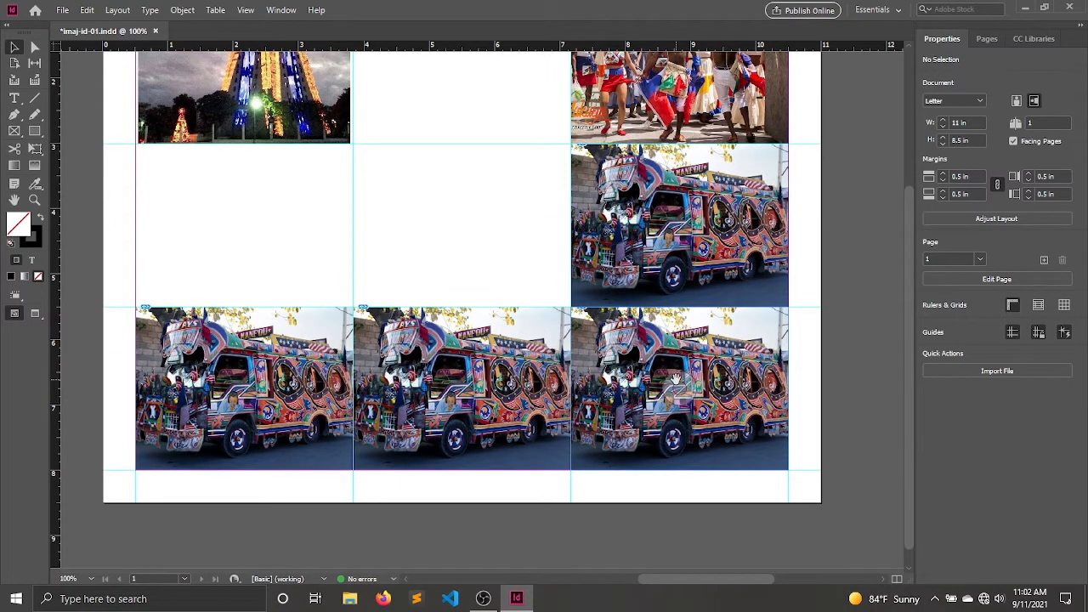
click(677, 380)
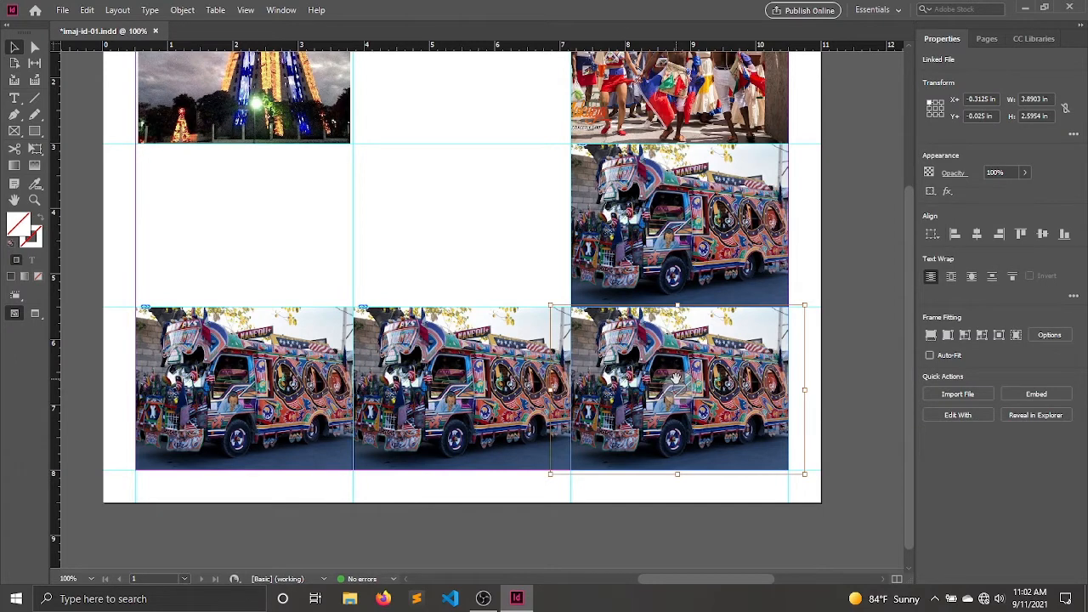
scroll(677, 380, up, 3)
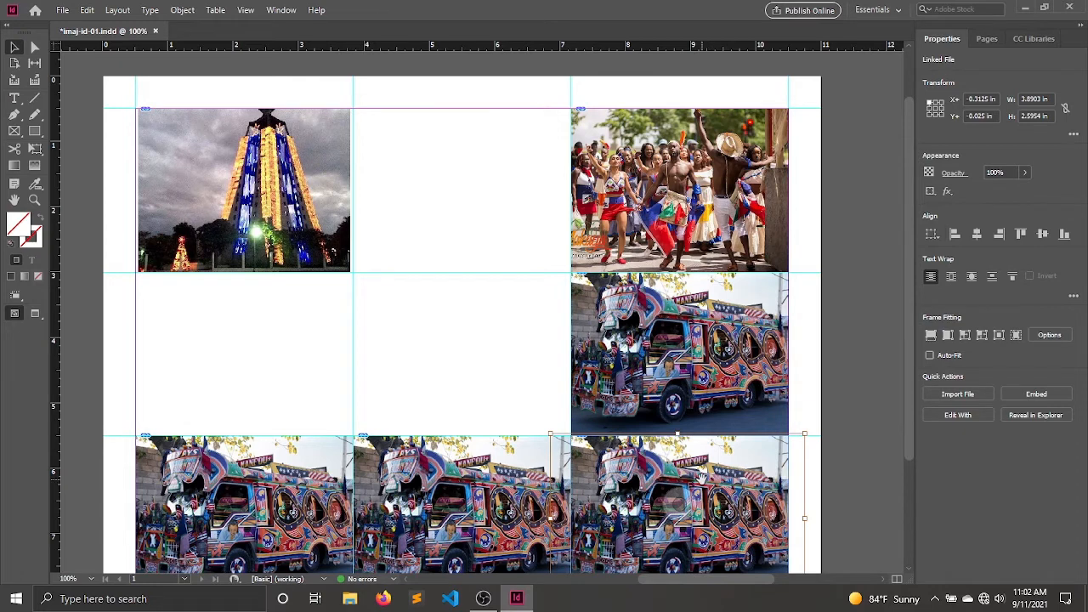
key(Delete)
scroll(702, 487, up, 2)
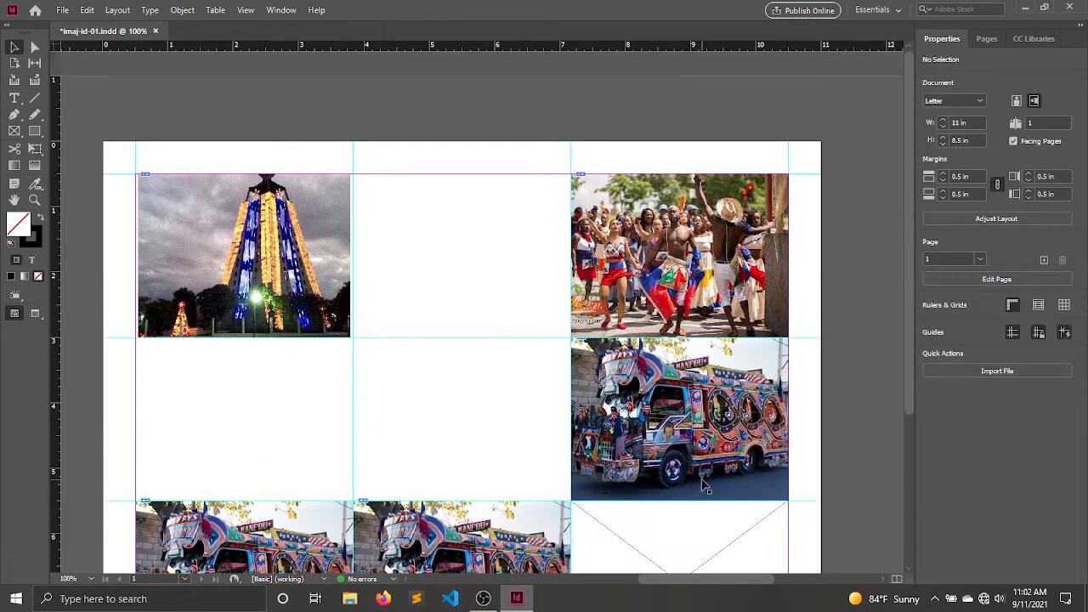
- Delete the crowd photo from inside the upper-right frame, keeping the frame itself
click(737, 259)
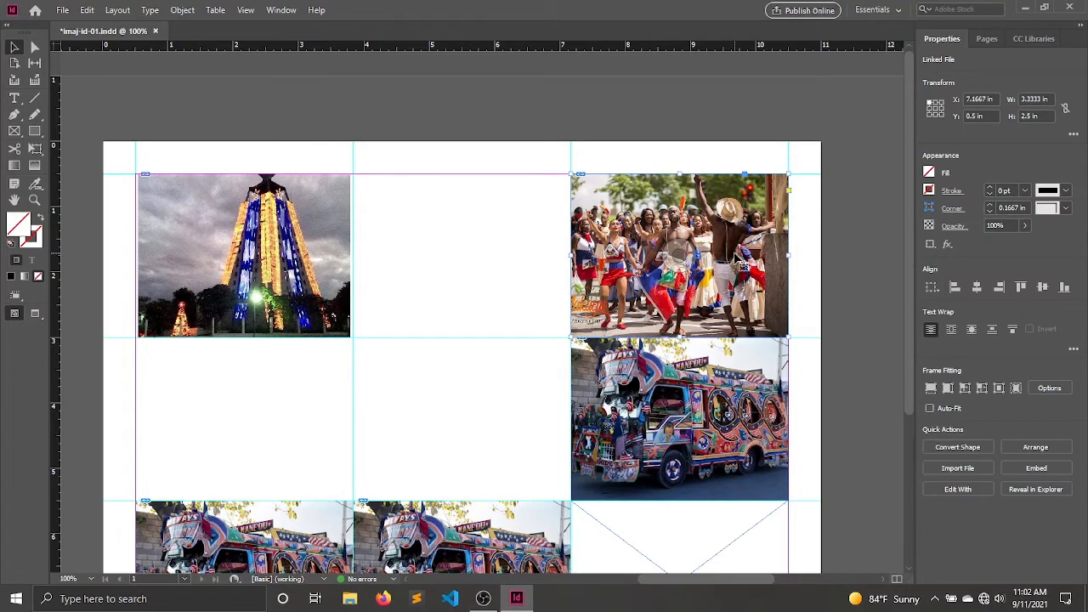
drag(532, 367, 561, 215)
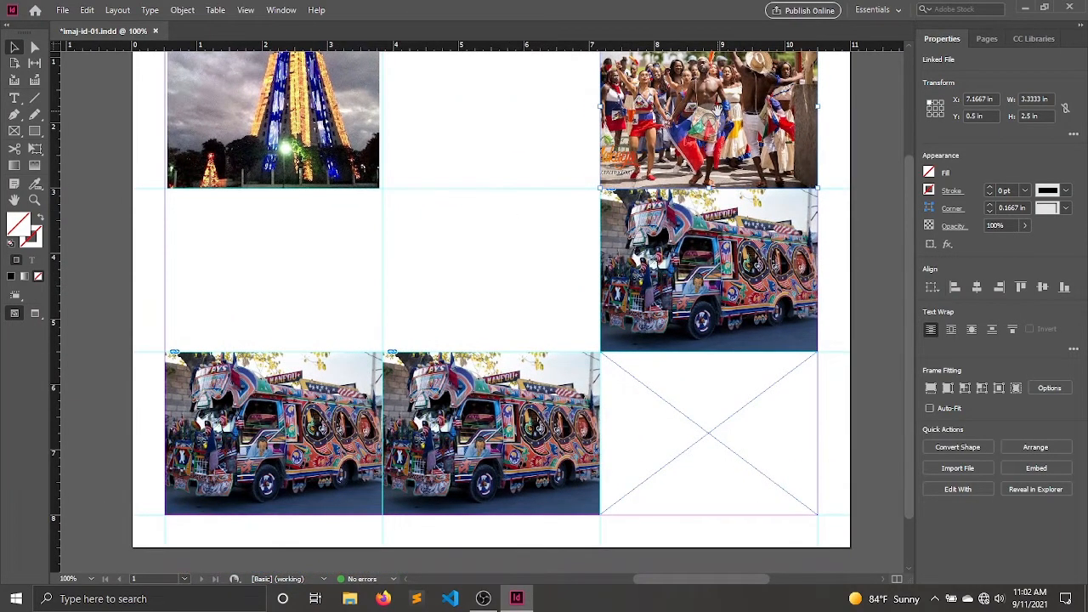
click(715, 113)
key(Delete)
scroll(706, 170, down, 1)
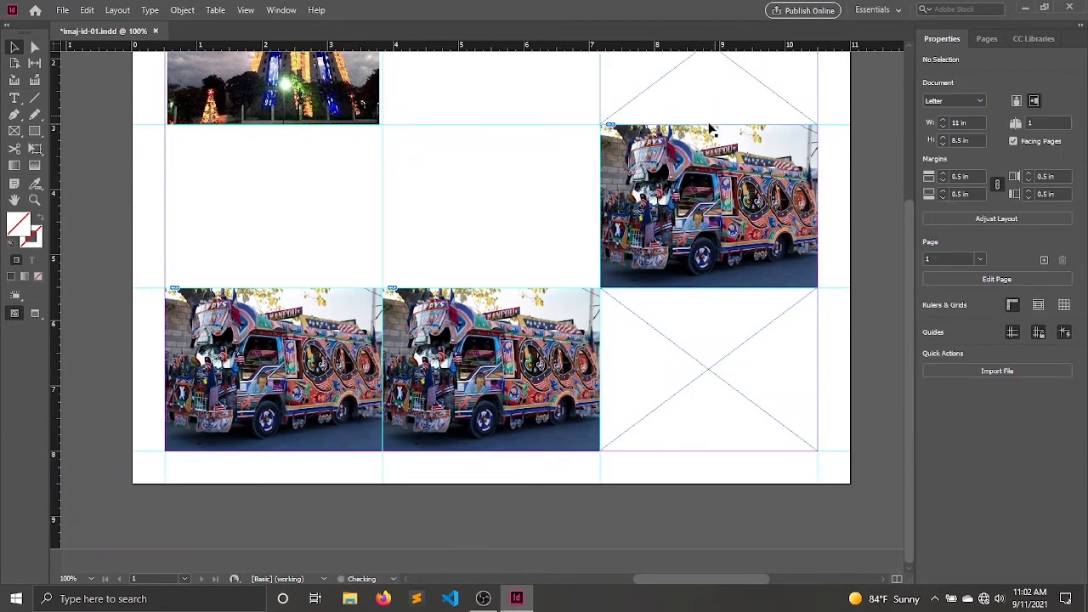
- Try a plain paste of the cut bus photo, undo it, and use Paste Into on the empty upper-right frame
scroll(692, 187, up, 3)
click(687, 223)
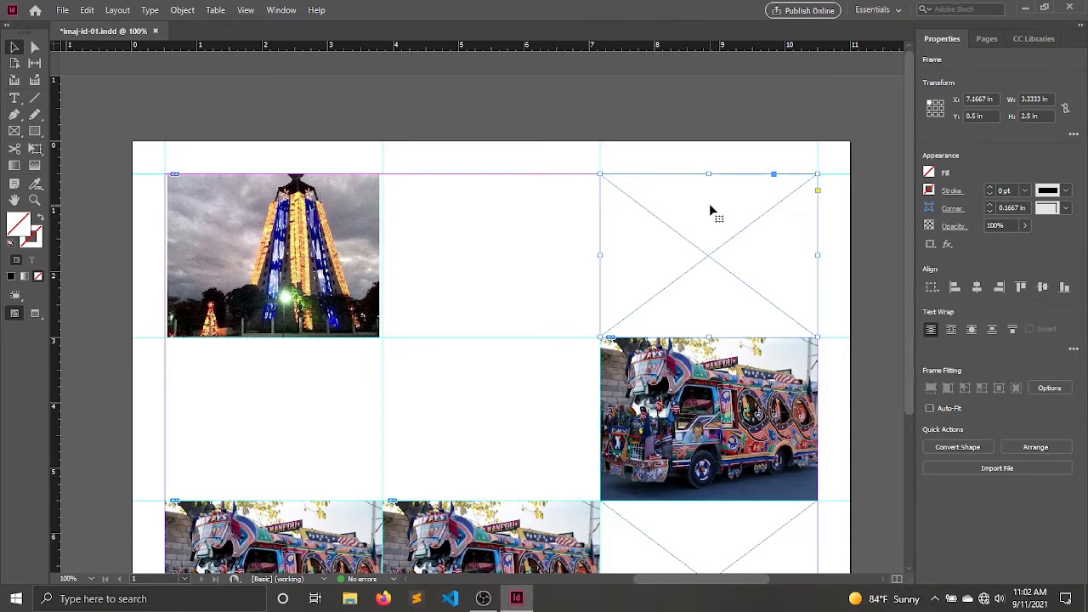
key(ctrl+v)
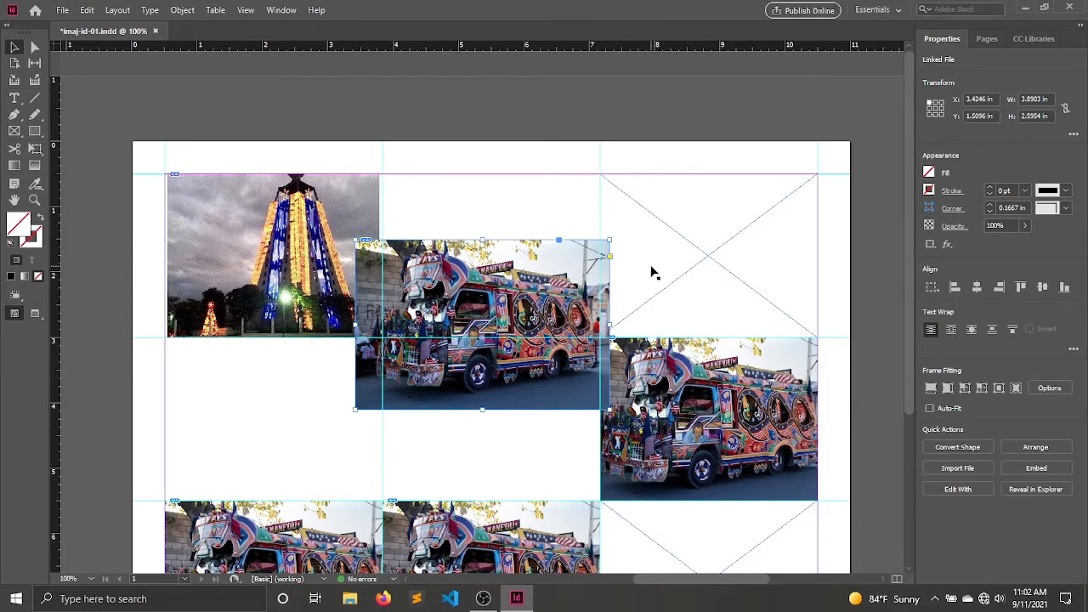
key(ctrl+z)
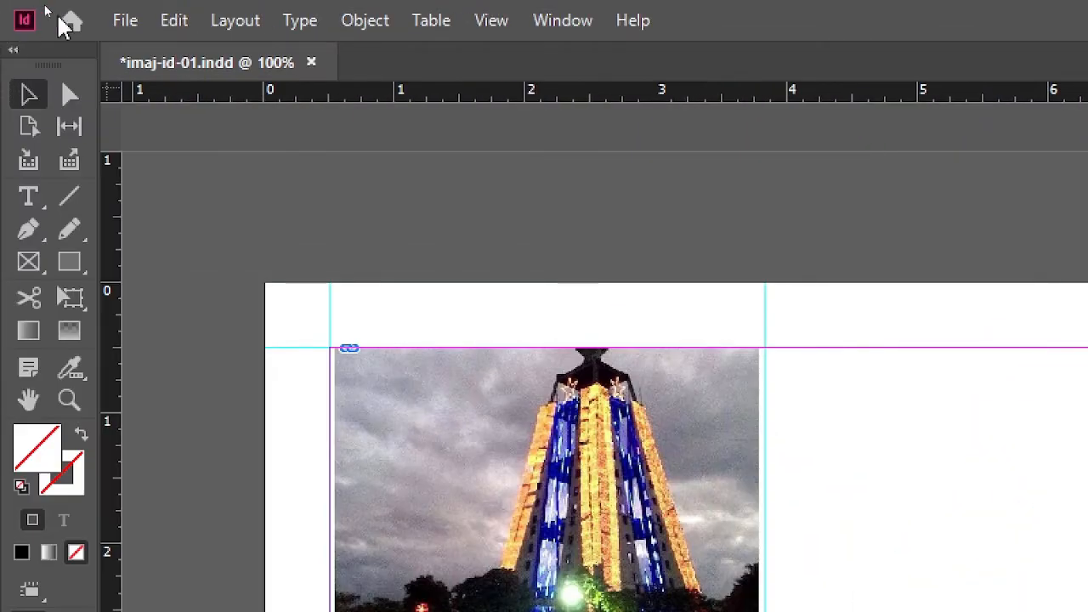
click(173, 21)
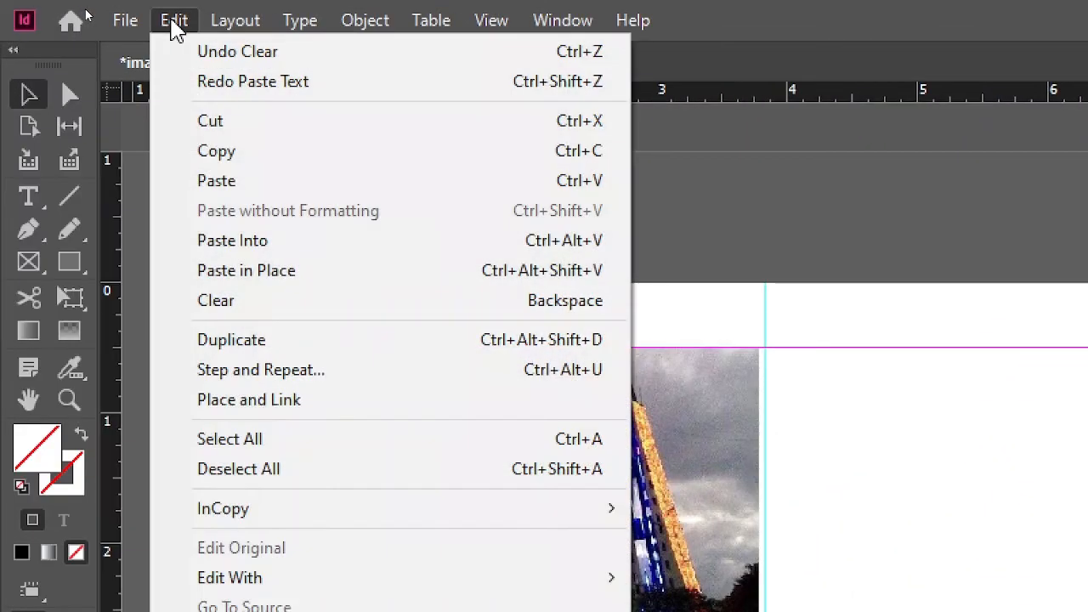
click(356, 245)
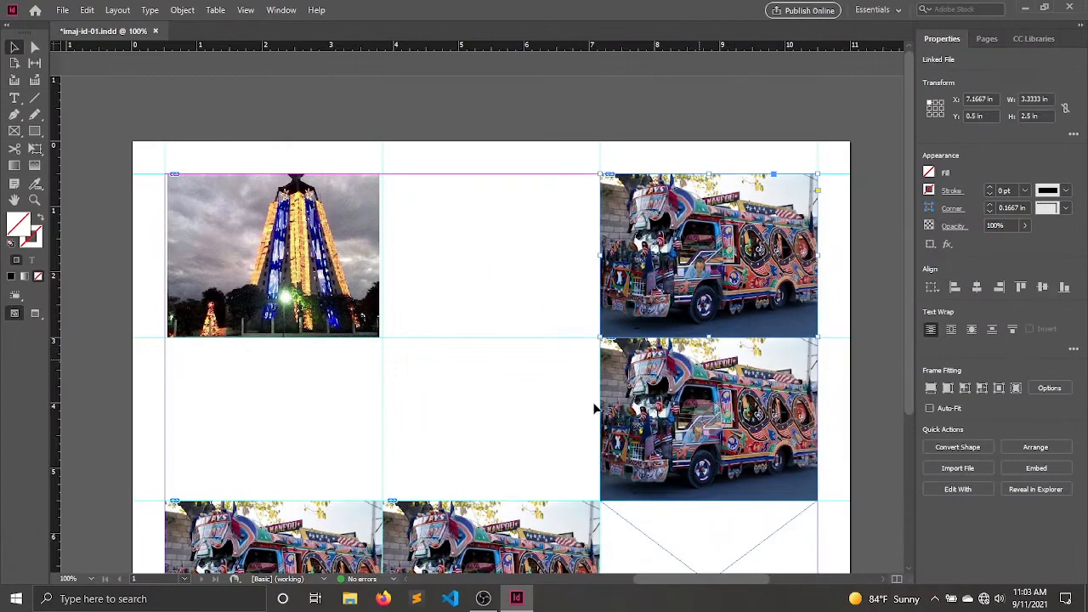
- Undo pasting the bus photo into the upper-right frame and the removal of the crowd photo, and clear the selection
scroll(567, 376, down, 5)
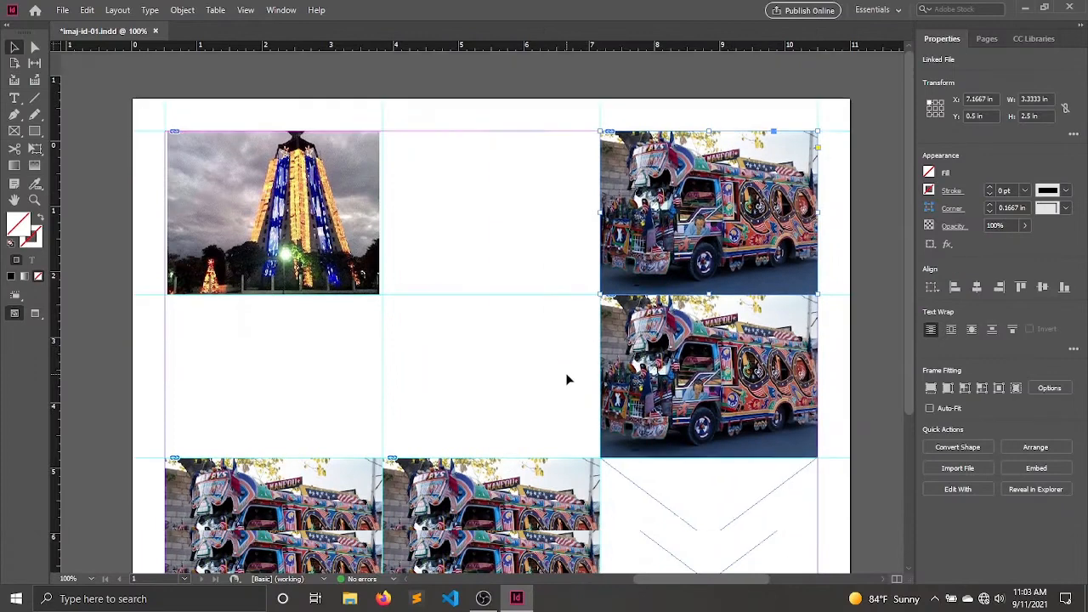
scroll(571, 379, up, 2)
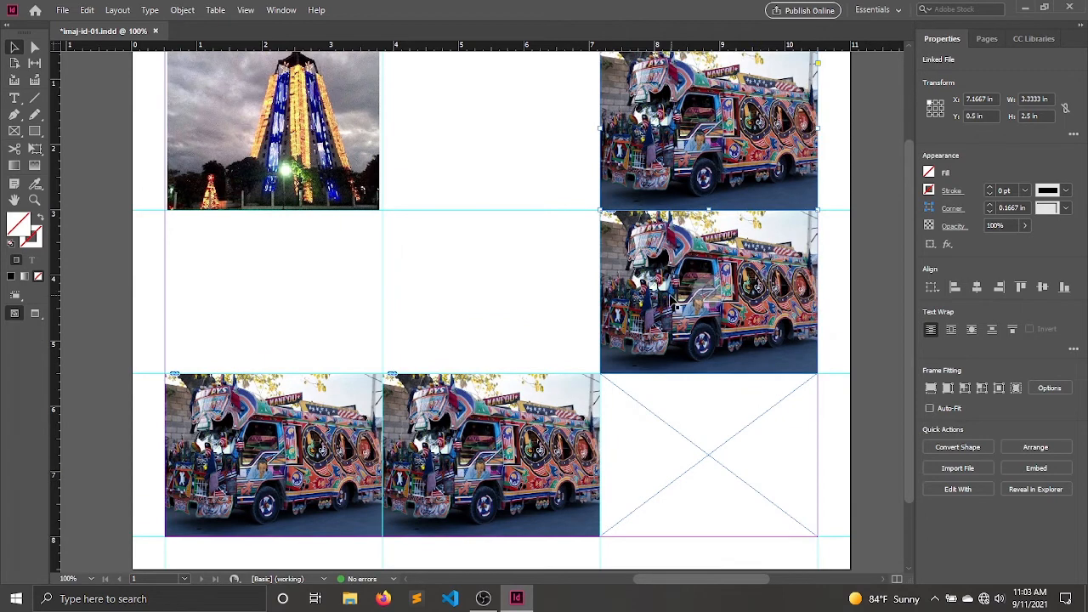
key(ctrl+z)
key(ctrl+z)
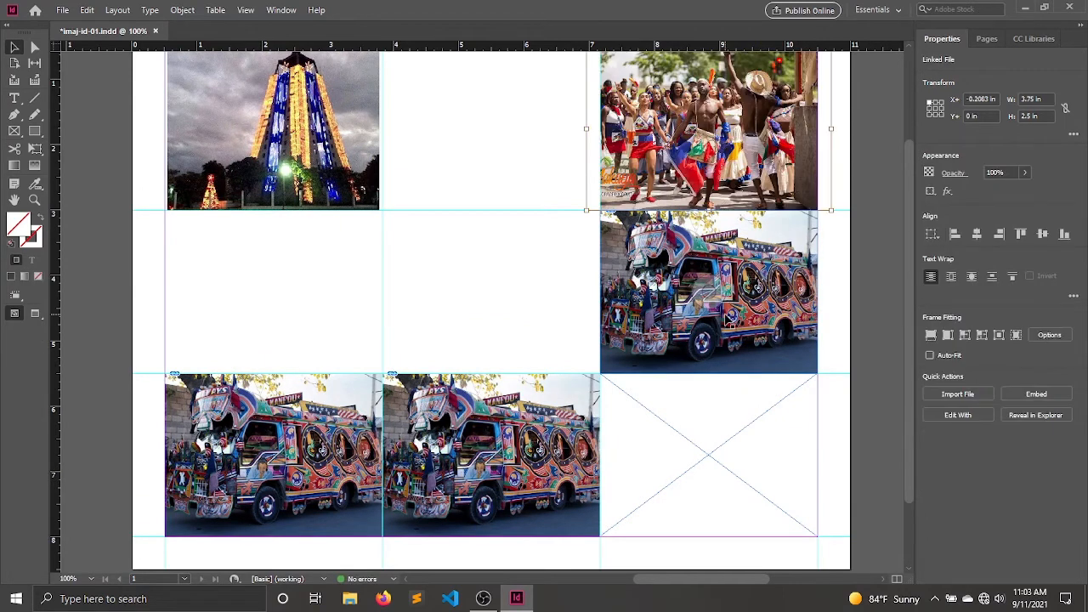
click(863, 235)
- Extend the top edge of the middle-right bus frame upward over the crowd photo to a frame height of about 3.09 in
scroll(853, 247, up, 1)
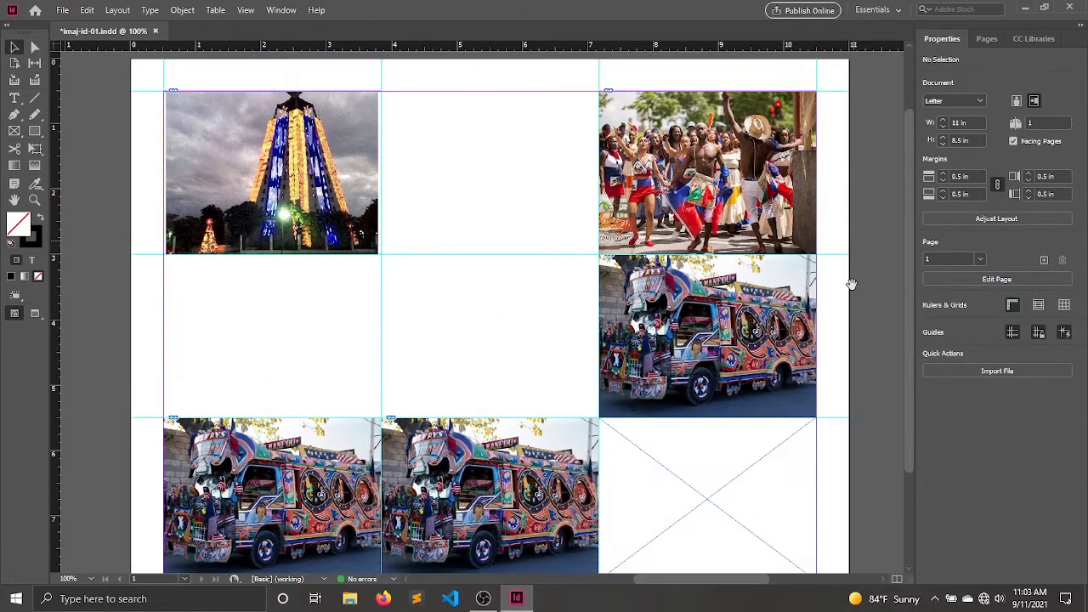
scroll(733, 293, down, 3)
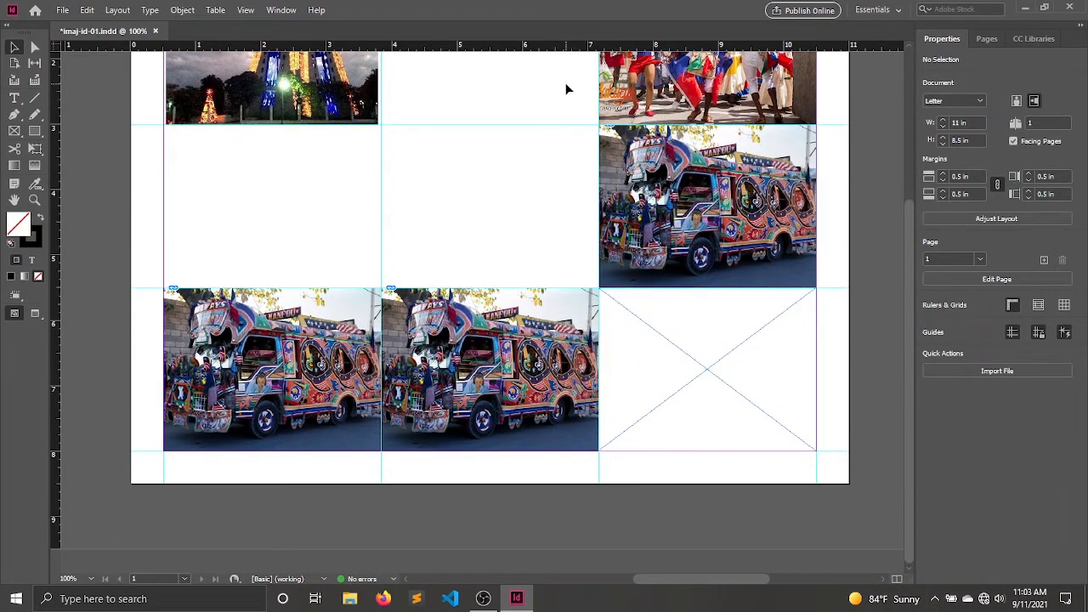
scroll(615, 165, up, 5)
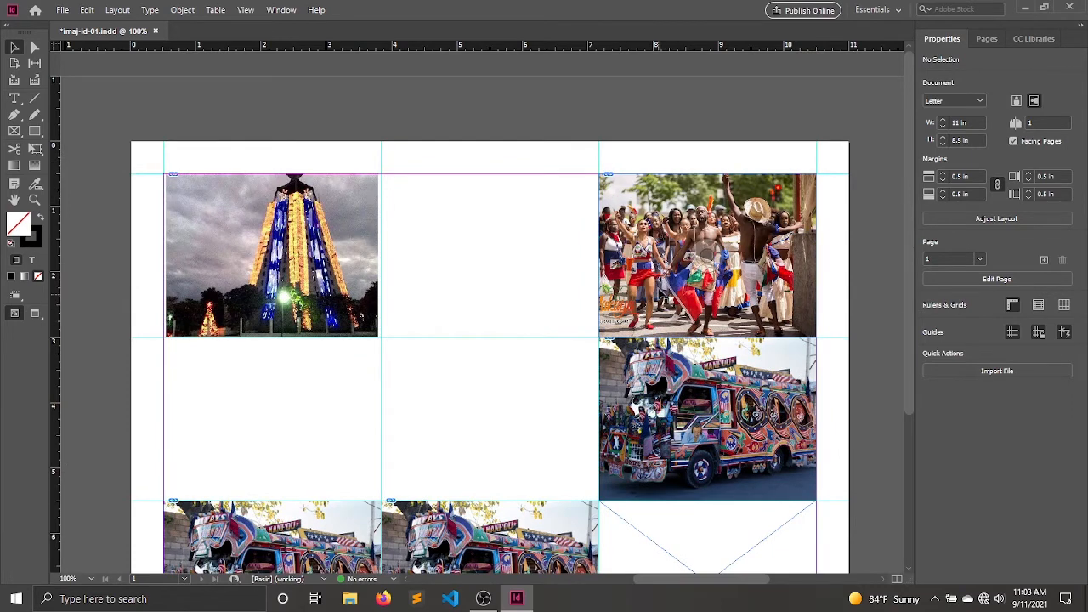
scroll(677, 346, down, 3)
click(680, 344)
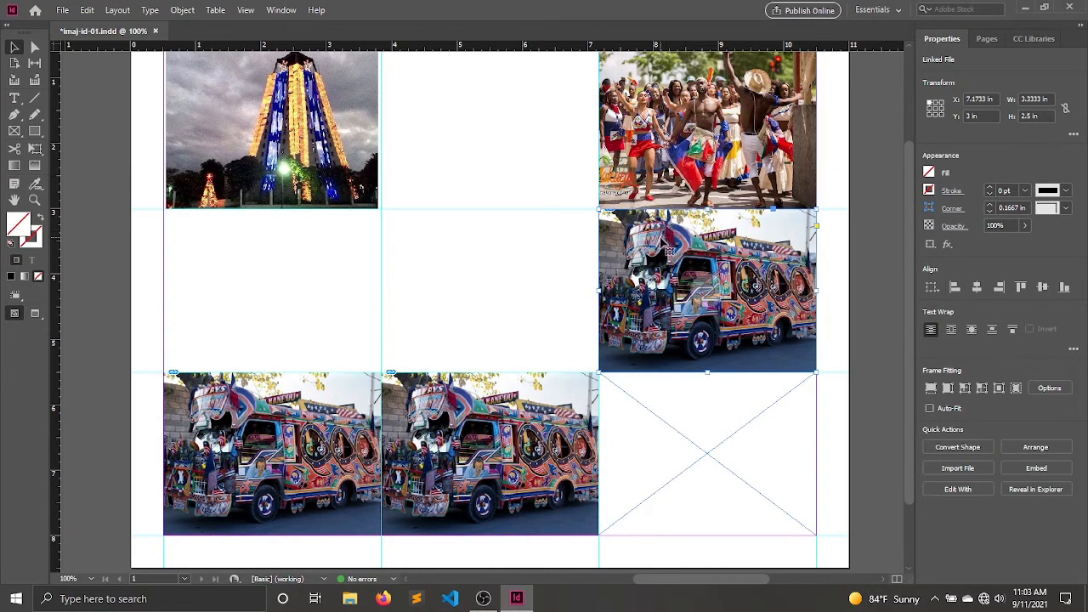
drag(708, 207, 710, 170)
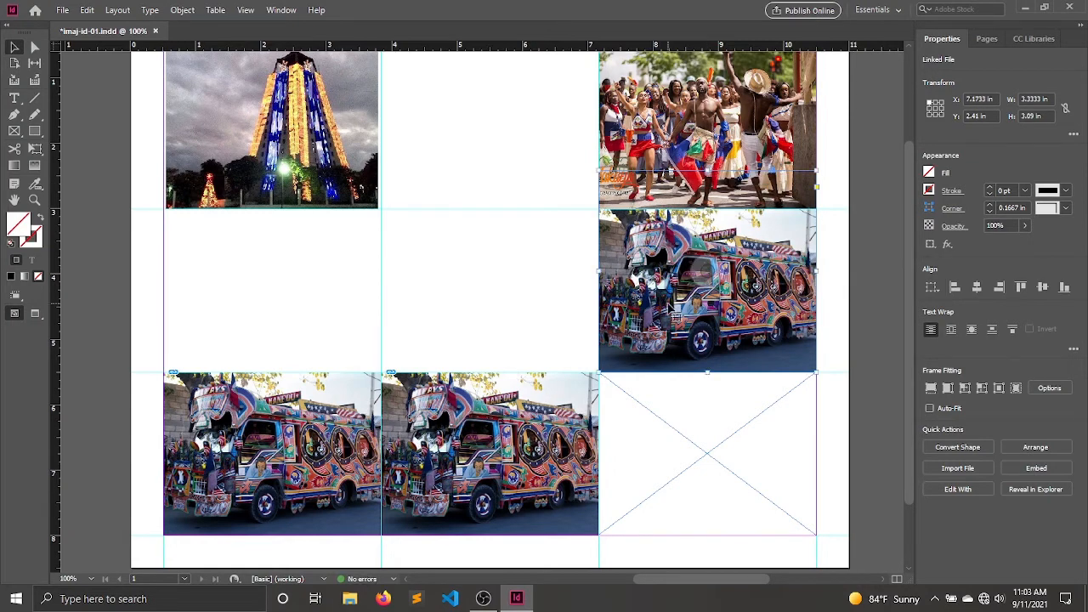
- Check which stacking-order options are available for the upper-right crowd photo frame
scroll(708, 174, up, 1)
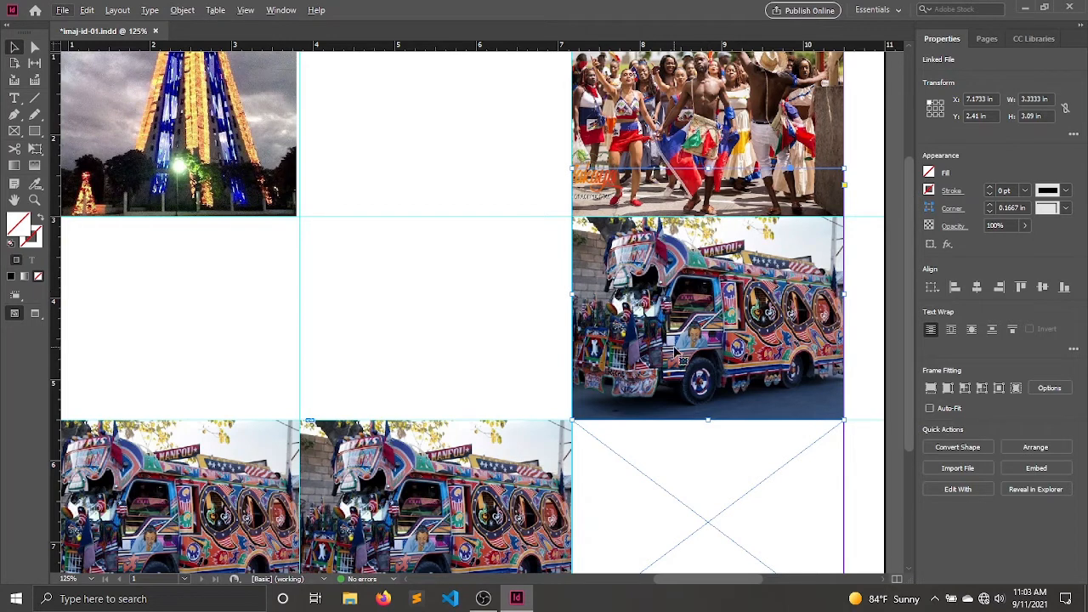
scroll(708, 297, up, 3)
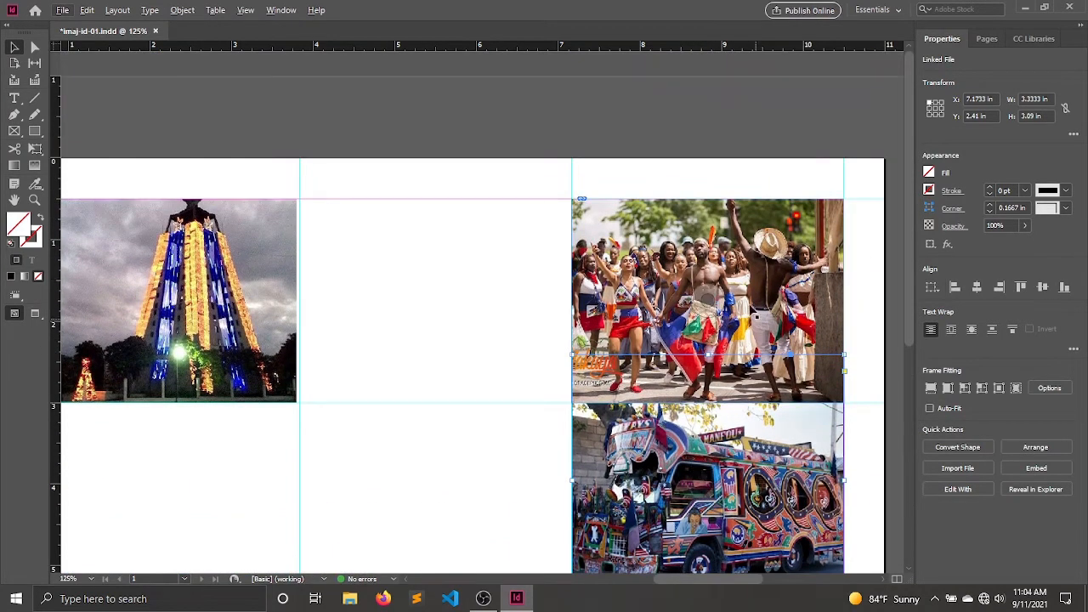
scroll(752, 316, down, 5)
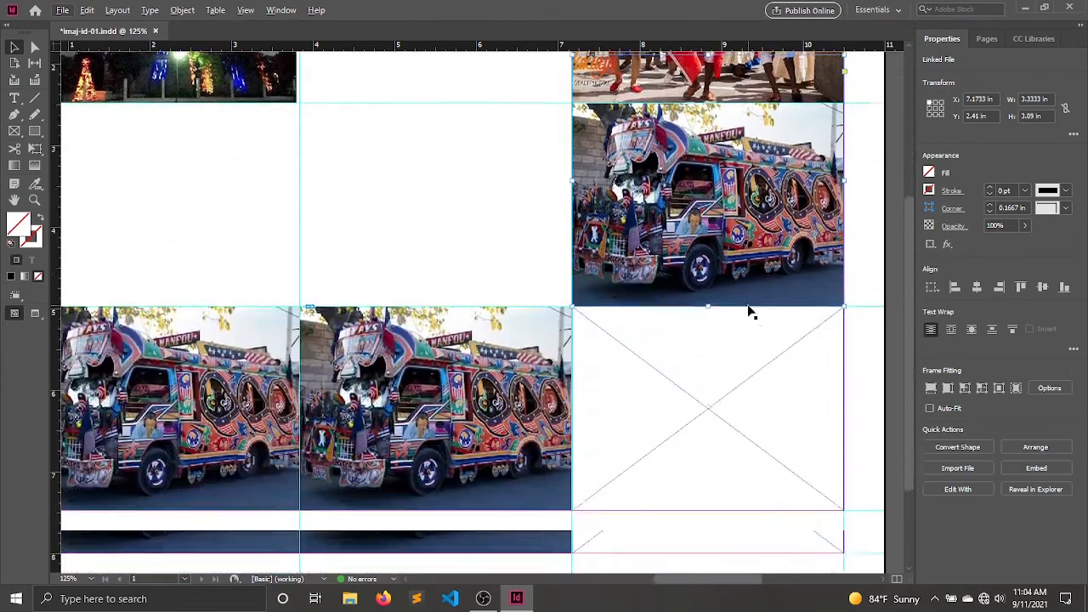
scroll(750, 310, up, 4)
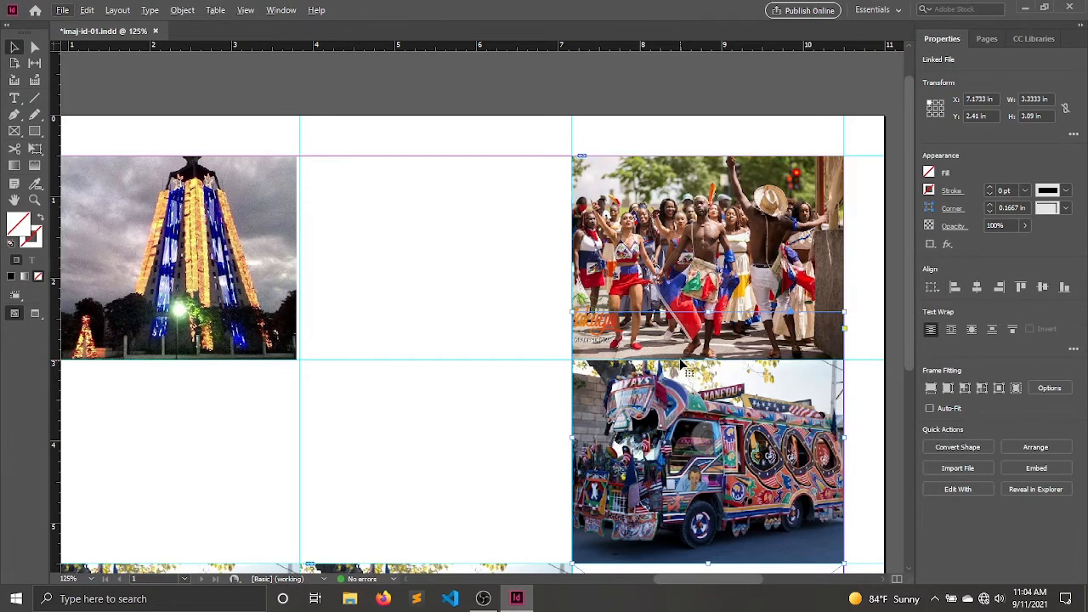
click(832, 271)
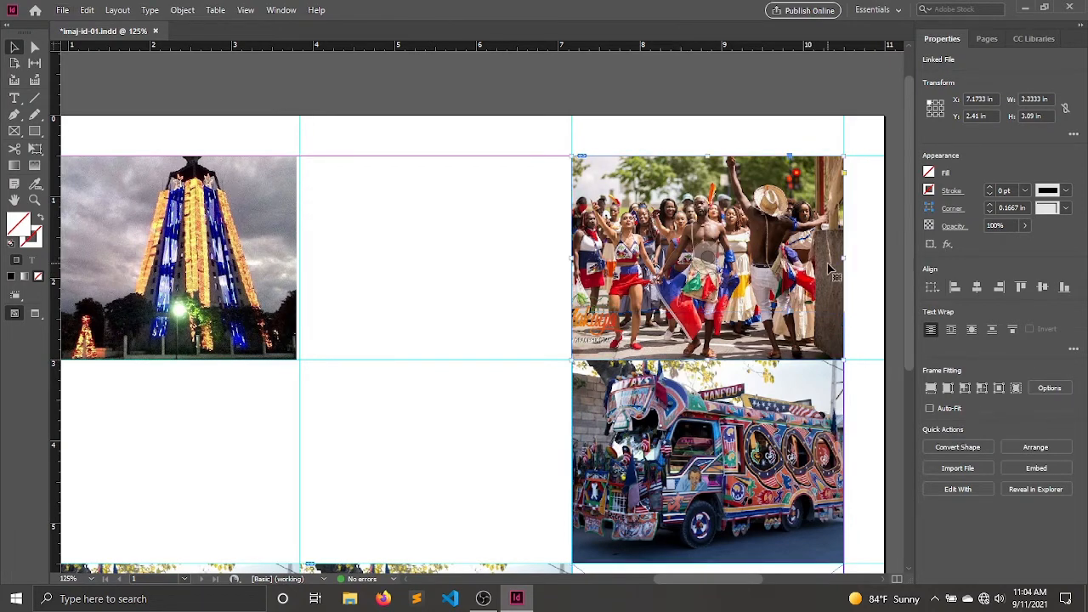
right_click(831, 270)
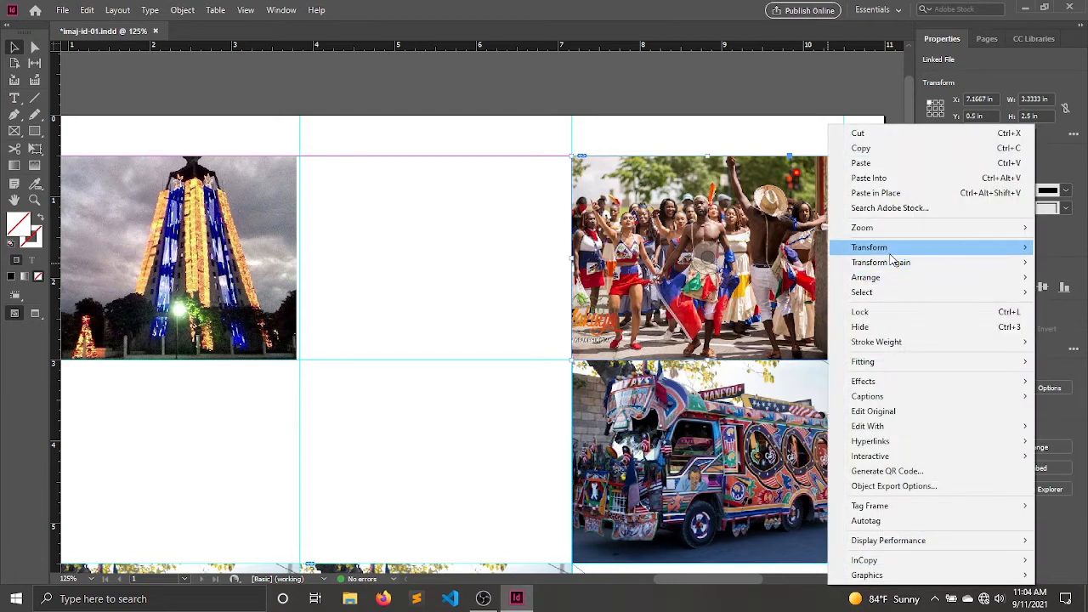
mouse_move(876, 277)
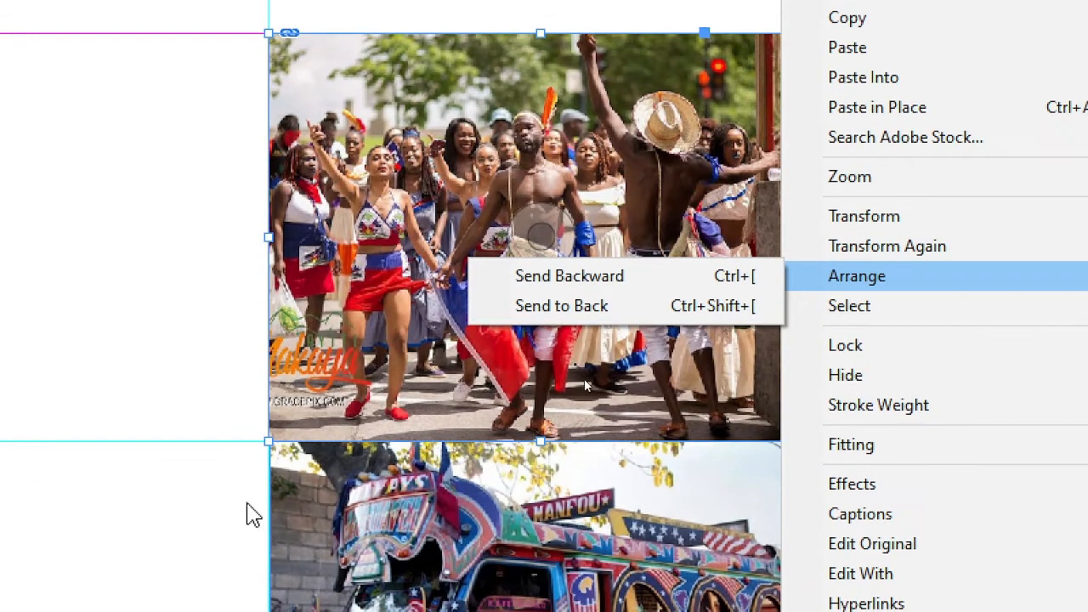
- Send the middle-right bus frame to the back, behind the crowd photo
click(309, 463)
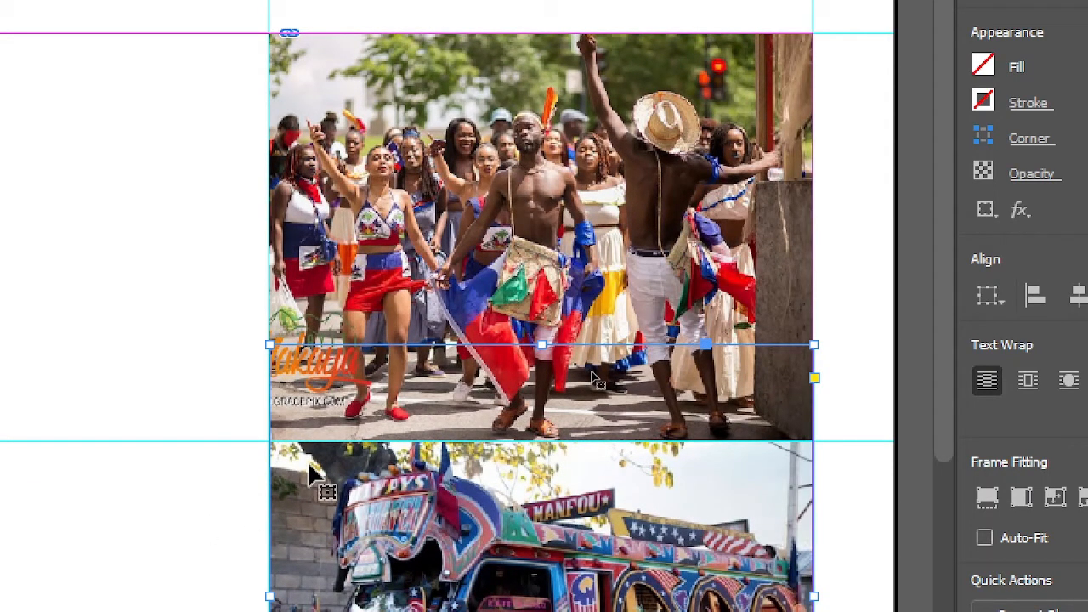
right_click(310, 468)
mouse_move(709, 277)
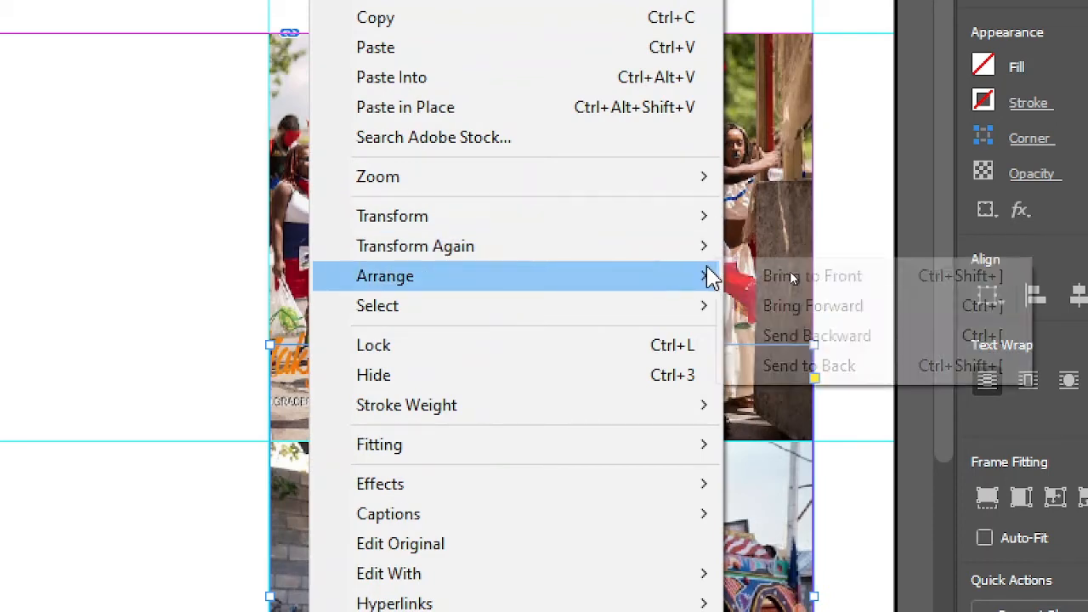
click(841, 367)
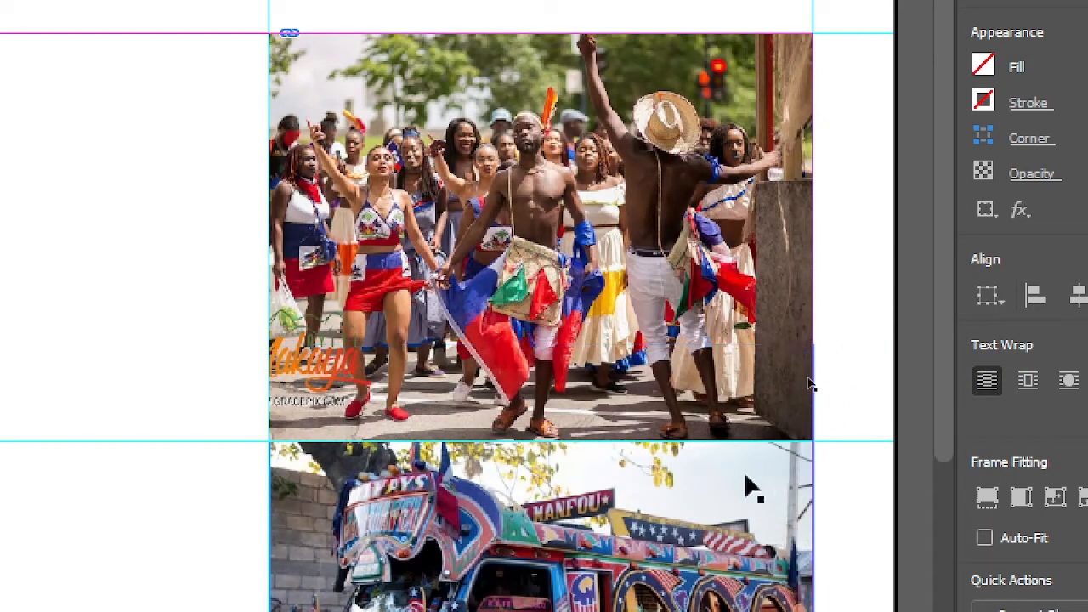
- Select the crowd and bus frames together and give both a 3 pt stroke
click(757, 325)
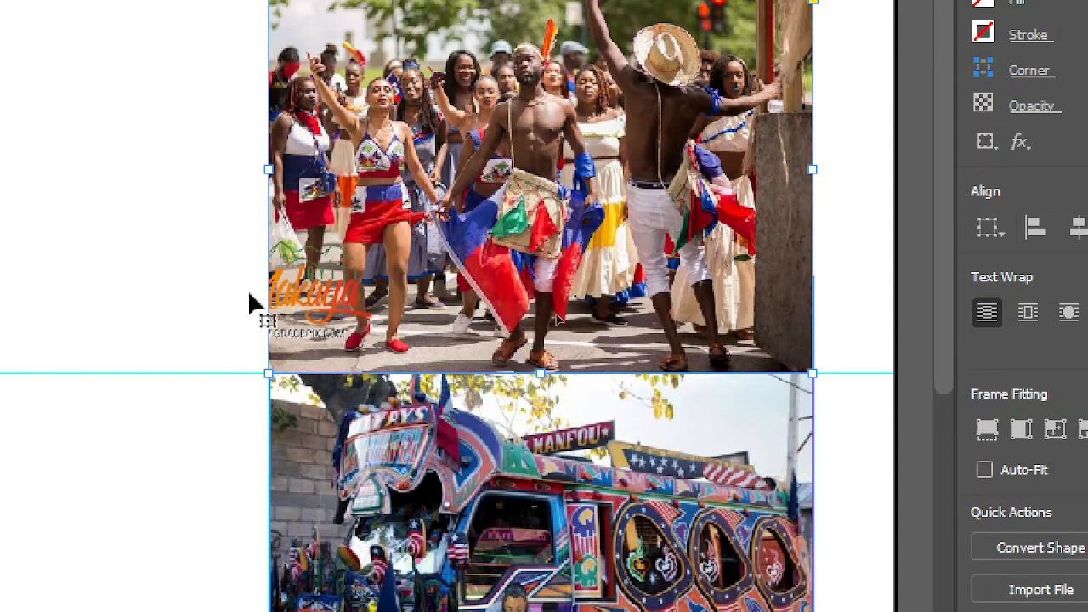
drag(162, 233, 269, 546)
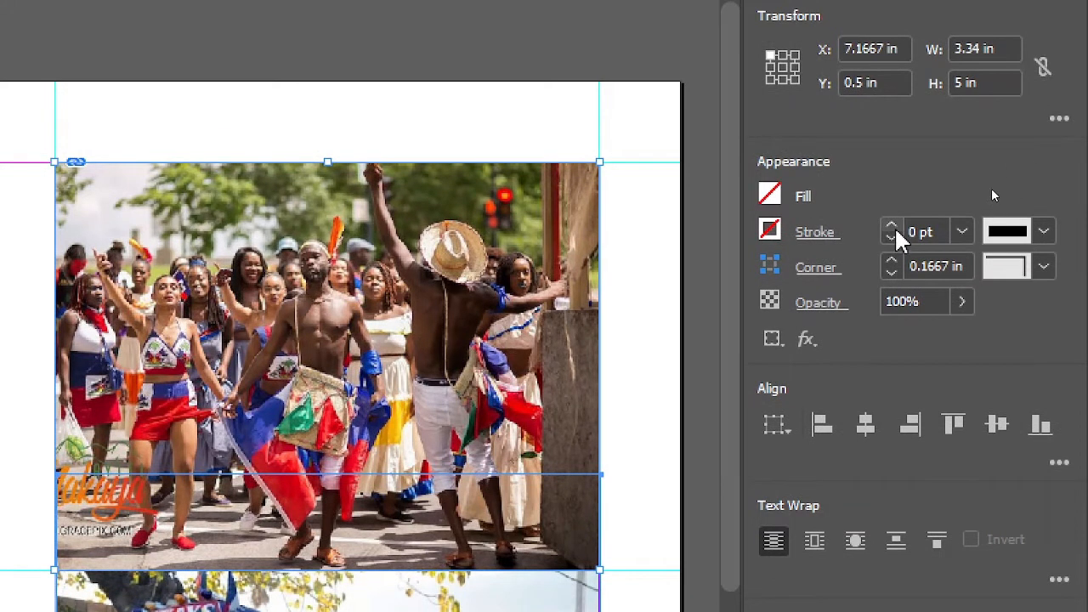
click(892, 226)
click(891, 226)
click(892, 226)
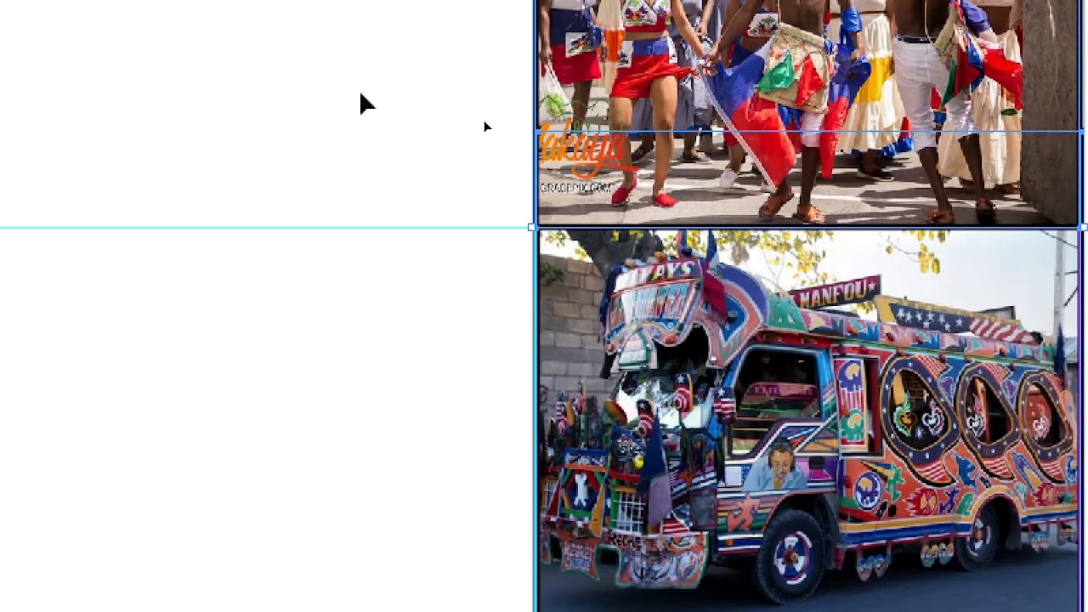
- Extend the crowd frame's bottom edge down over the bus photo to a frame height of about 2.98 in
click(359, 91)
click(767, 143)
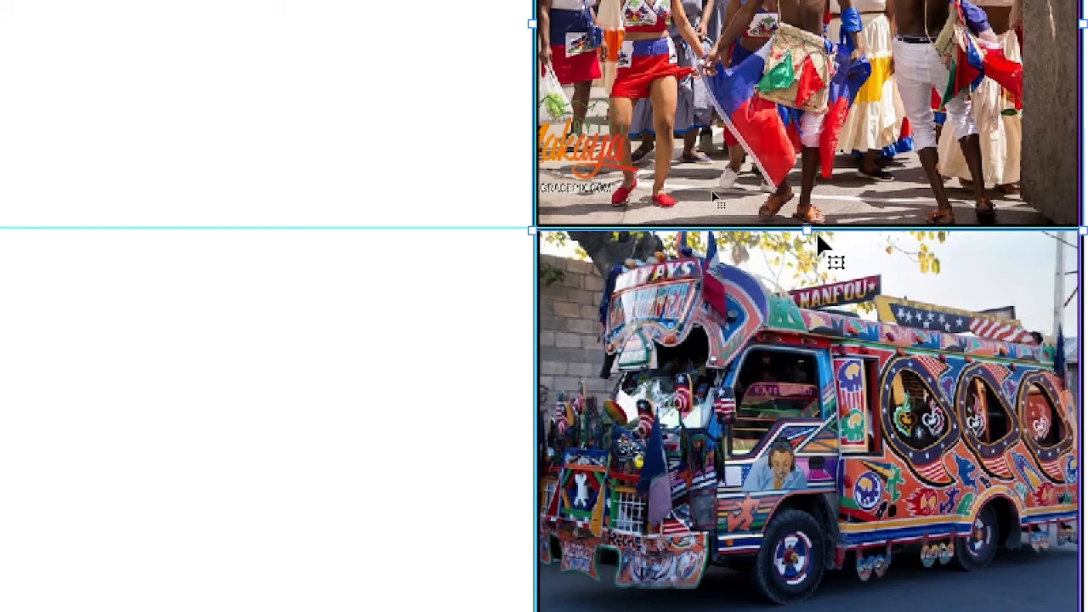
drag(808, 230, 808, 301)
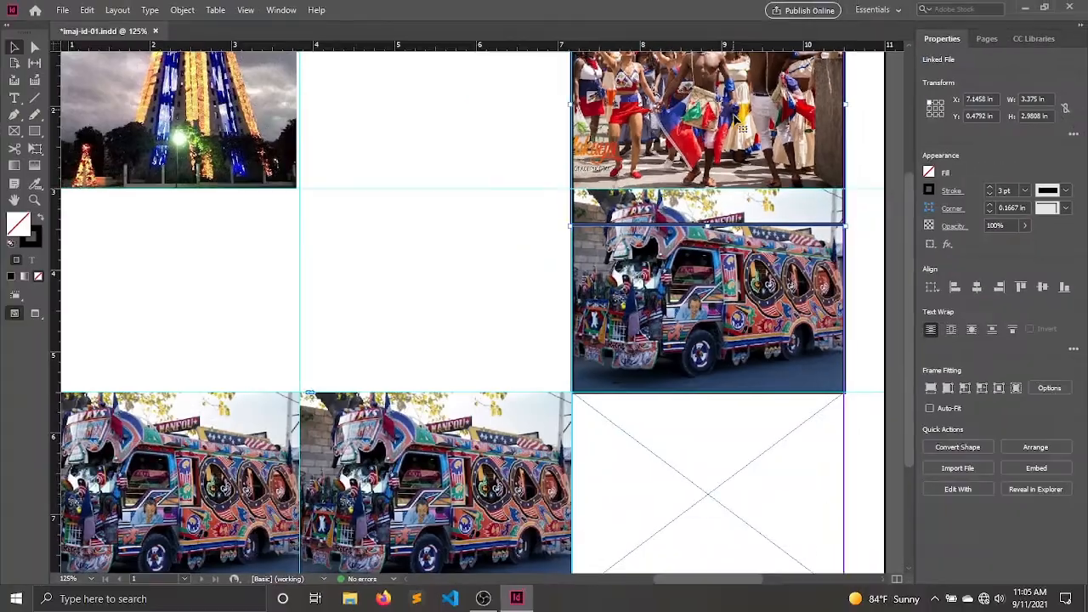
- Combine the overlapping crowd and bus frames into a single frame with the Pathfinder Add operation
scroll(736, 121, up, 3)
drag(515, 205, 608, 381)
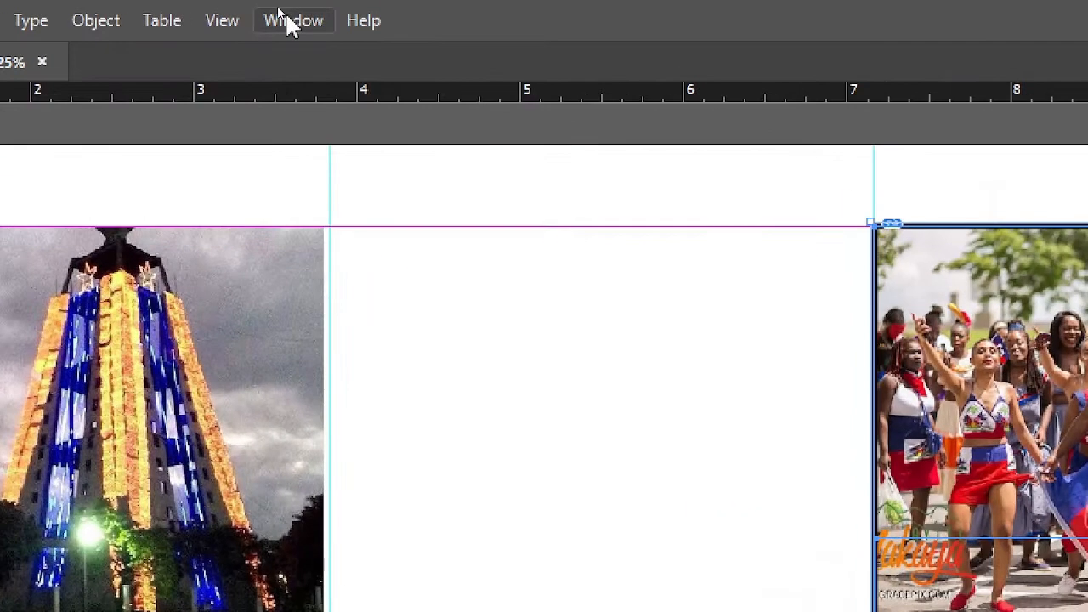
click(280, 9)
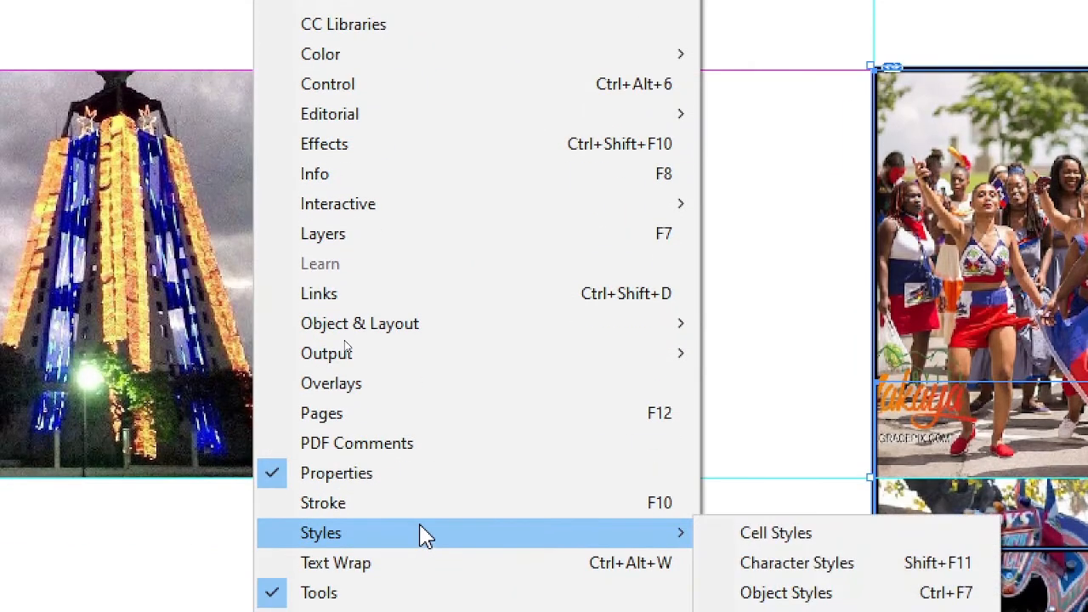
mouse_move(515, 327)
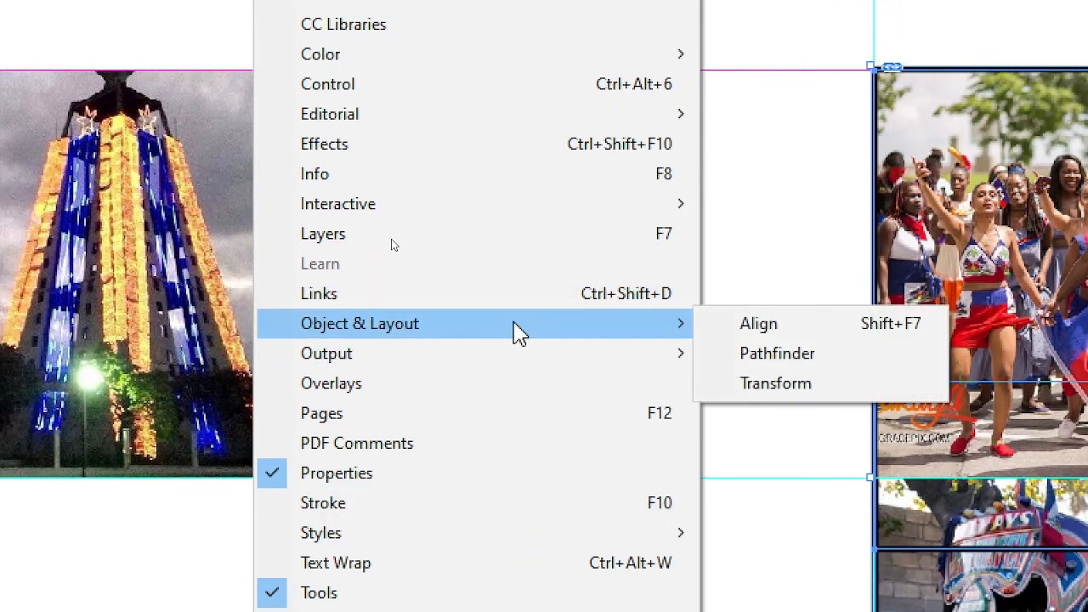
click(848, 374)
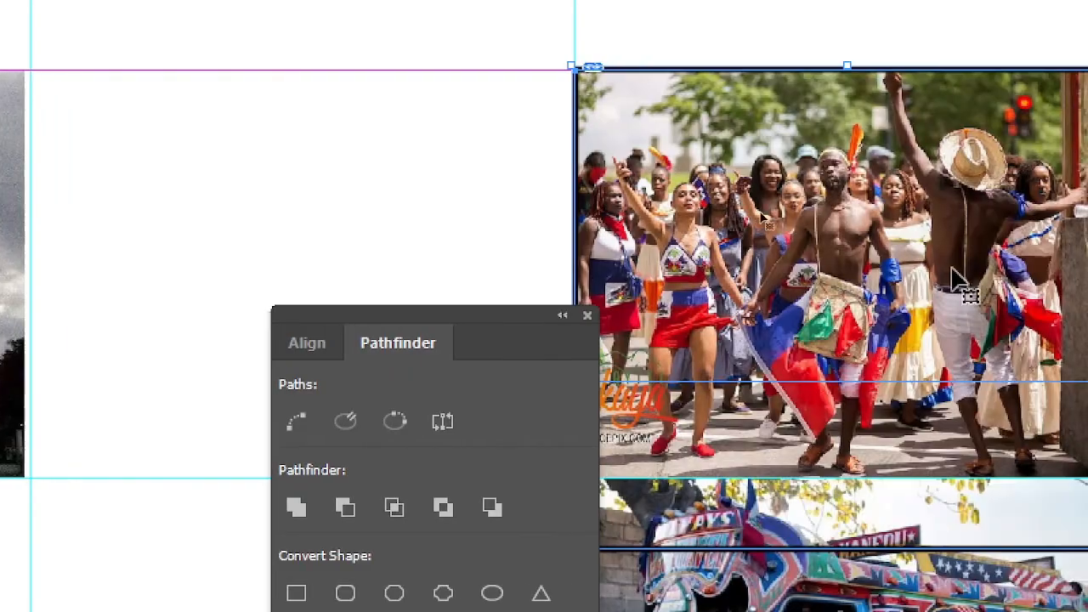
click(297, 507)
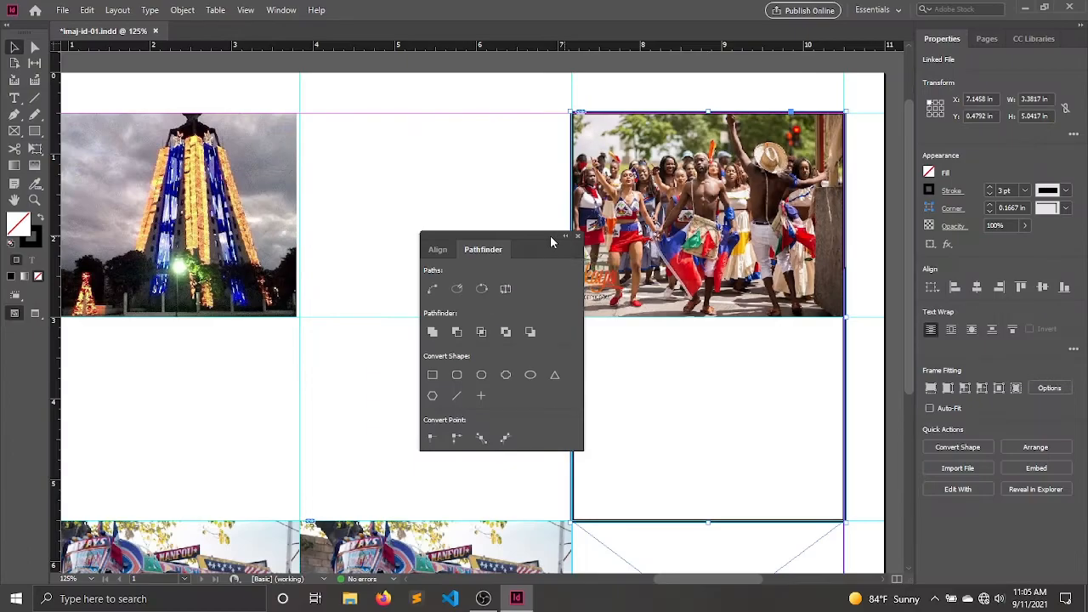
drag(550, 235, 486, 177)
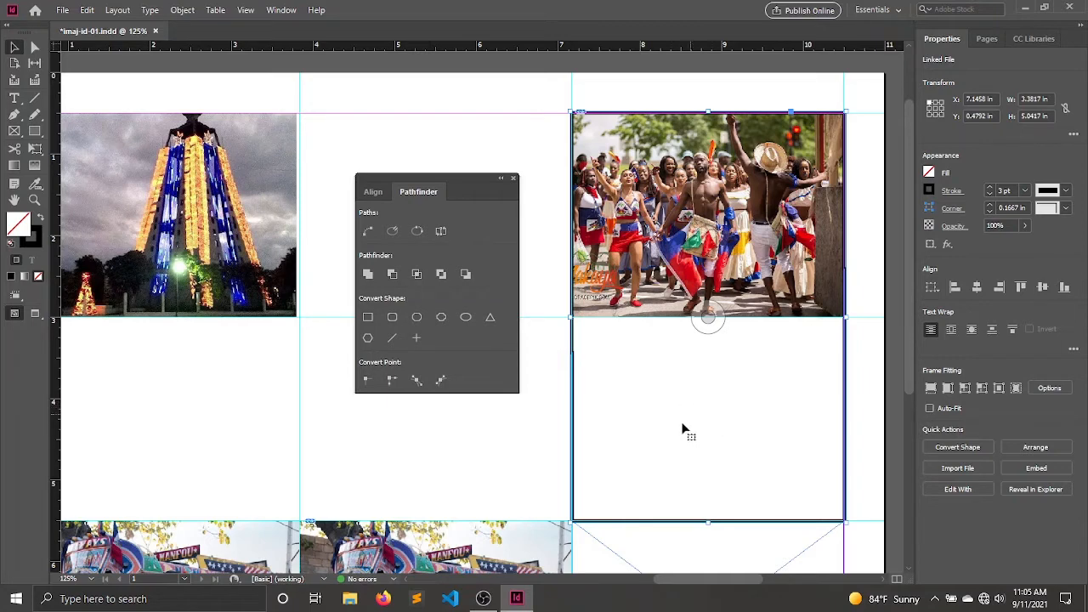
- Apply Fit Content Proportionally to the combined frame's crowd photo
right_click(814, 303)
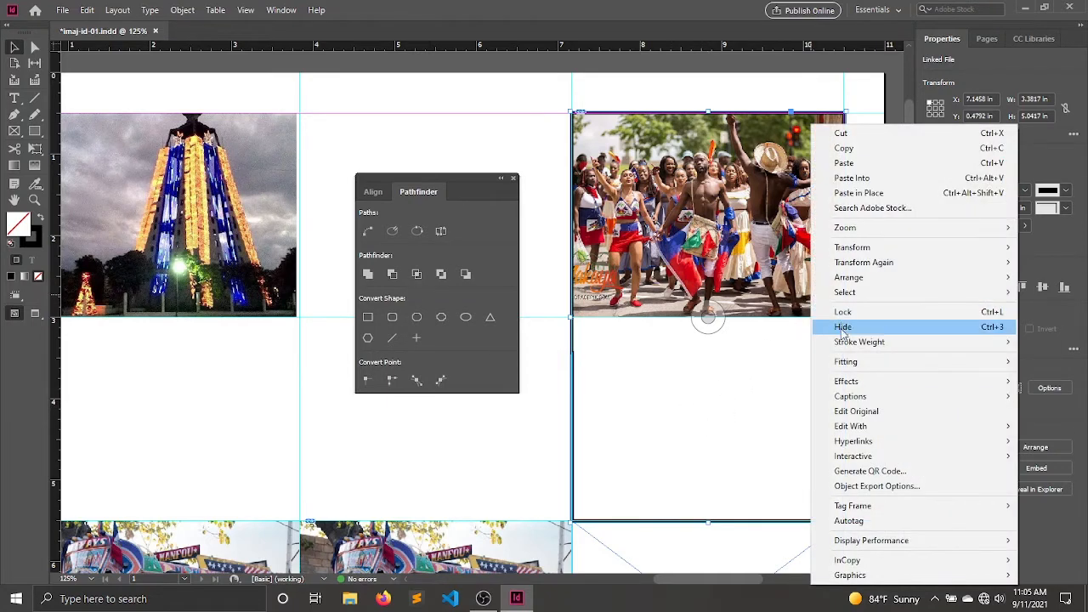
mouse_move(839, 364)
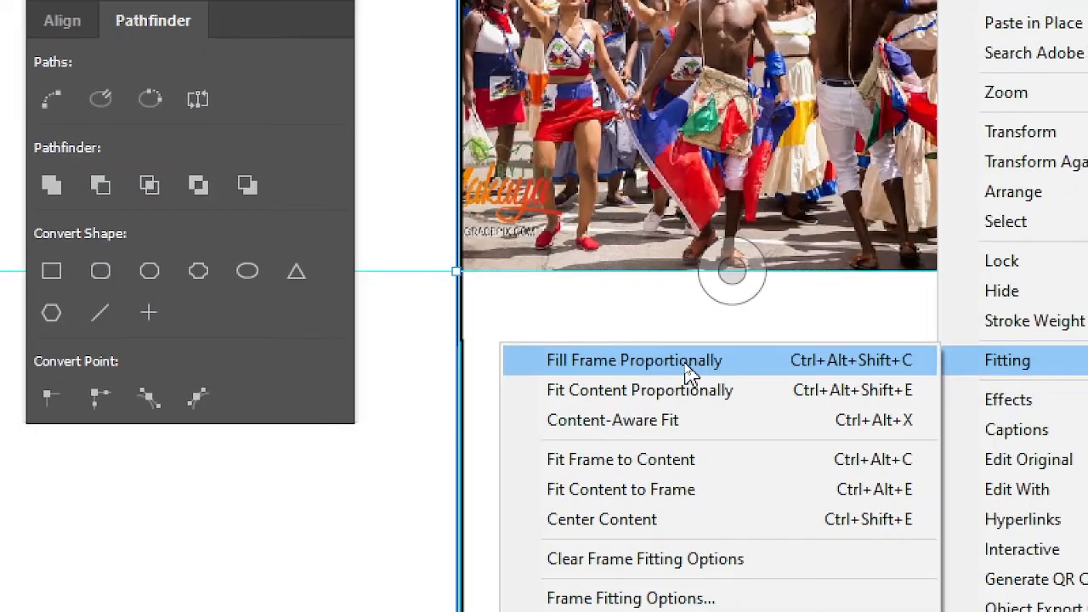
click(695, 391)
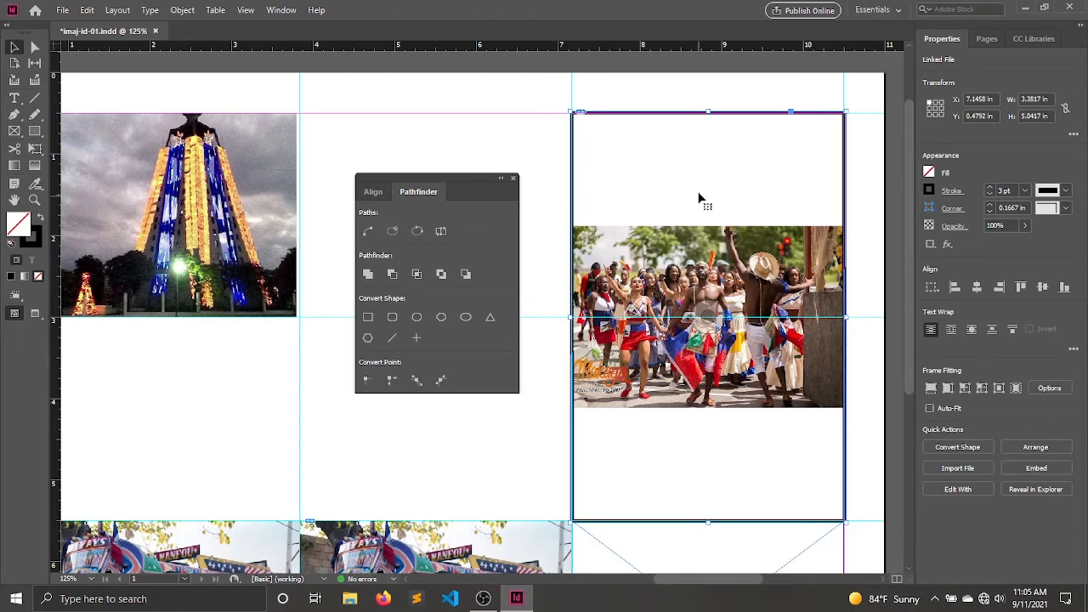
- Enlarge the crowd photo inside the combined frame to about 9.91 by 6.61 in so it fills the frame
click(710, 312)
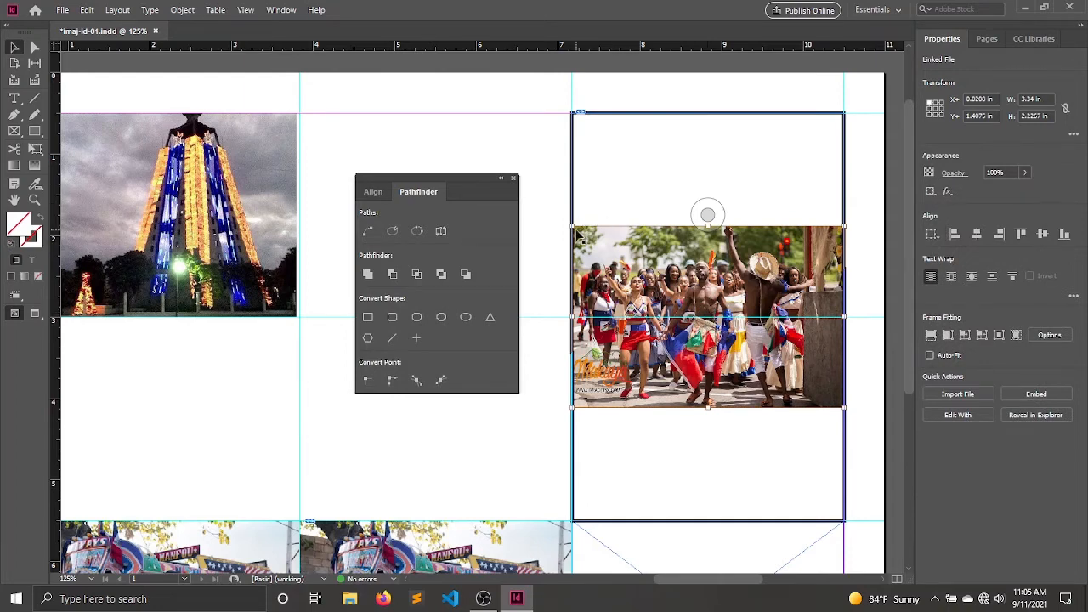
drag(568, 225, 498, 107)
drag(840, 409, 903, 476)
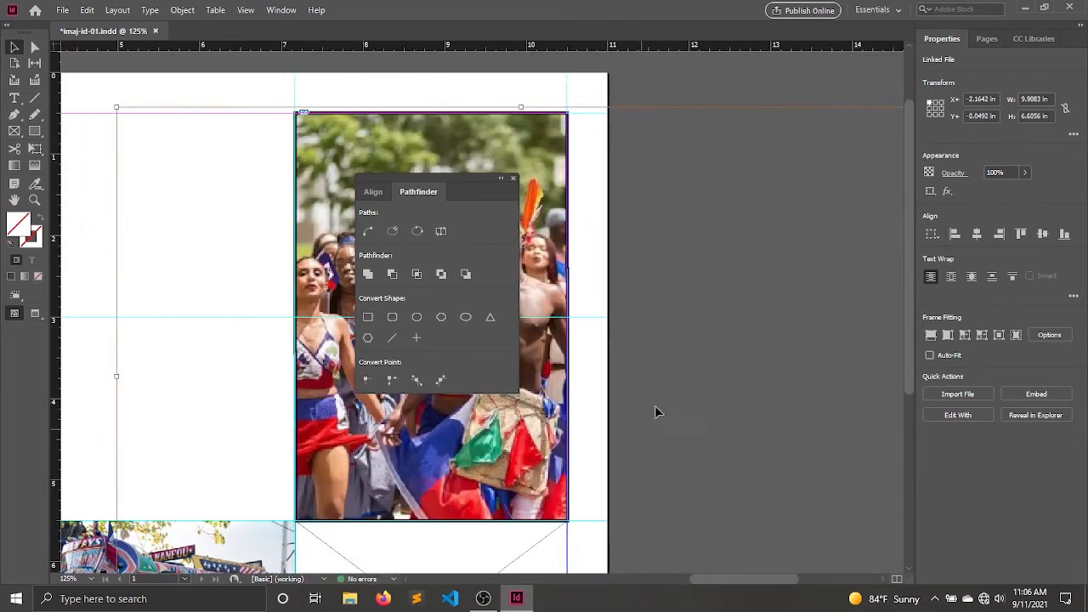
- Enlarge the crowd photo to about 12.09 by 8.06 in and shift it within the frame to center the drummer
drag(586, 343, 832, 316)
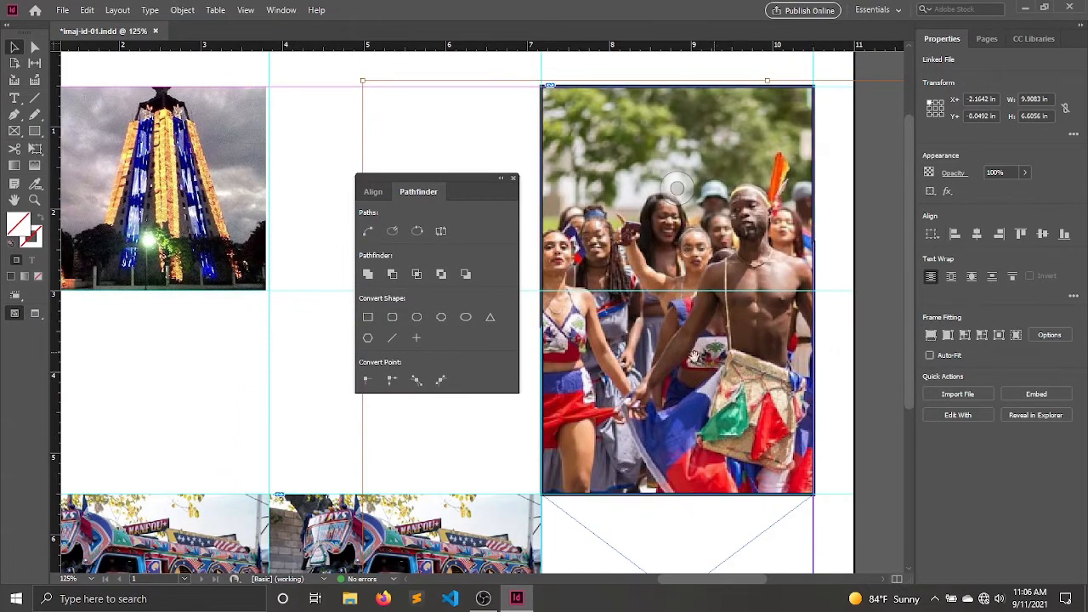
scroll(713, 306, down, 5)
scroll(713, 306, up, 3)
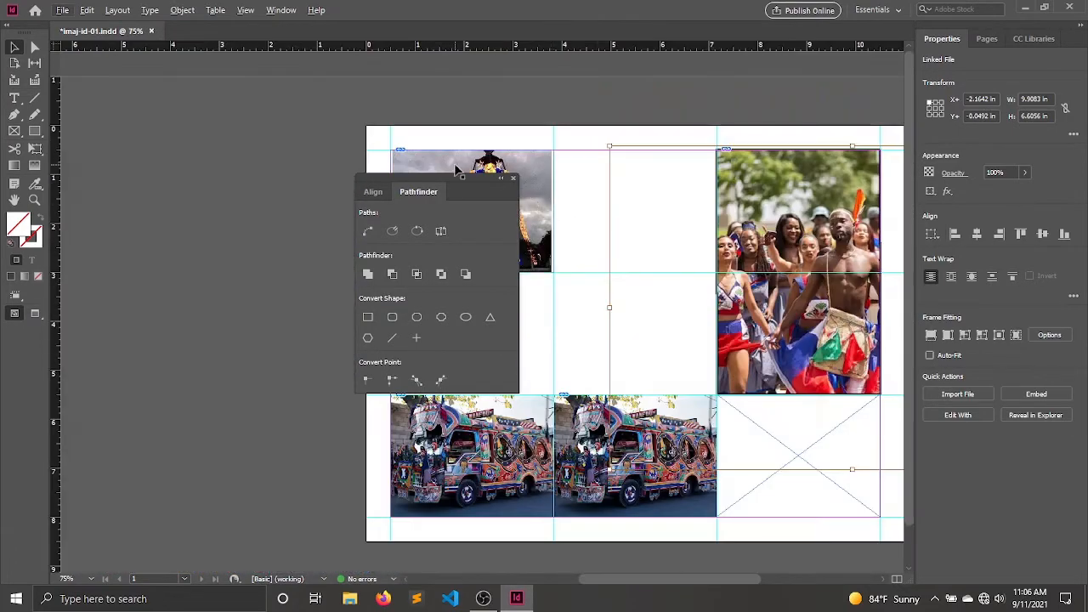
drag(459, 179, 290, 120)
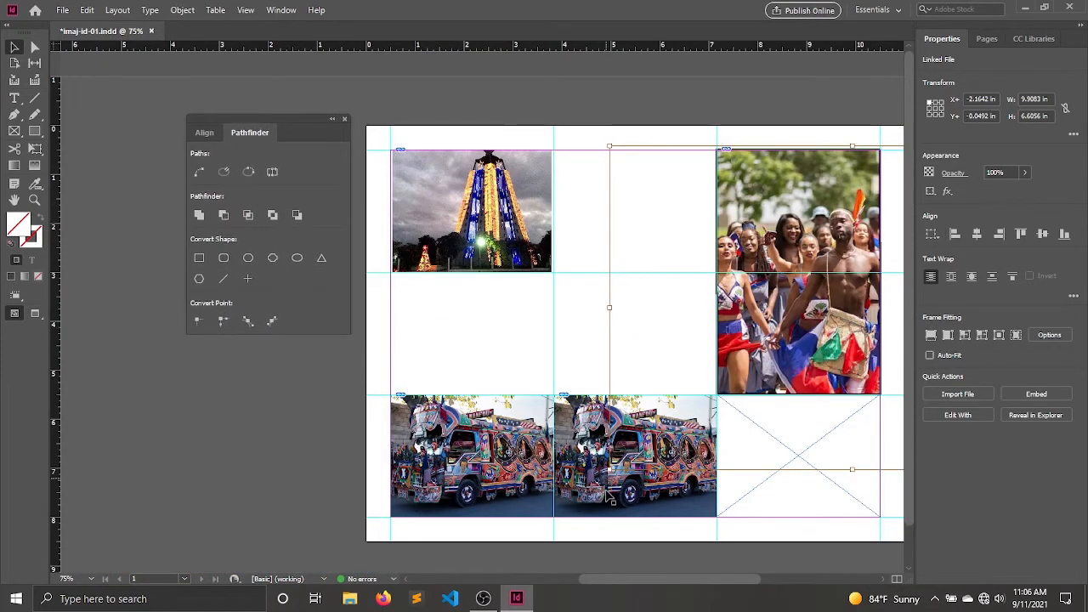
drag(609, 469, 553, 508)
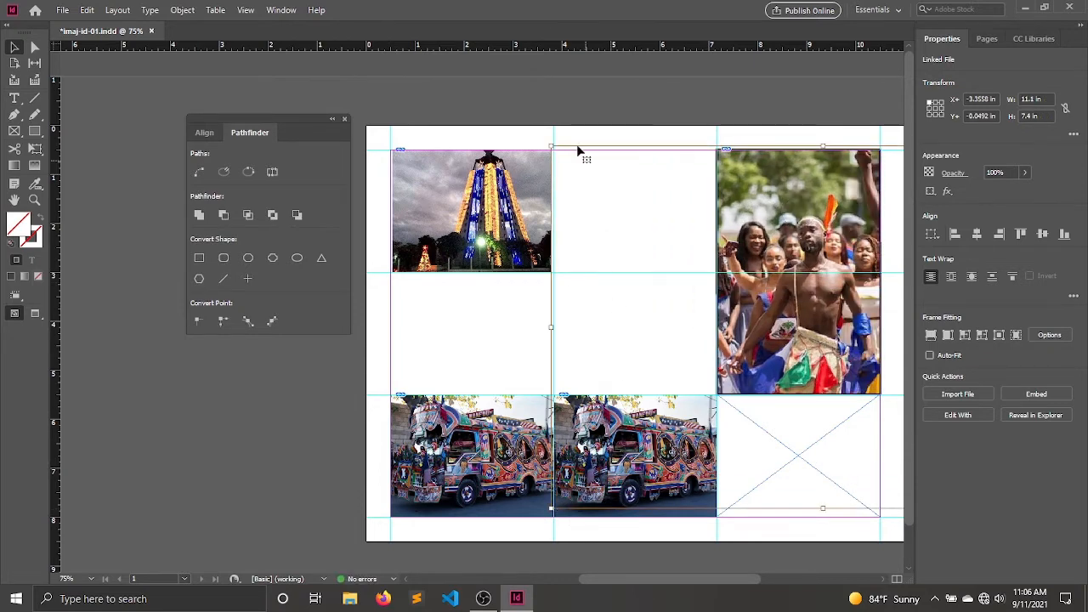
drag(551, 147, 502, 114)
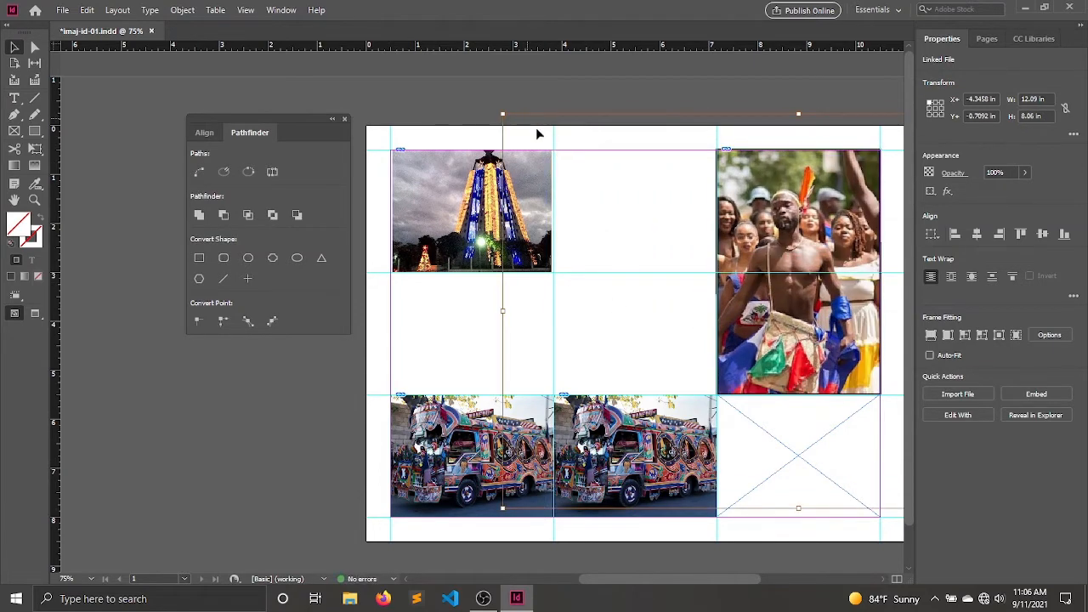
drag(793, 310, 643, 298)
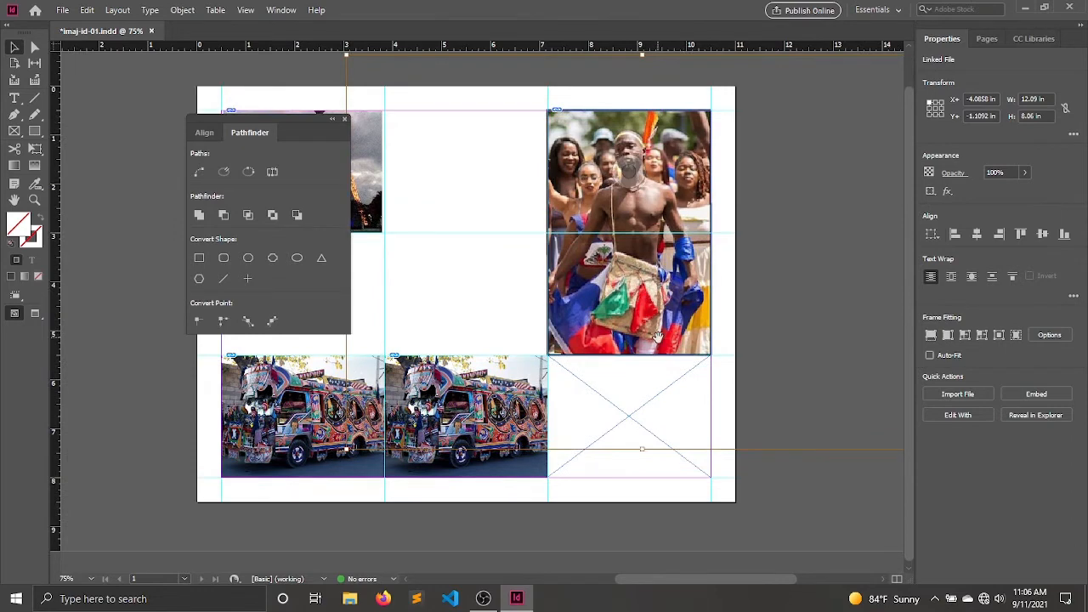
click(658, 338)
- Scale the crowd photo inside the combined frame up to about 12.46 by 8.31 in
drag(745, 272, 520, 268)
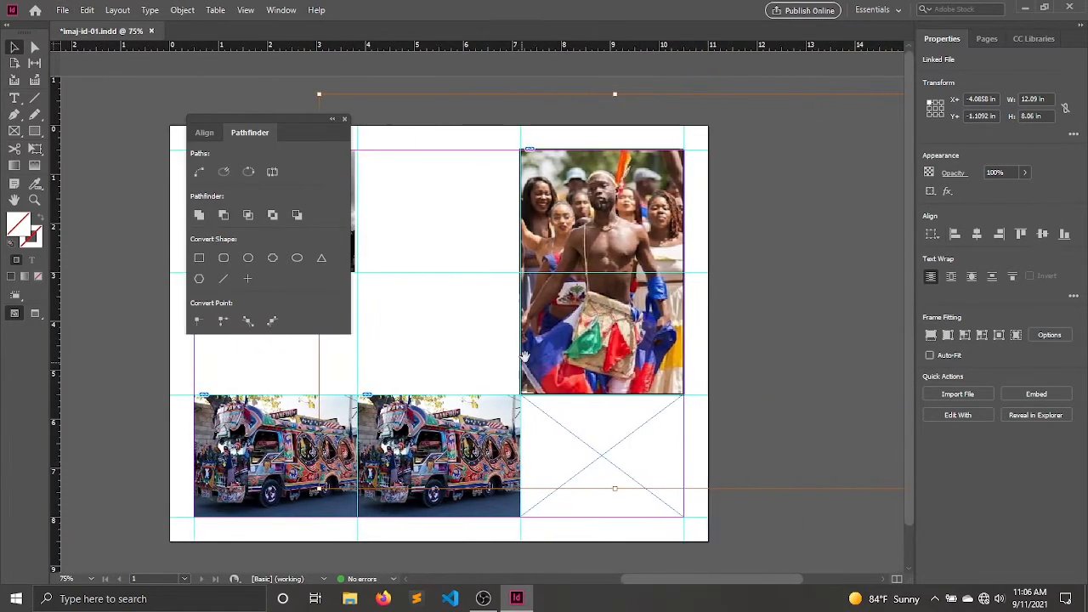
drag(816, 204, 648, 269)
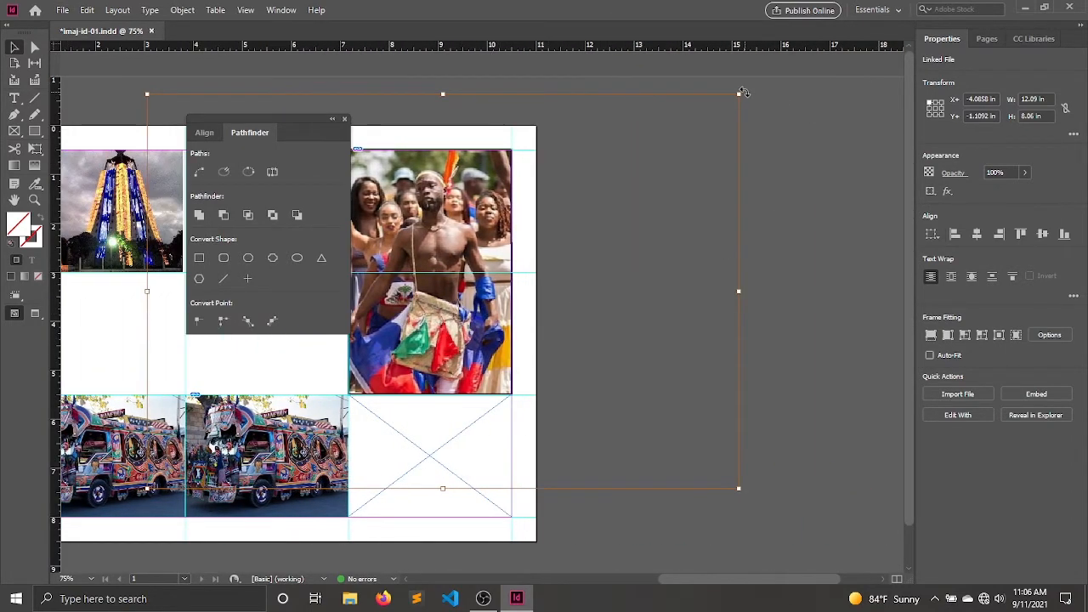
drag(740, 94, 758, 84)
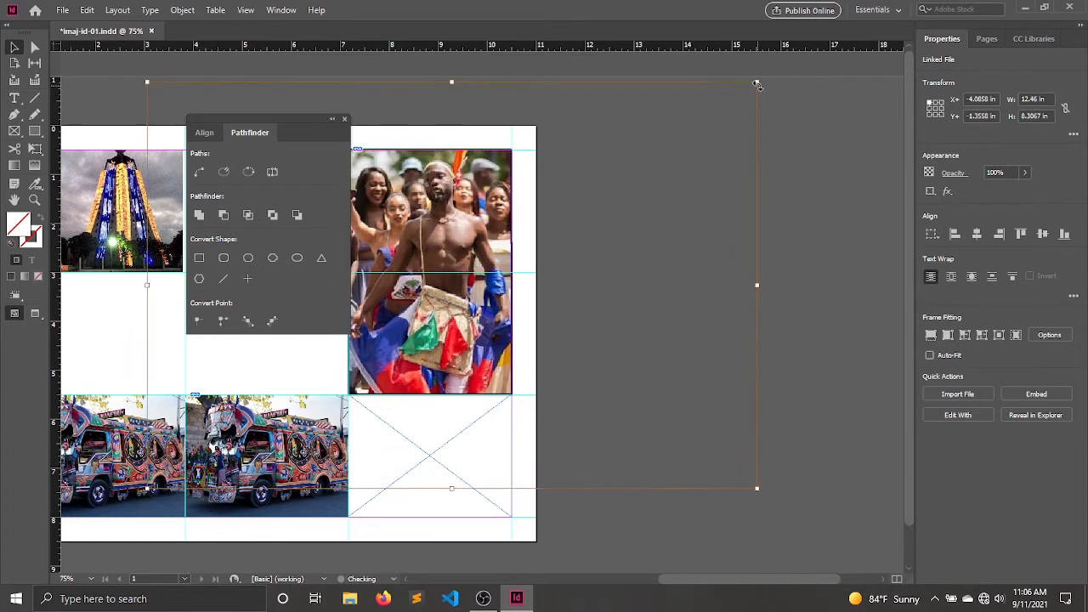
click(521, 229)
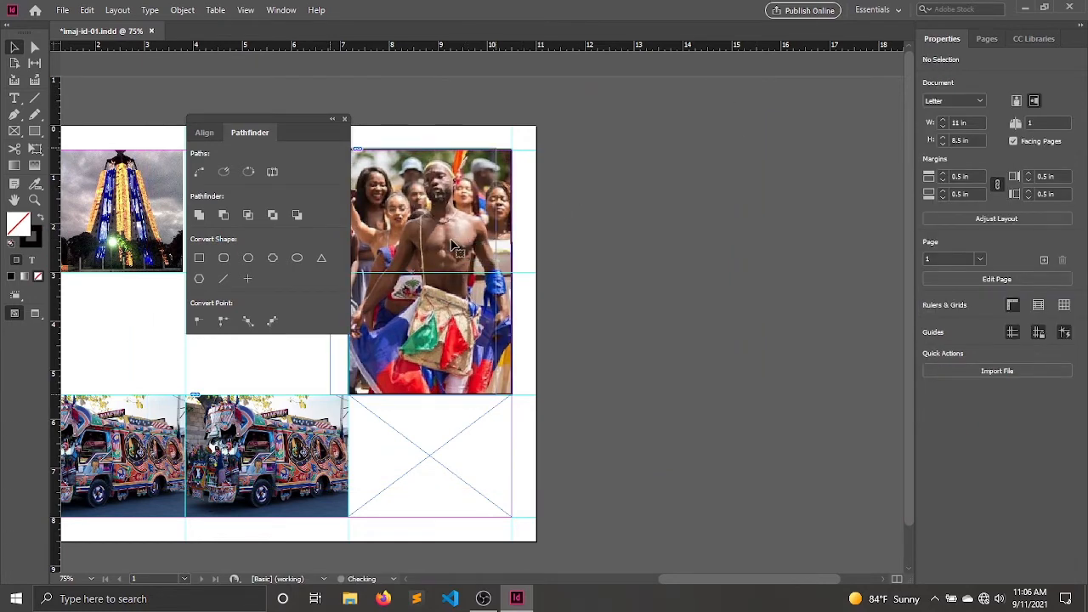
drag(468, 242, 450, 242)
key(ctrl+z)
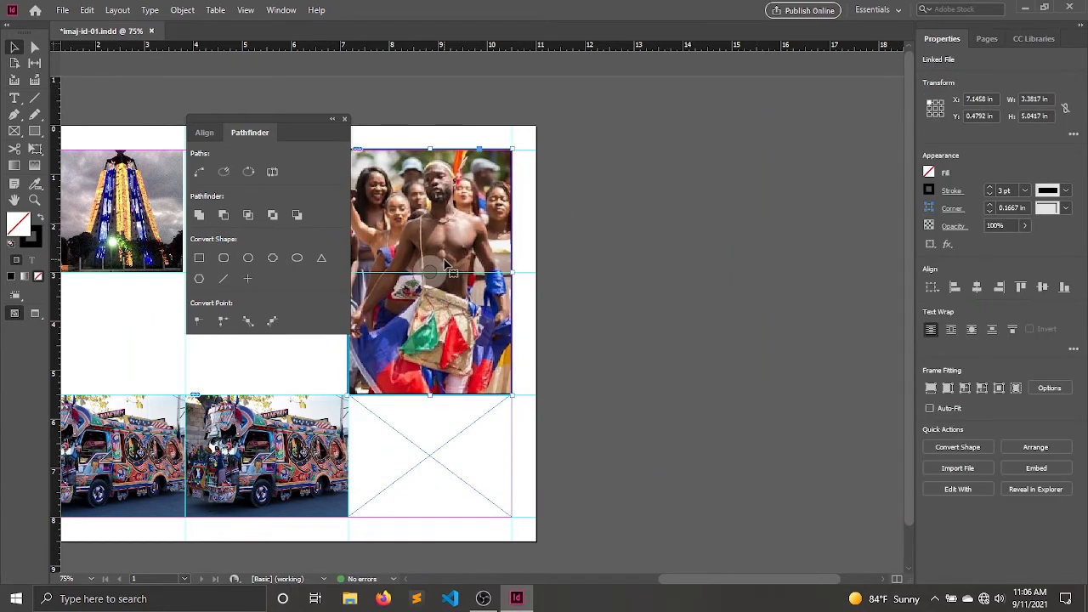
- Nudge the crowd photo left inside the combined frame to an X offset of about -4.24 in
click(428, 272)
key(Left)
key(Left)
key(Left)
key(Left)
key(Left)
key(Left)
key(Left)
key(Left)
key(Left)
key(Left)
key(Left)
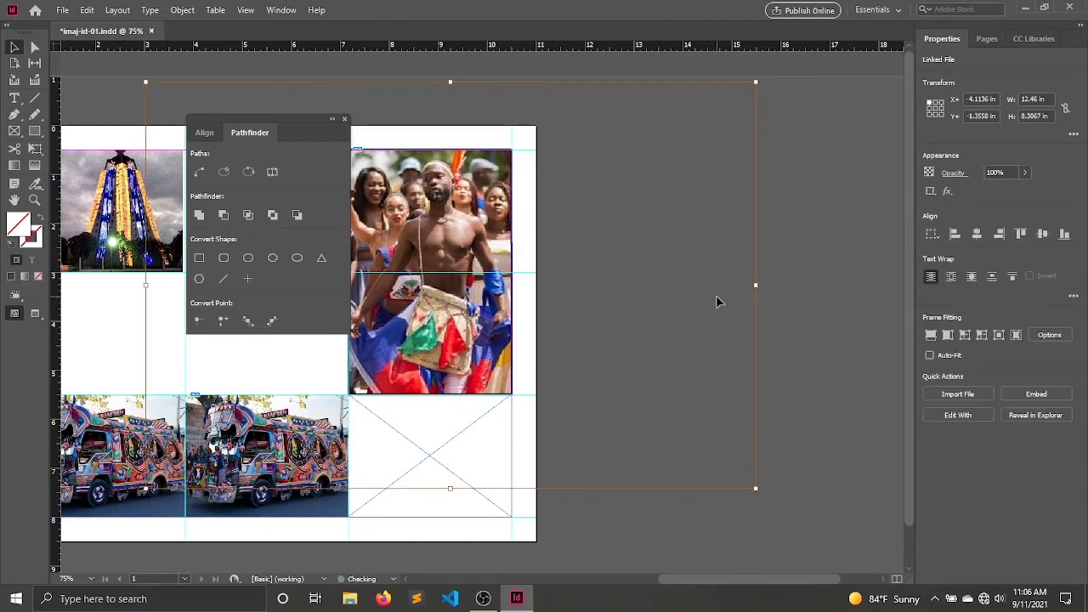
drag(544, 331, 725, 289)
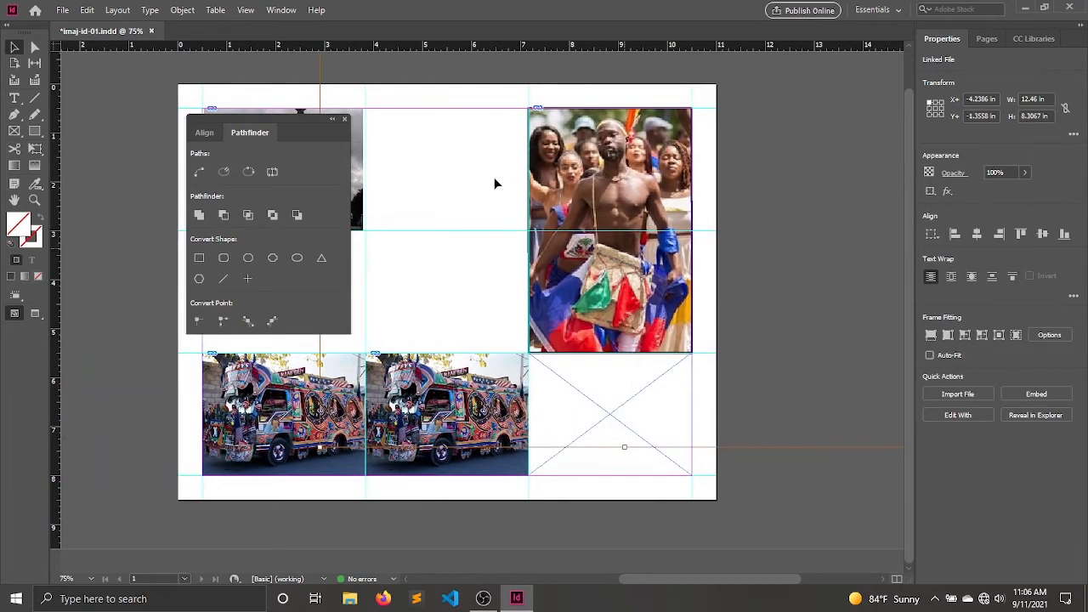
- Move the Pathfinder panel clear of the page and briefly preview the layout without guides and frame edges
click(98, 75)
drag(254, 126, 60, 174)
key(w)
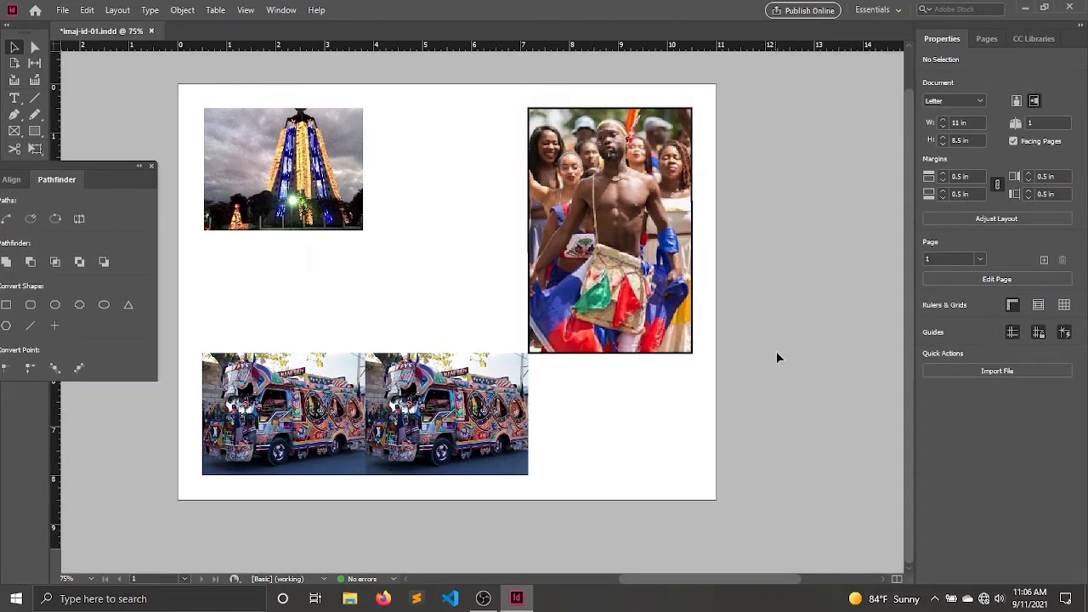
drag(712, 357, 814, 343)
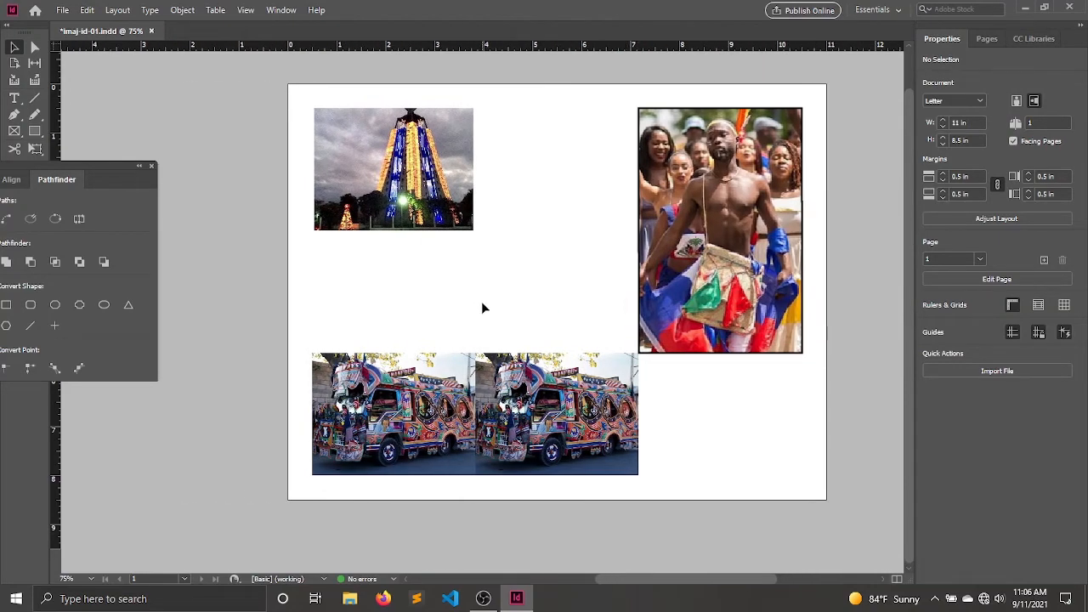
key(w)
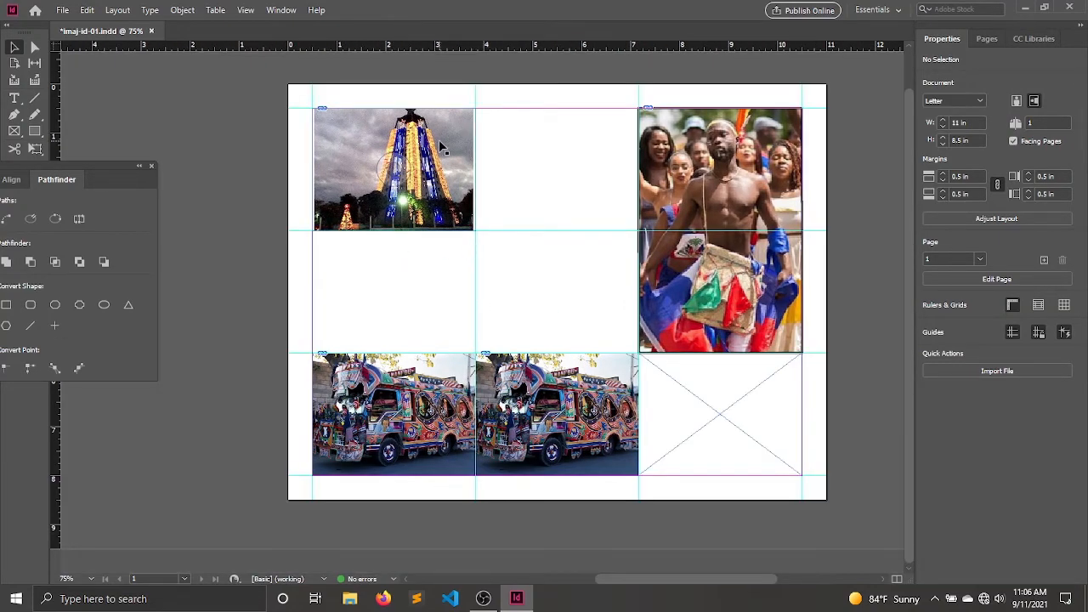
- Duplicate the tower image into the top-middle cell, and copy both tower images into the two cells directly below
alt+drag(440, 148, 603, 157)
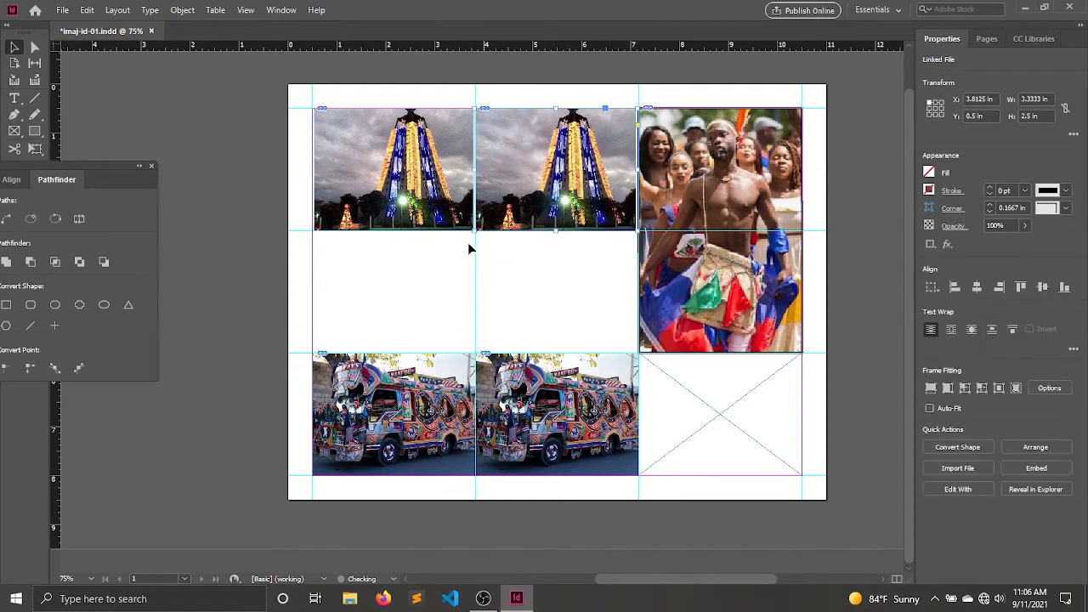
drag(395, 264, 537, 332)
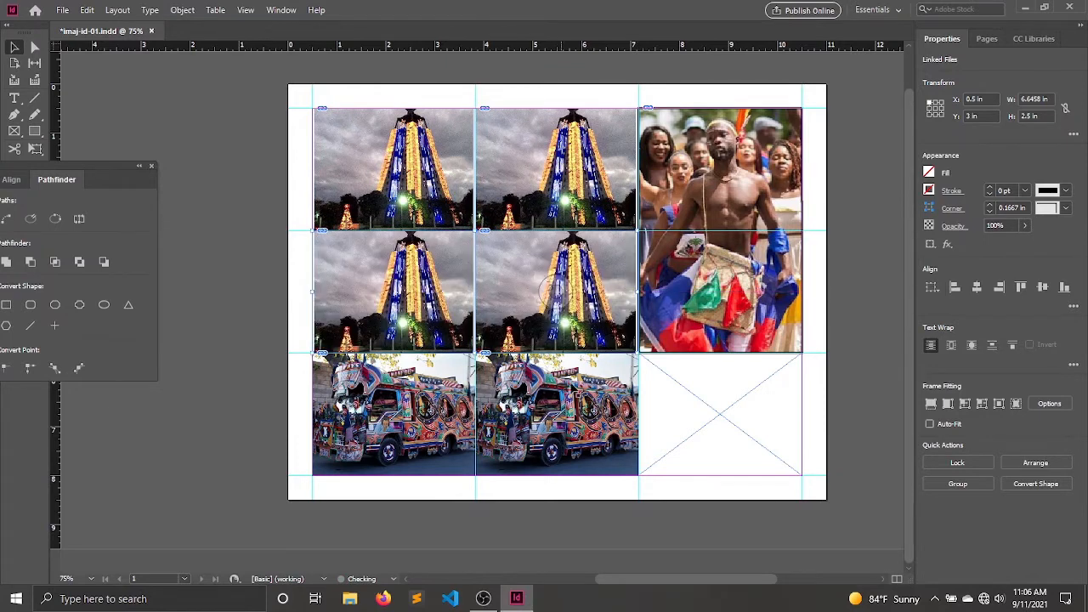
click(612, 423)
alt+drag(628, 418, 822, 419)
key(Delete)
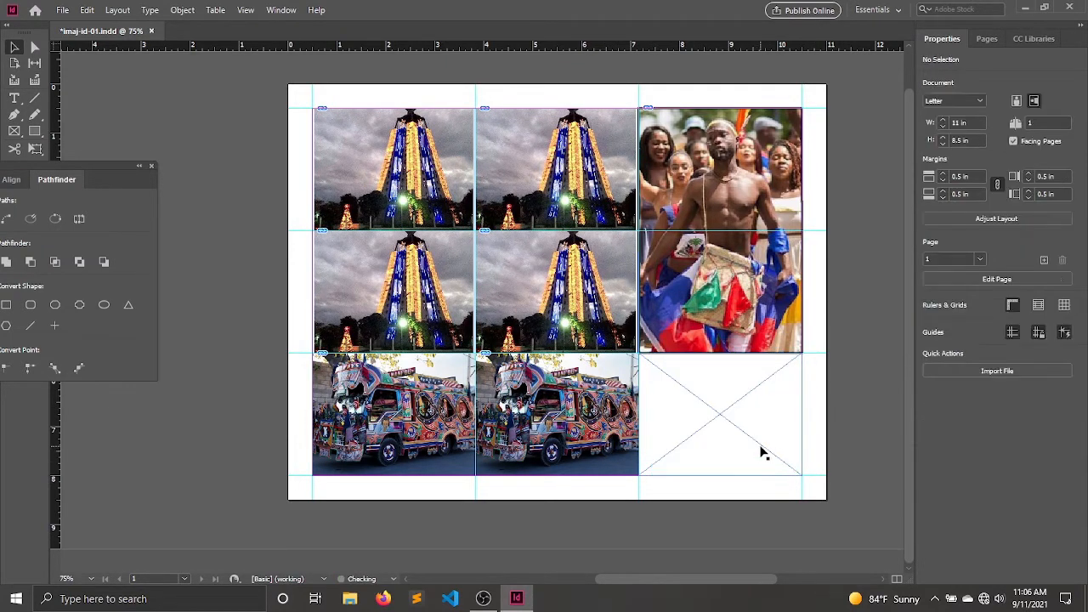
- Place img3.jpg in the empty frame in the bottom-right grid cell
click(759, 444)
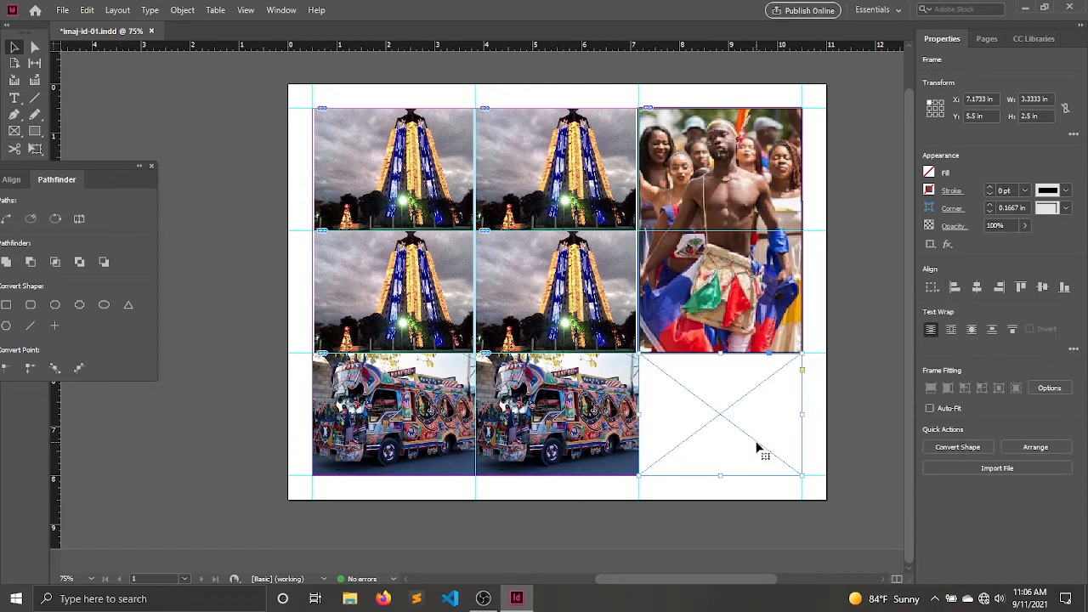
key(ctrl+d)
click(649, 179)
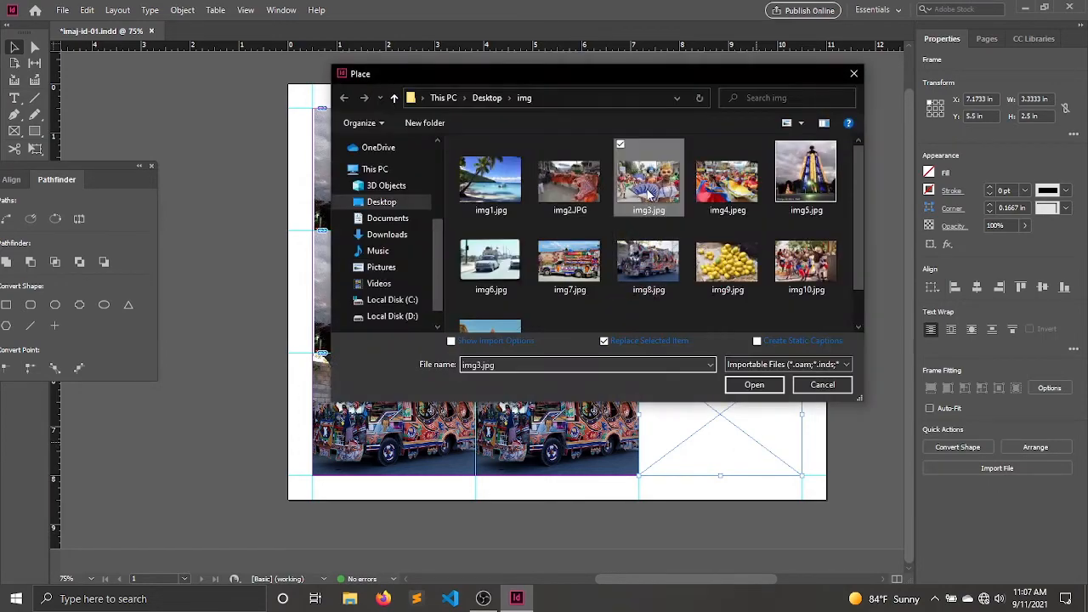
click(749, 385)
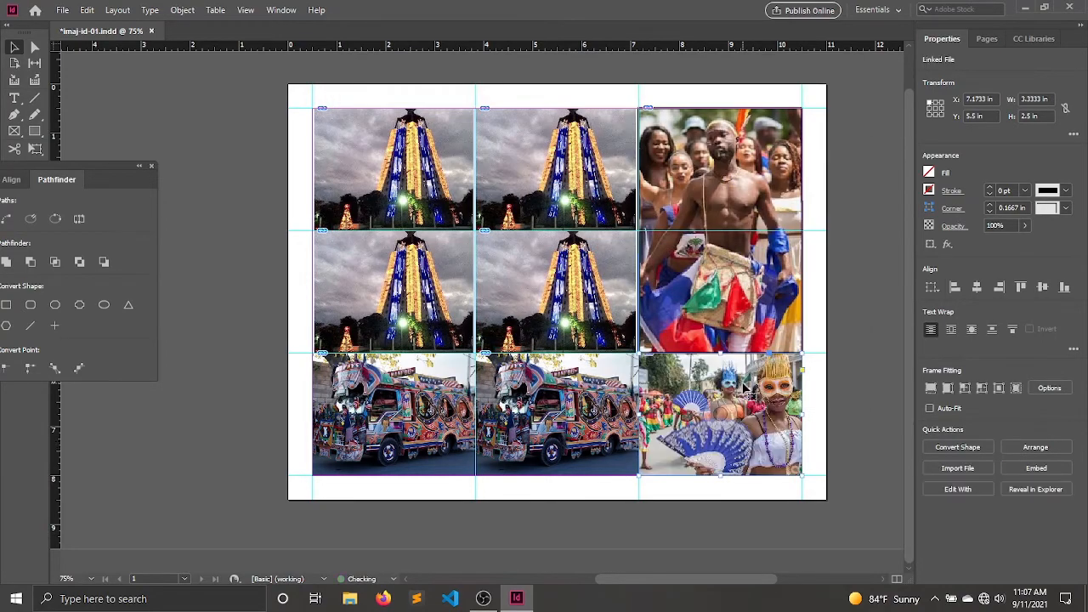
- Replace the tower image in the middle-left cell with img6.jpg and apply Fill Frame Proportionally
click(424, 286)
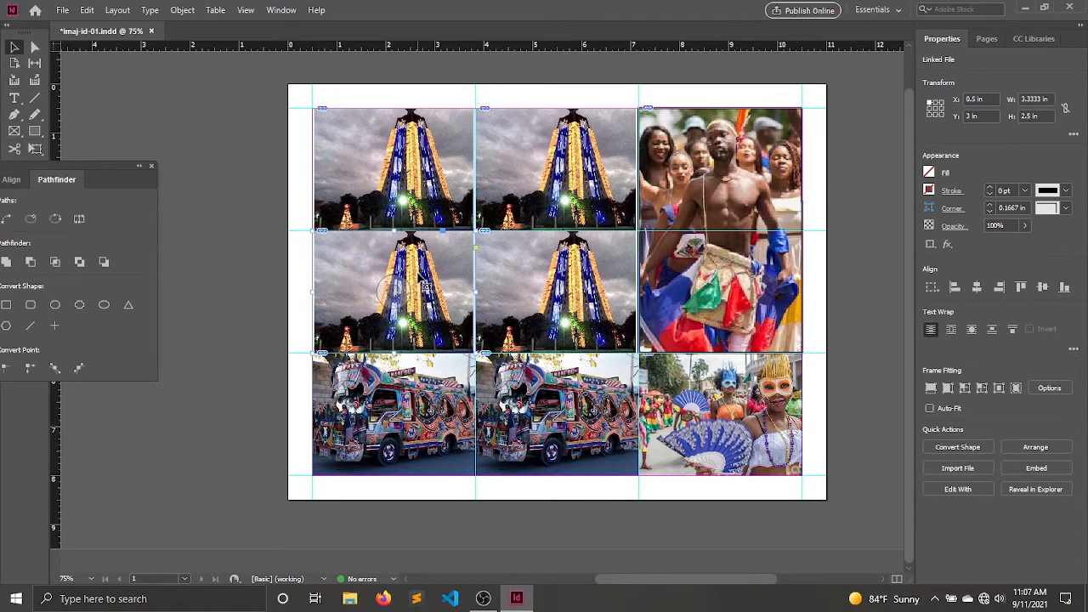
key(ctrl+d)
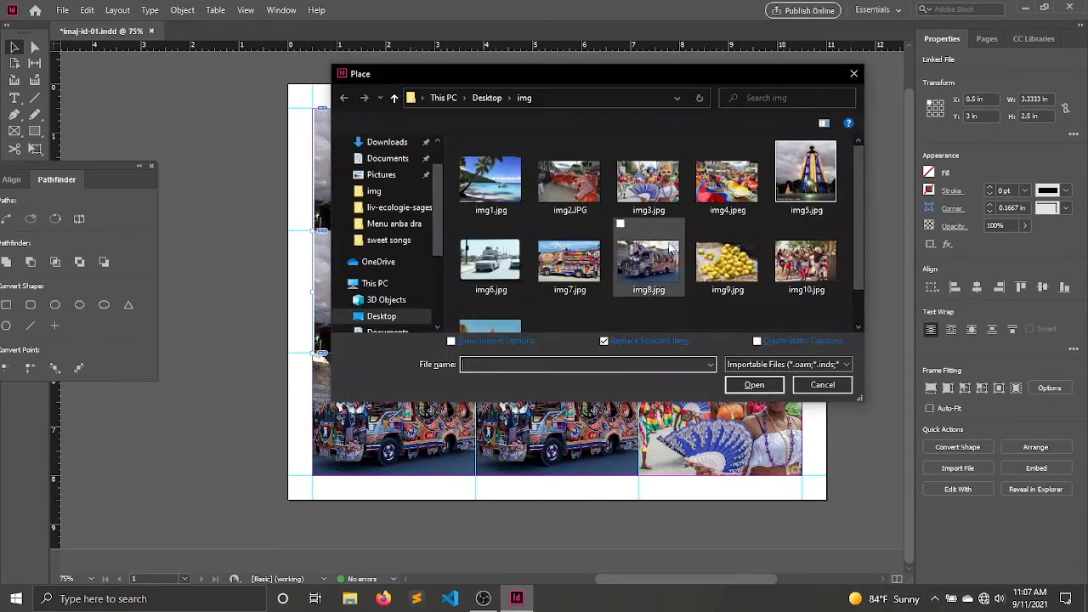
click(491, 260)
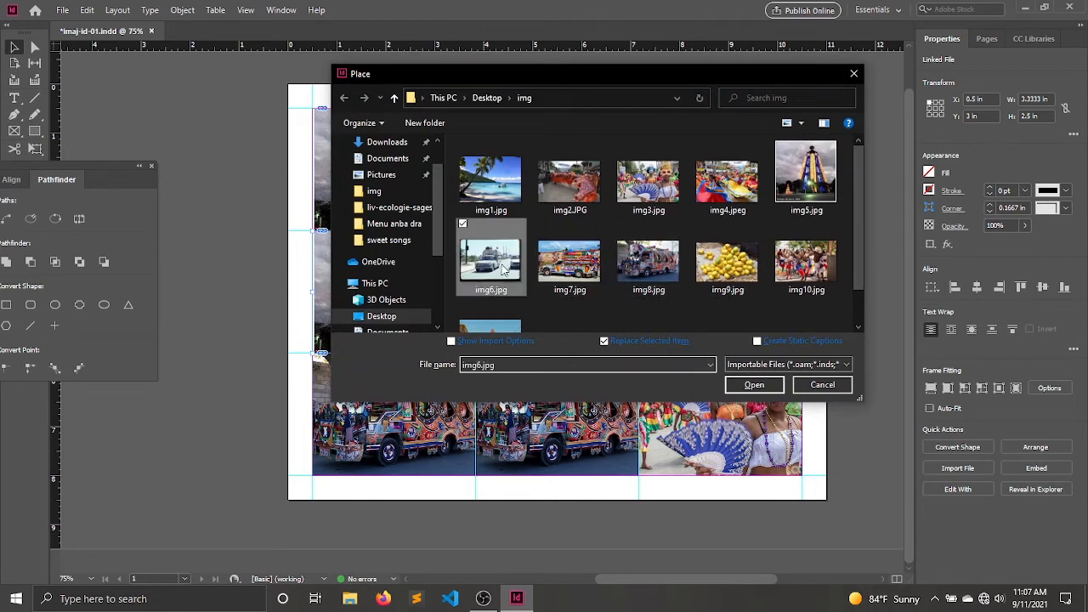
click(753, 385)
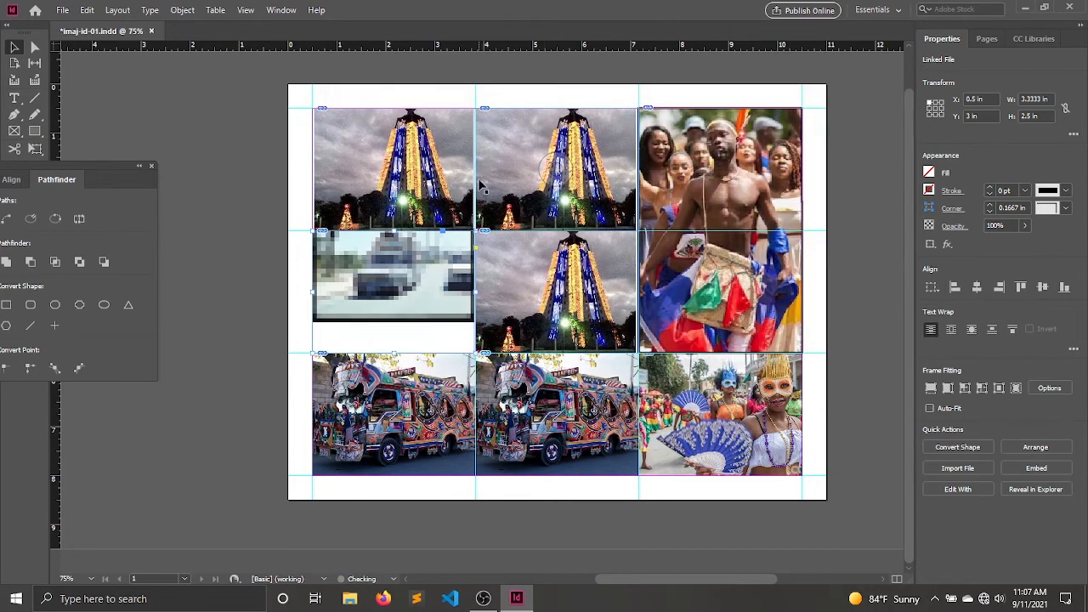
right_click(345, 289)
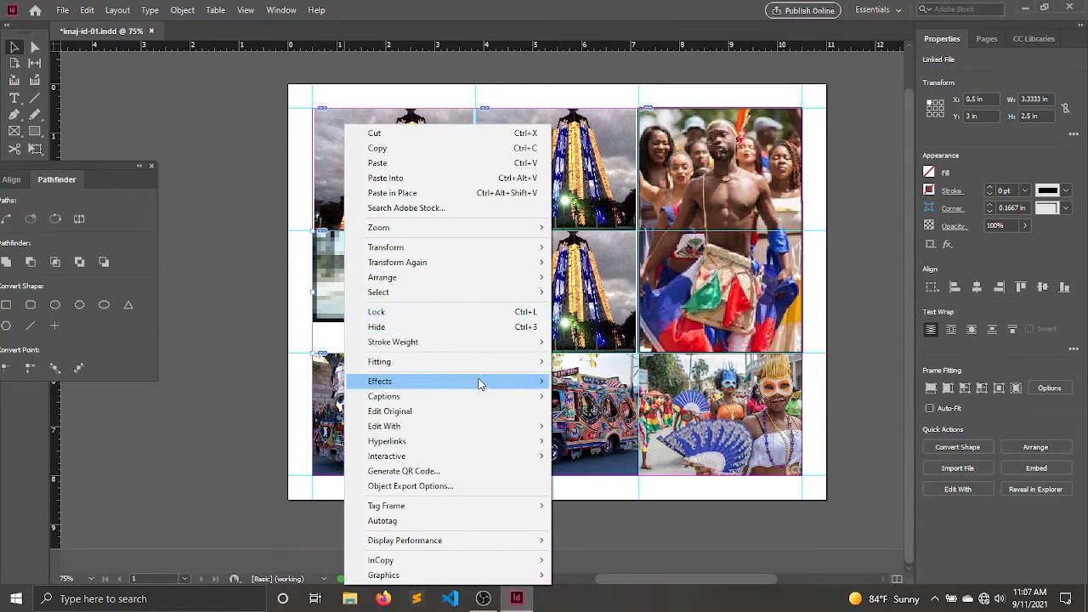
mouse_move(494, 371)
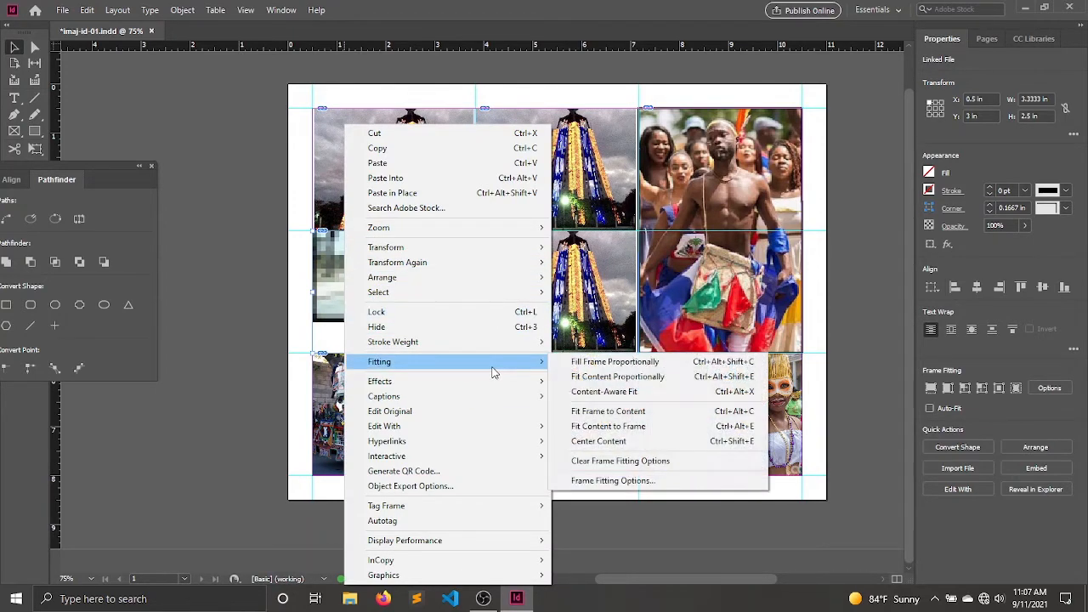
click(595, 363)
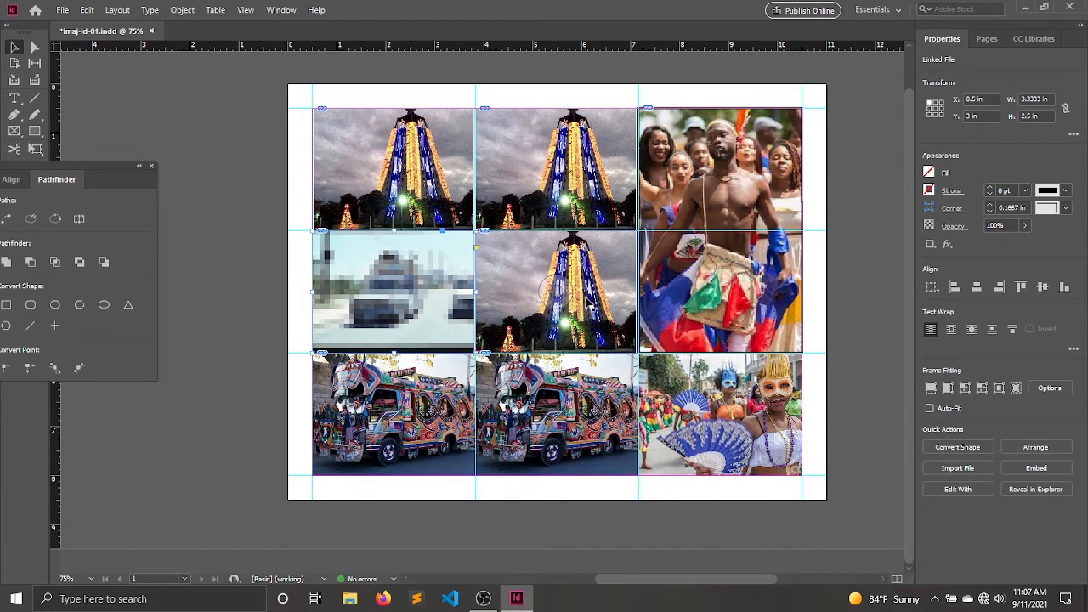
- Replace the tower image in the center cell with img9.jpg and apply Fill Frame Proportionally
click(593, 310)
key(ctrl+d)
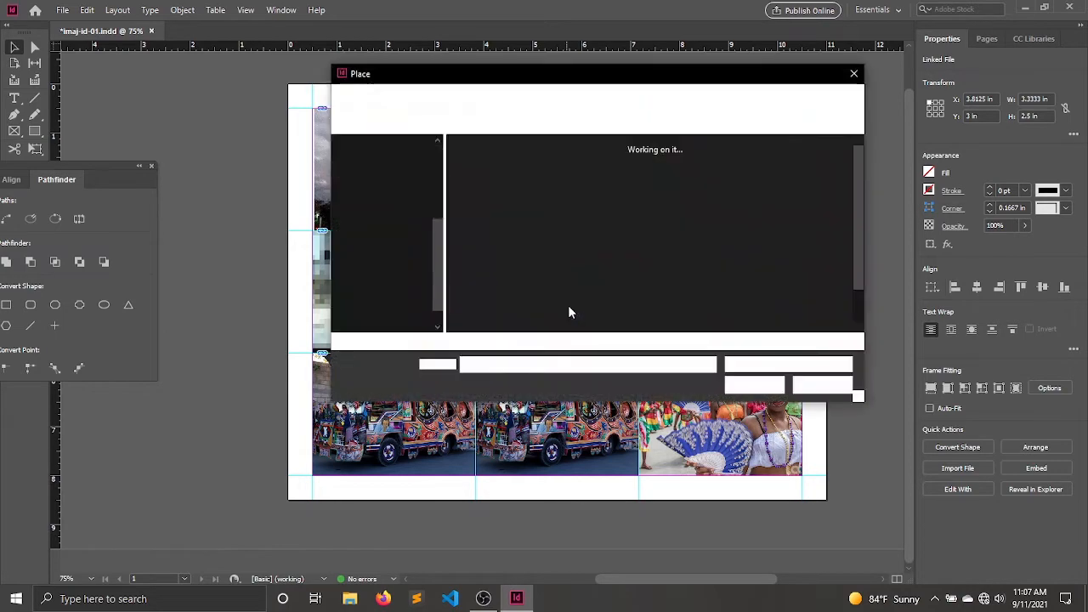
double_click(712, 269)
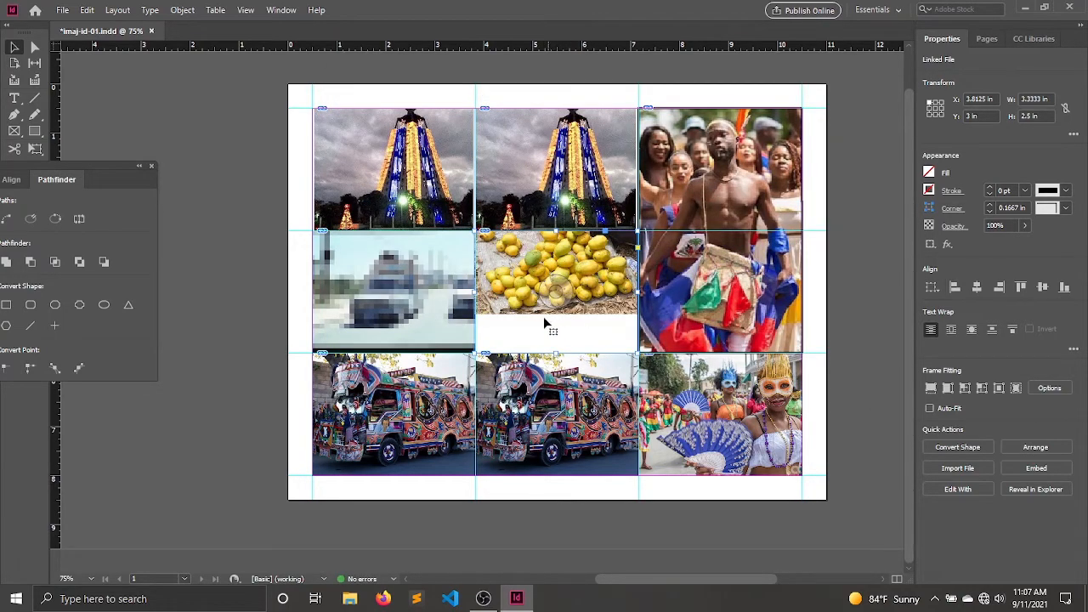
right_click(545, 324)
mouse_move(716, 361)
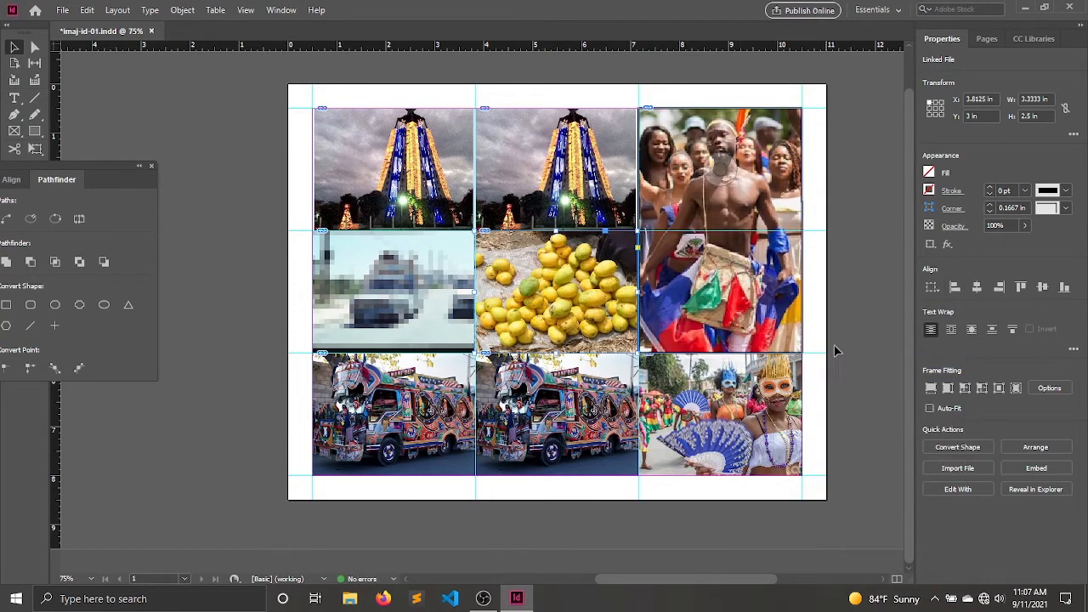
- Replace the bus image in the bottom-left cell with img2.JPG
click(387, 421)
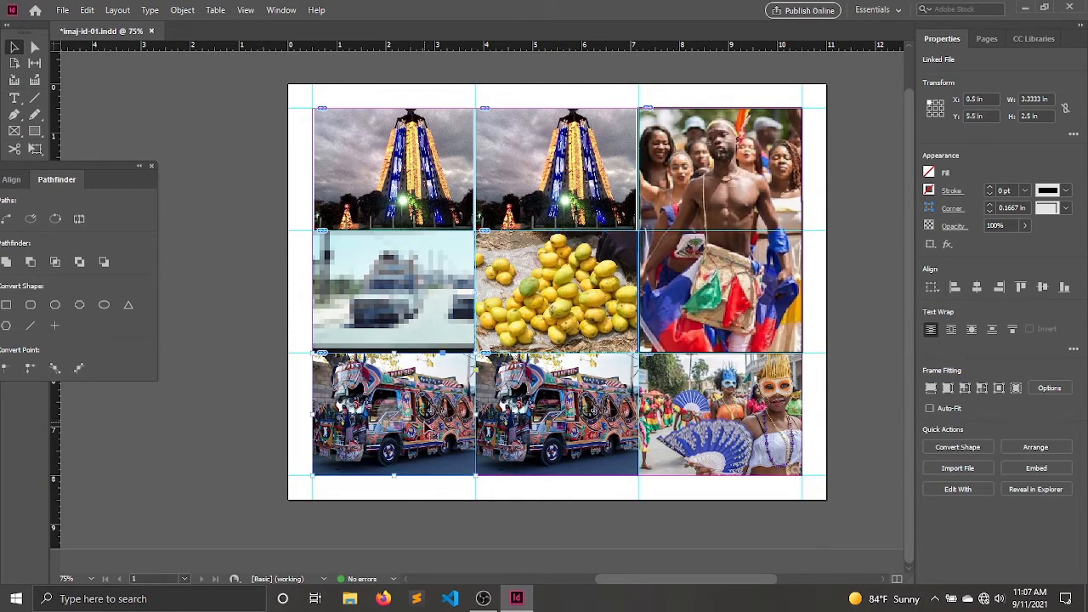
key(ctrl+d)
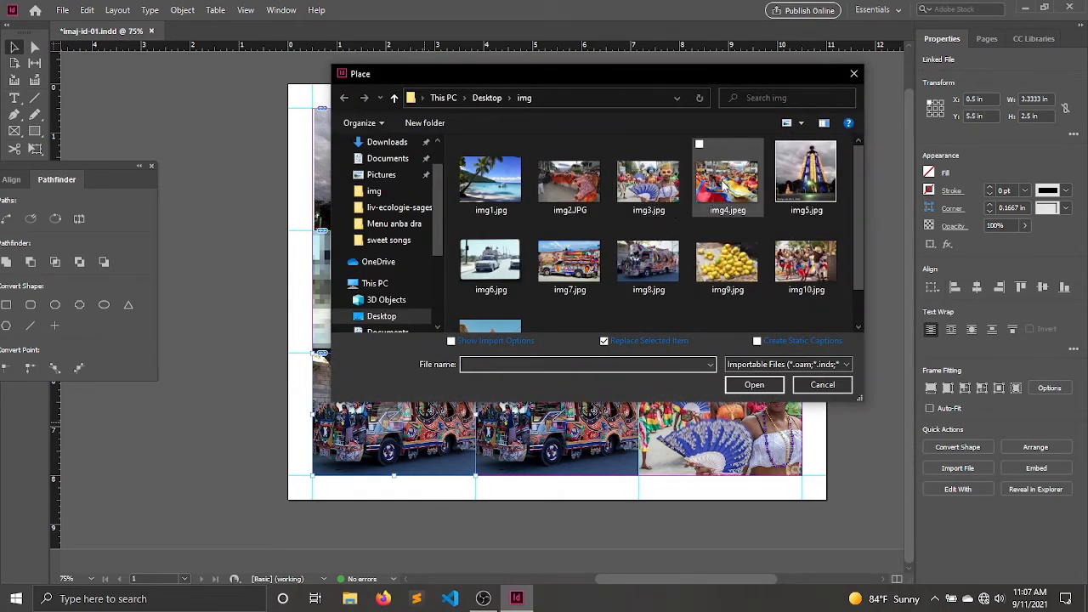
double_click(569, 182)
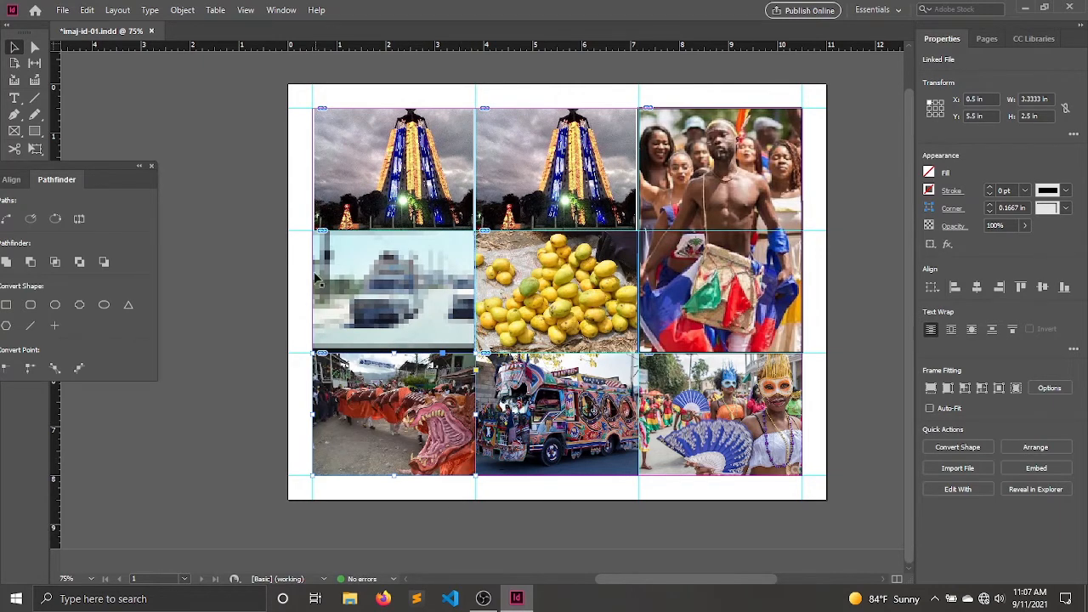
- Replace the tower image in the top-left cell with img1.jpg, apply Fill Frame Proportionally, and deselect it
click(351, 197)
key(ctrl+d)
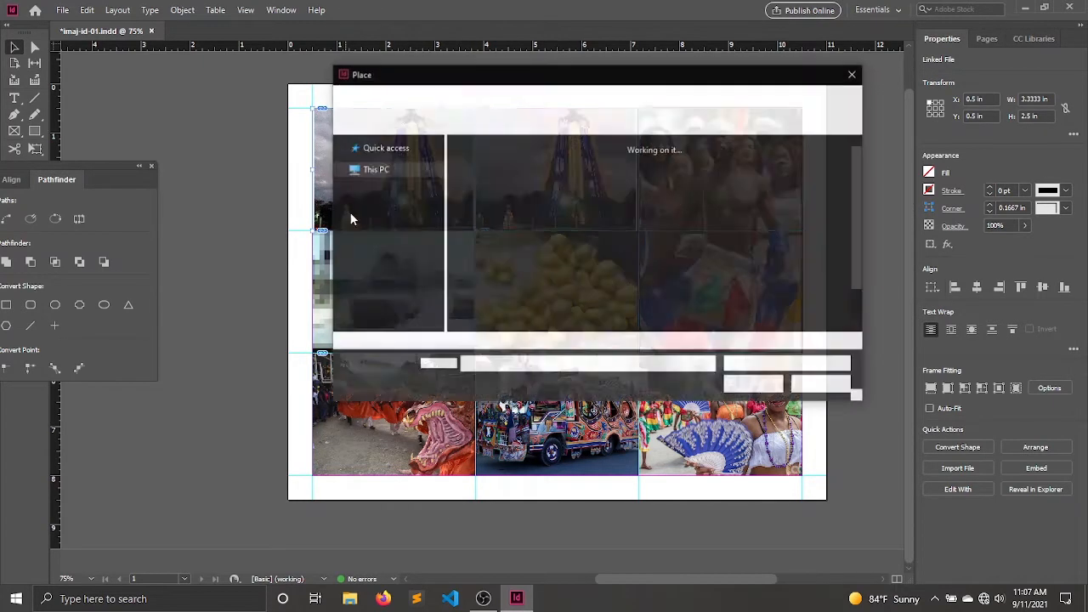
double_click(490, 181)
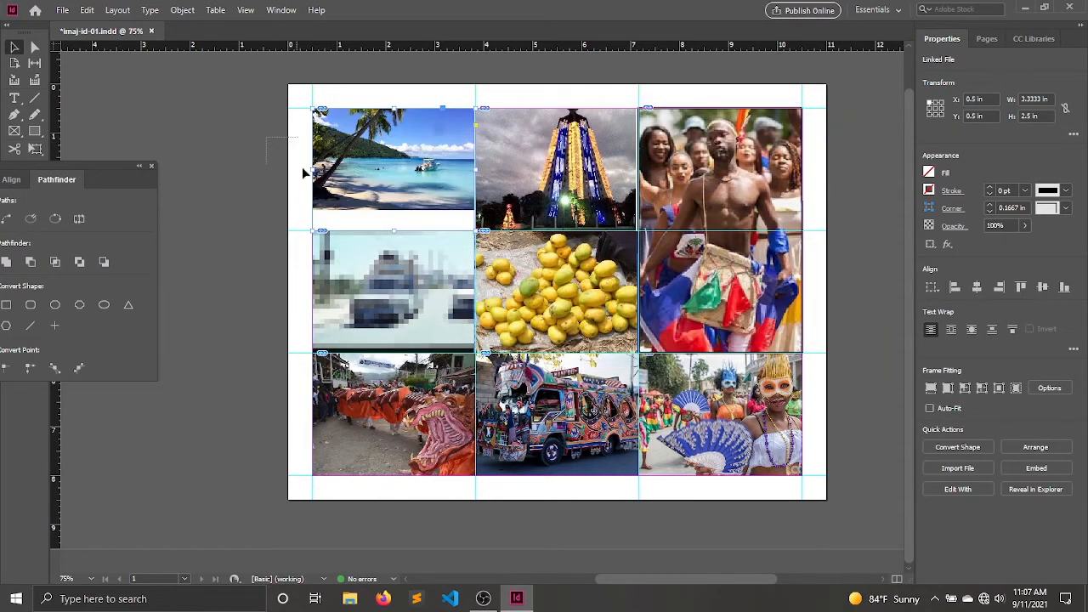
right_click(338, 124)
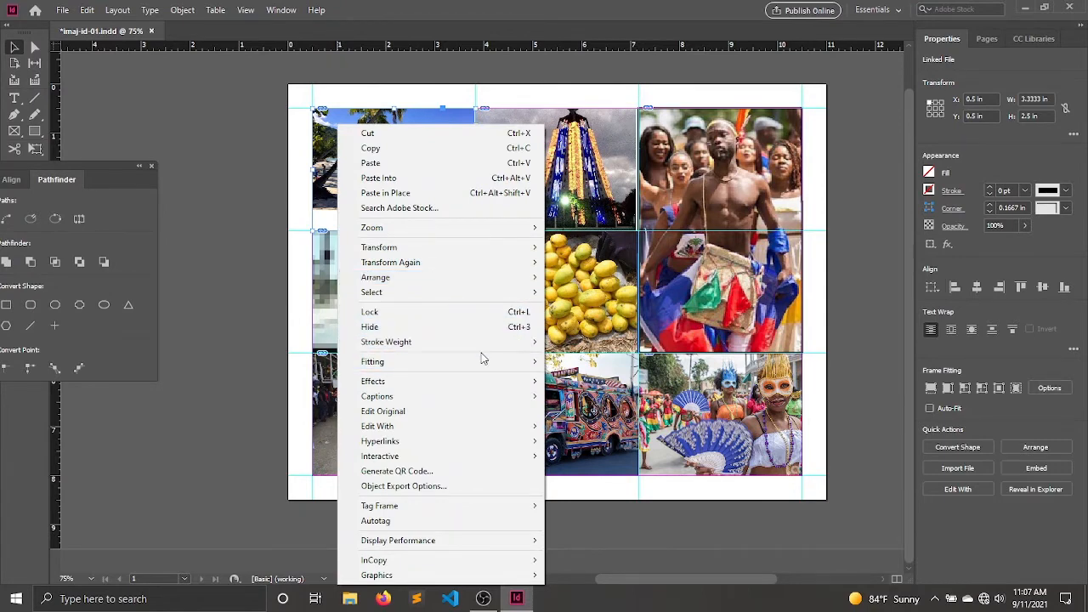
mouse_move(484, 360)
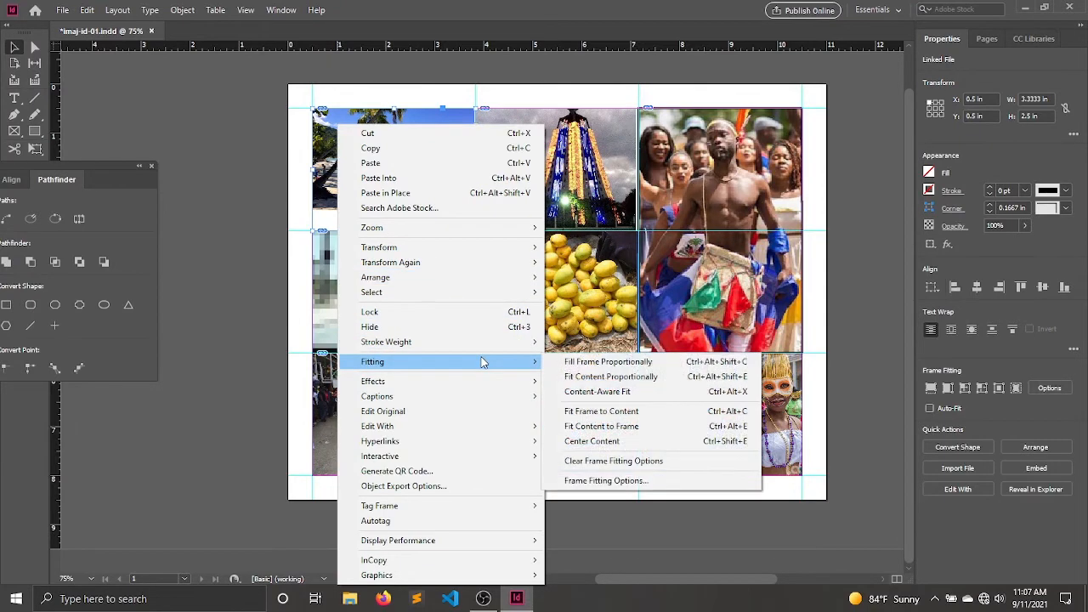
click(631, 363)
click(255, 187)
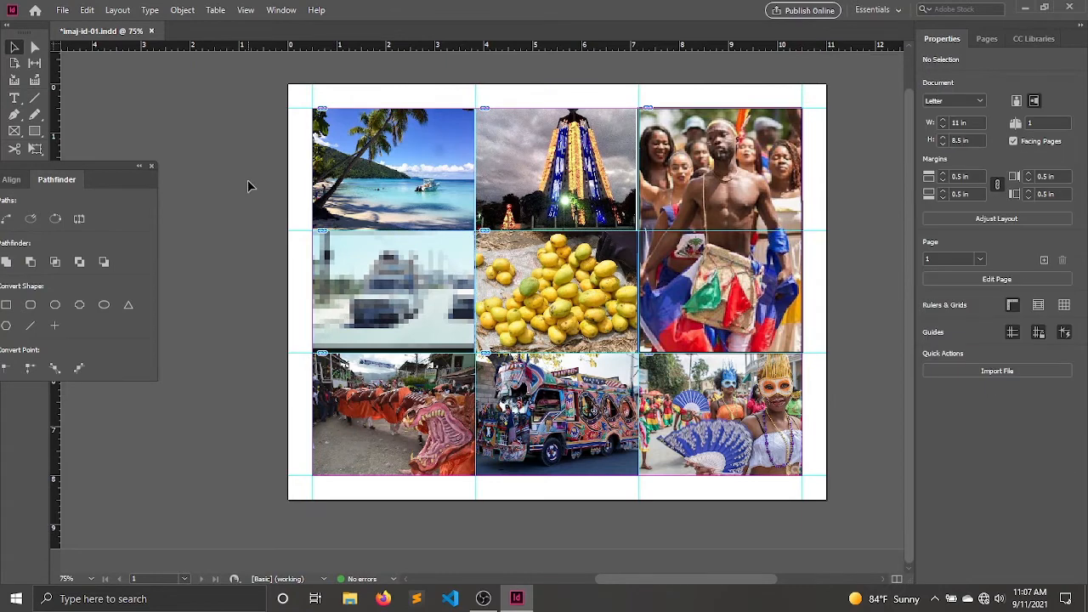
- Preview the page without guides and inspect the edges between neighbouring images up close, ending with the whole page in view
key(w)
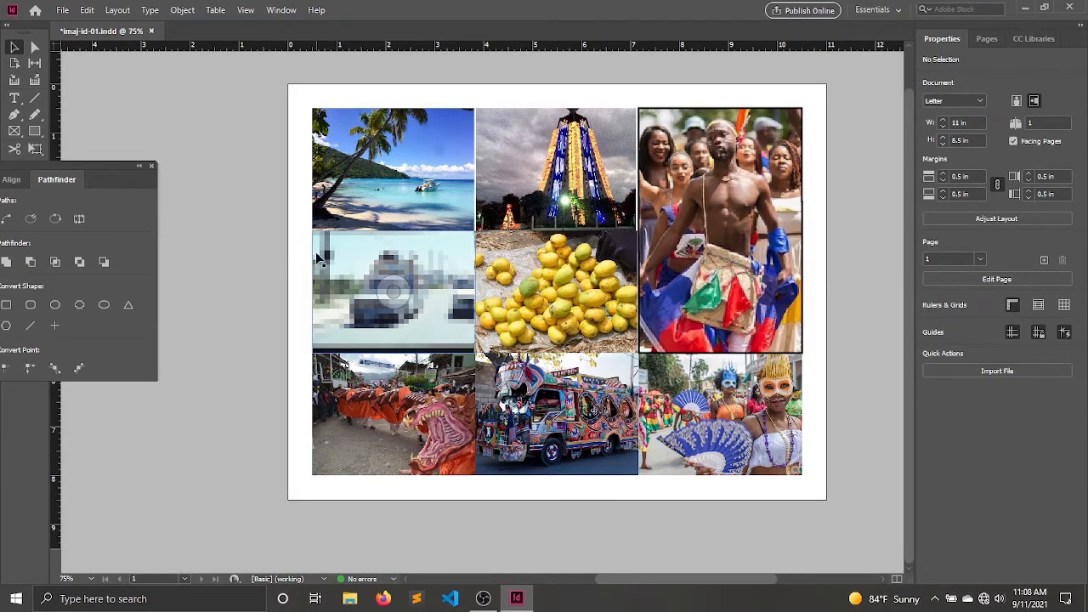
scroll(522, 233, up, 5)
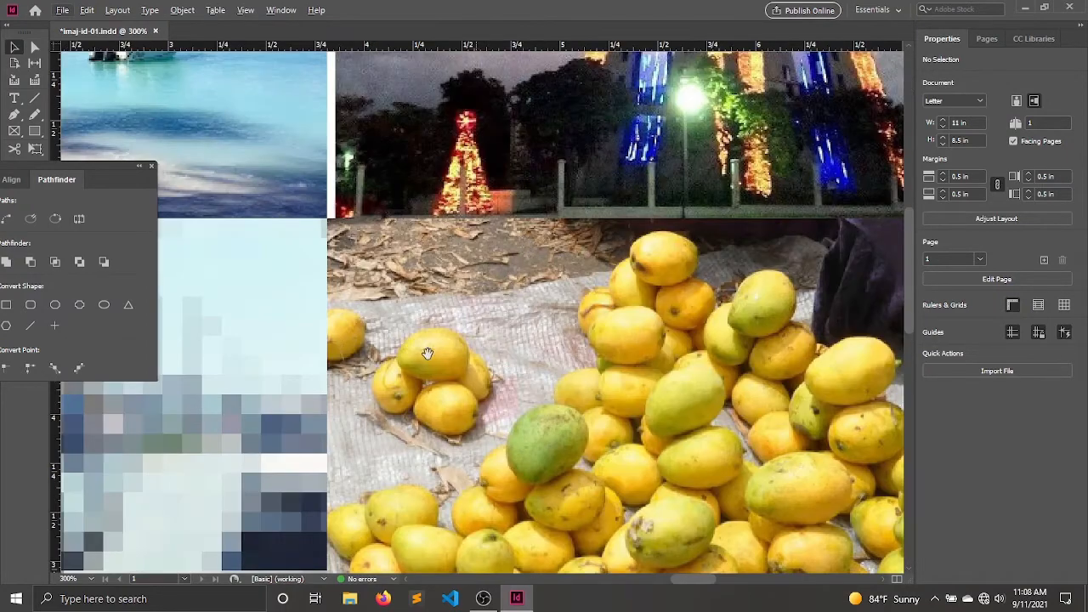
drag(428, 352, 527, 103)
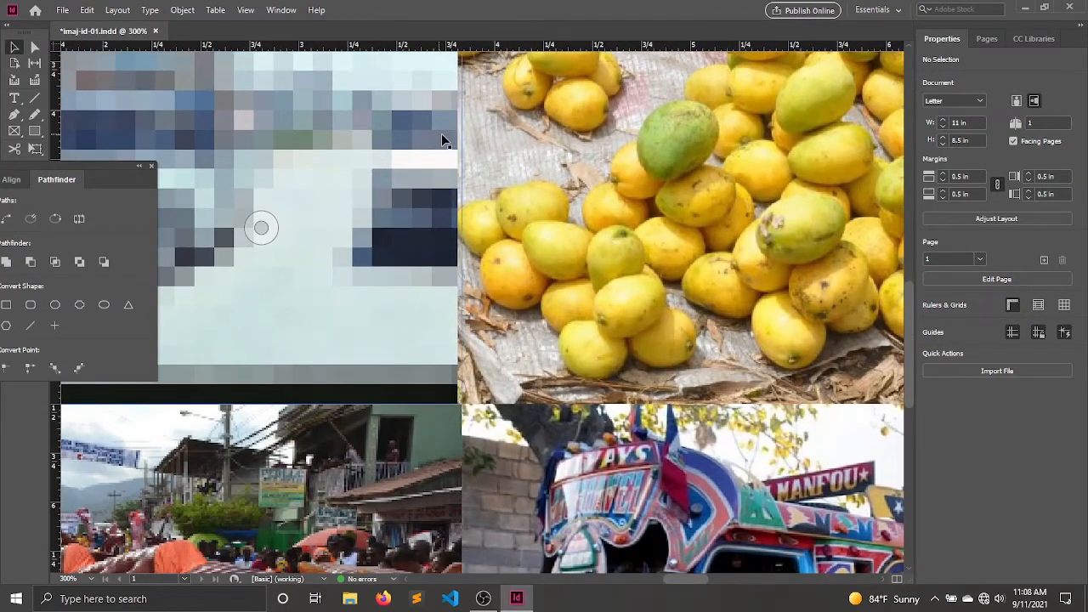
scroll(467, 170, down, 6)
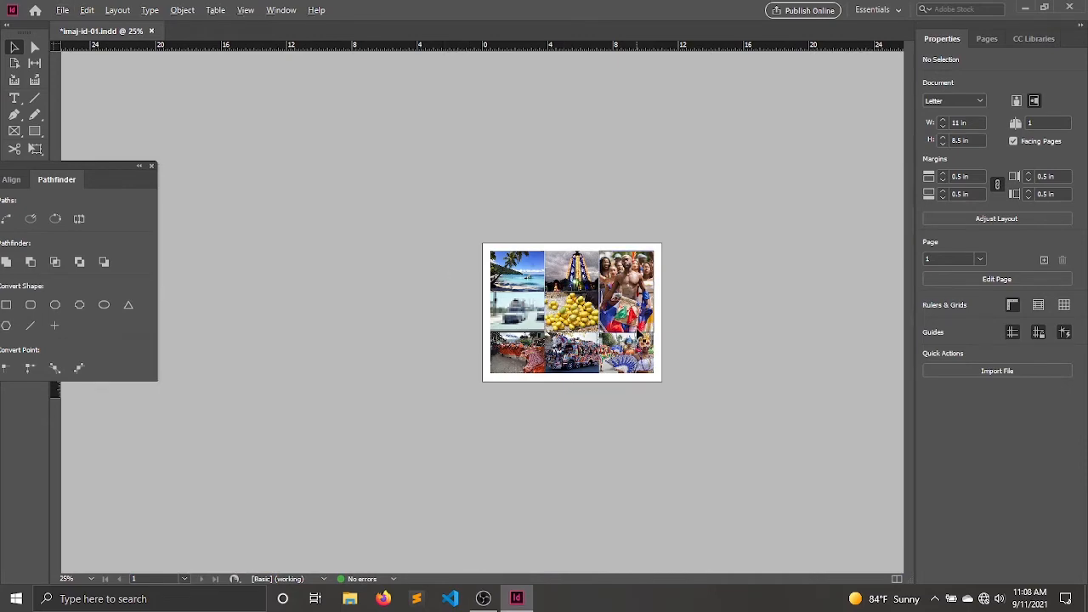
- Select all the image frames on the page and set their stroke weight to 2 pt
drag(451, 220, 543, 276)
scroll(688, 311, up, 3)
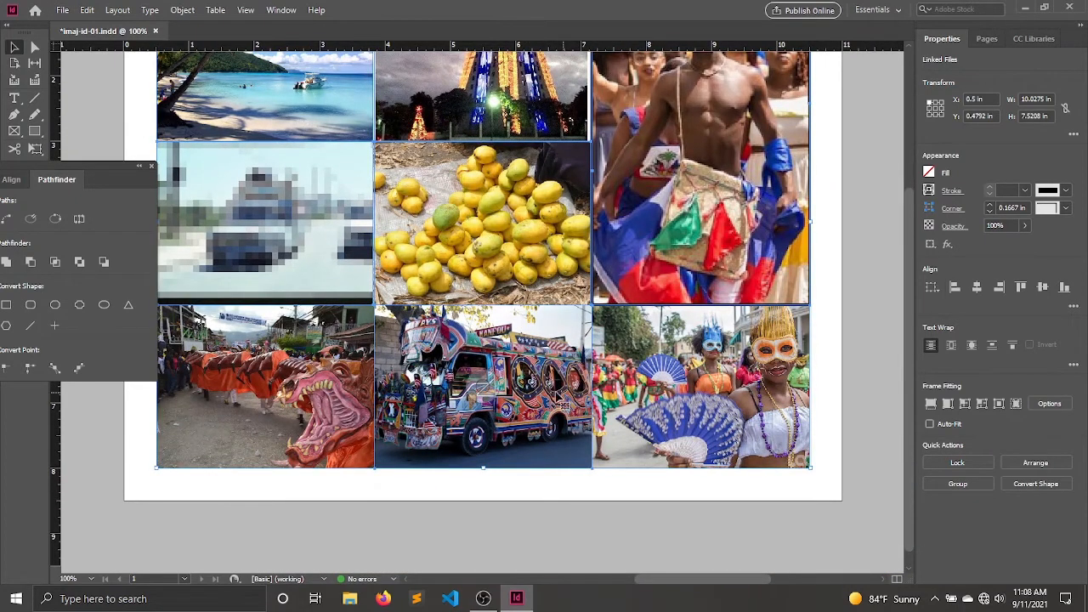
drag(553, 392, 570, 422)
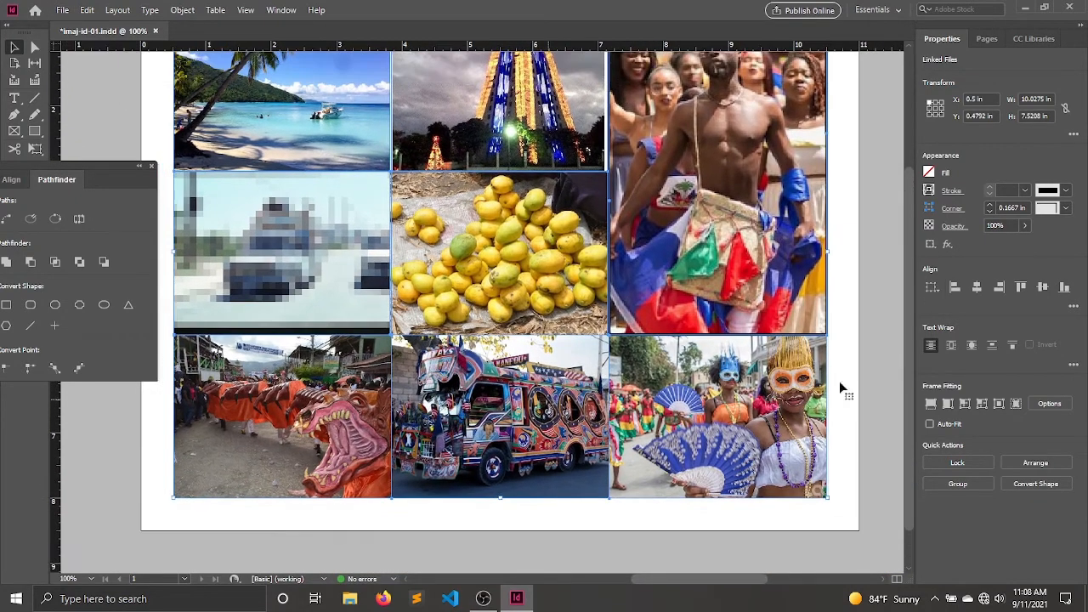
click(1009, 195)
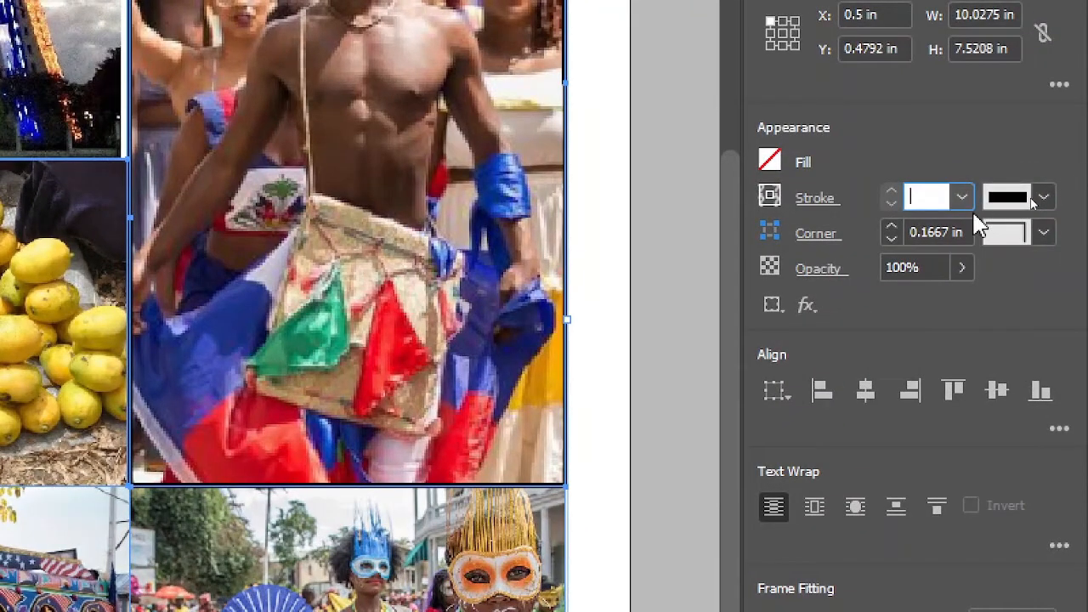
text(2)
key(Return)
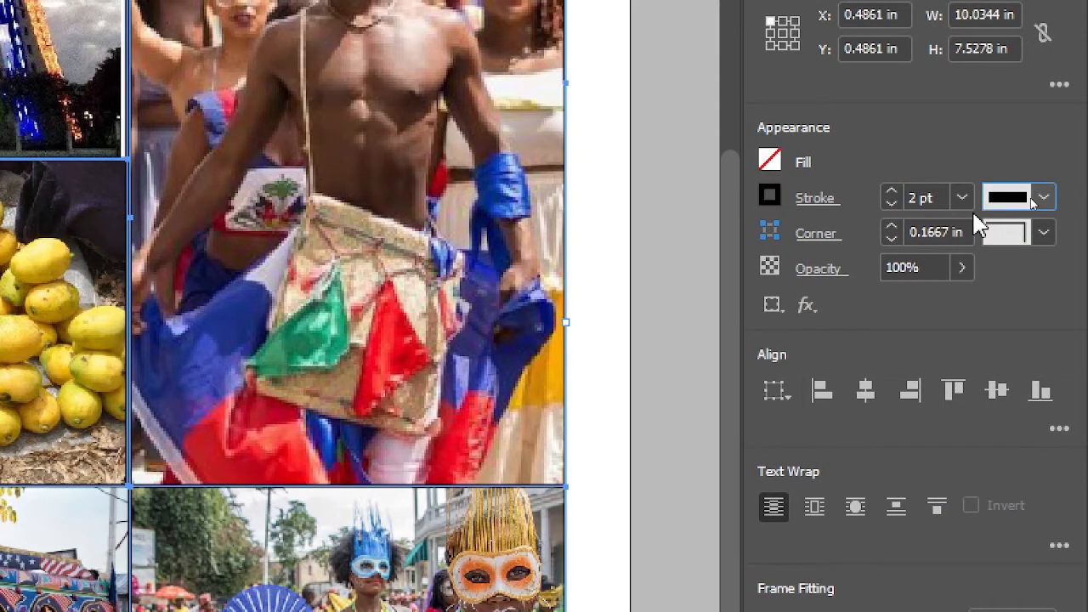
- Set the stroke color of all the selected image frames to [Paper]
click(772, 191)
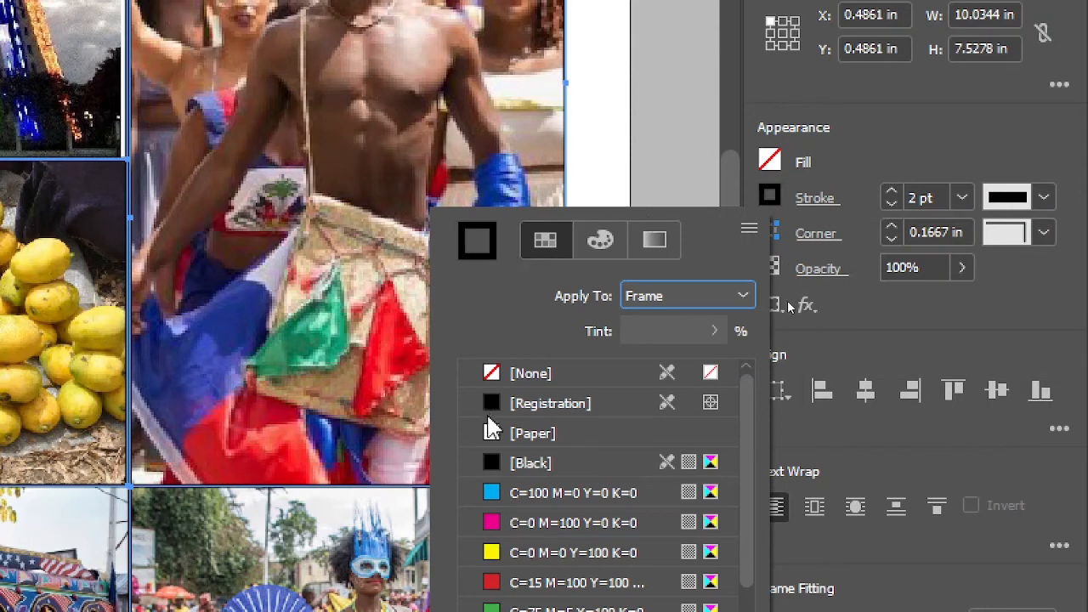
click(501, 436)
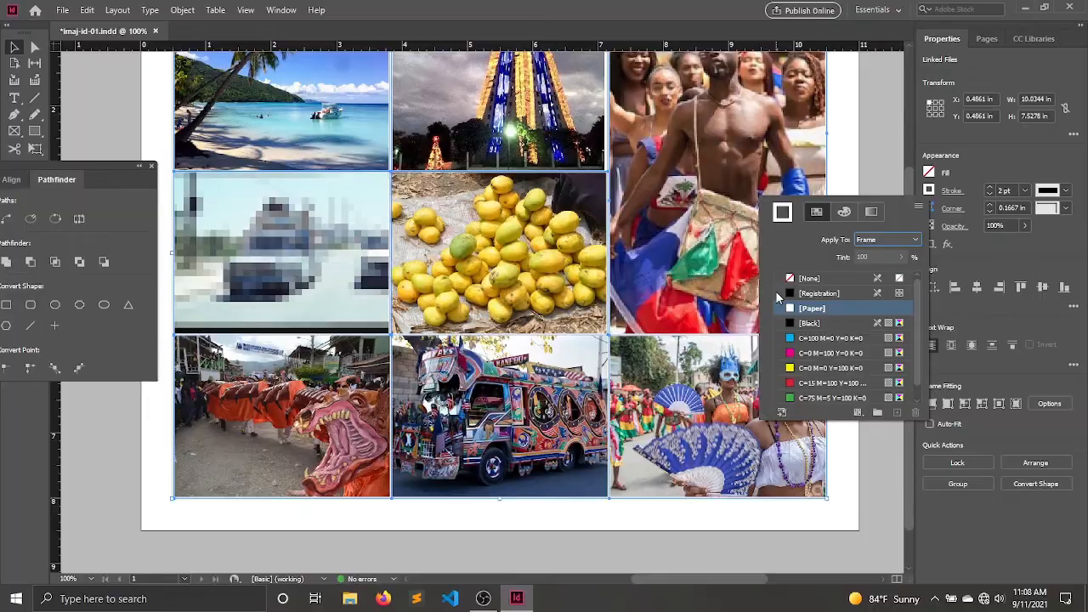
click(887, 115)
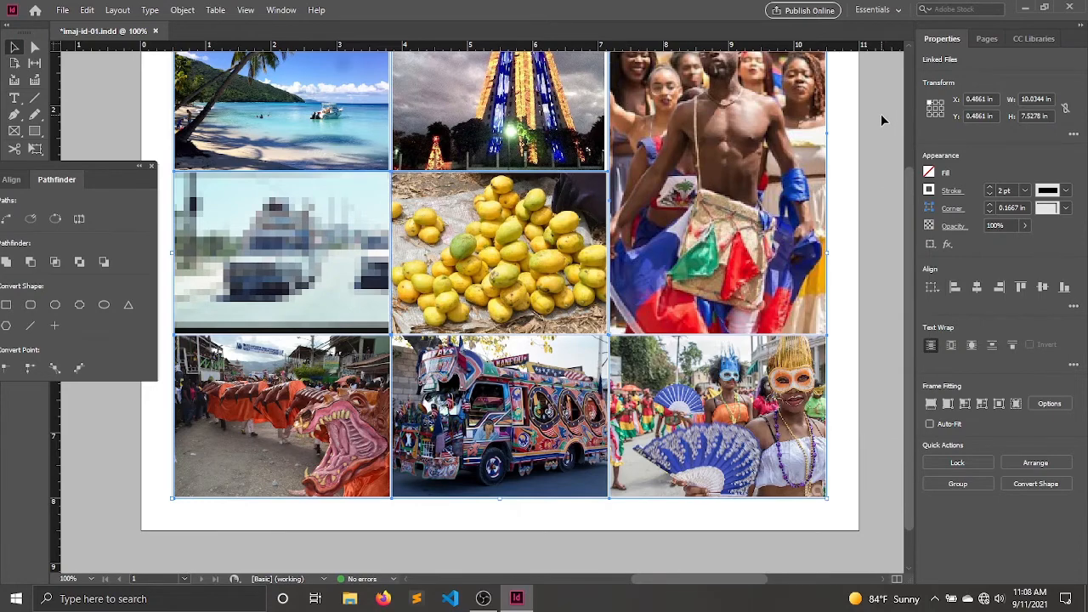
- Toggle the guide-free preview and view the page in presentation mode to check the dividers between the images
key(w)
key(w)
key(w)
key(w)
key(shift+w)
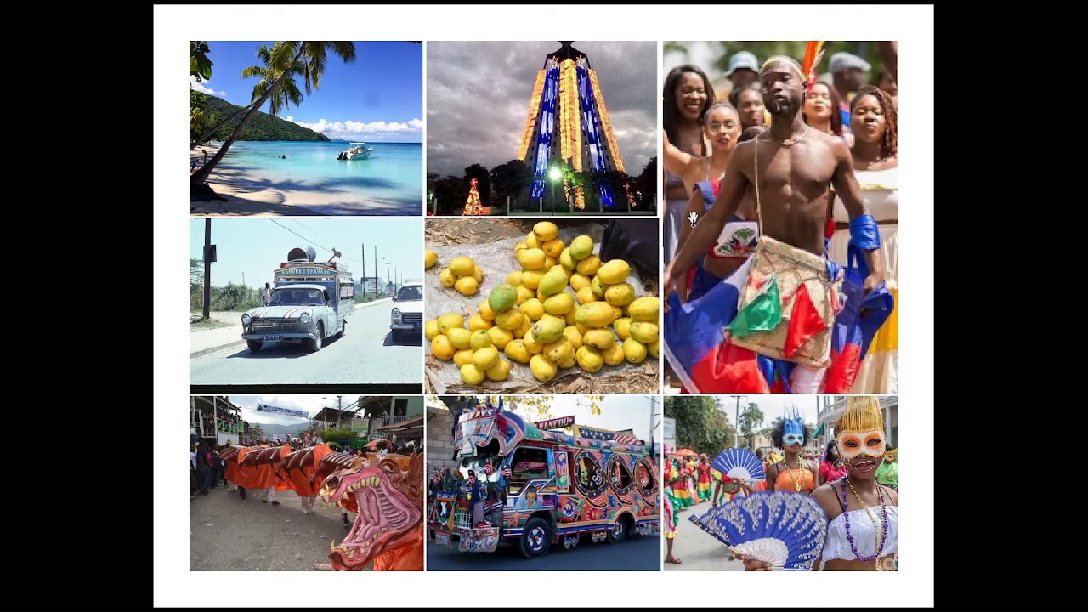
key(Escape)
- Select all the image frames and try Fit Content Proportionally on them, undoing it
key(ctrl+minus)
key(ctrl+minus)
key(ctrl+minus)
key(ctrl+minus)
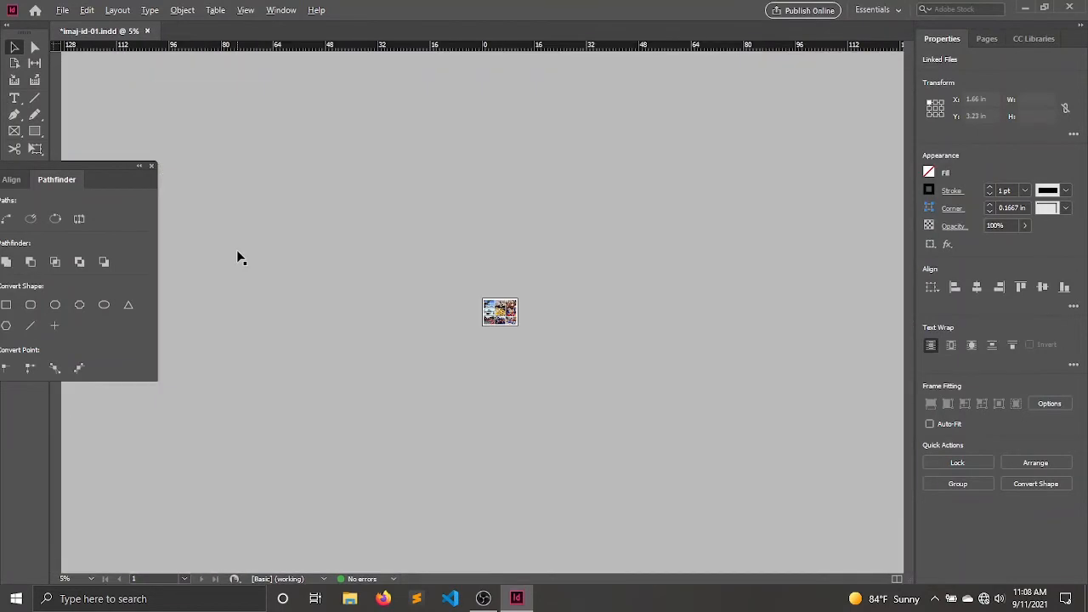
key(ctrl+equal)
key(ctrl+equal)
key(ctrl+equal)
key(ctrl+equal)
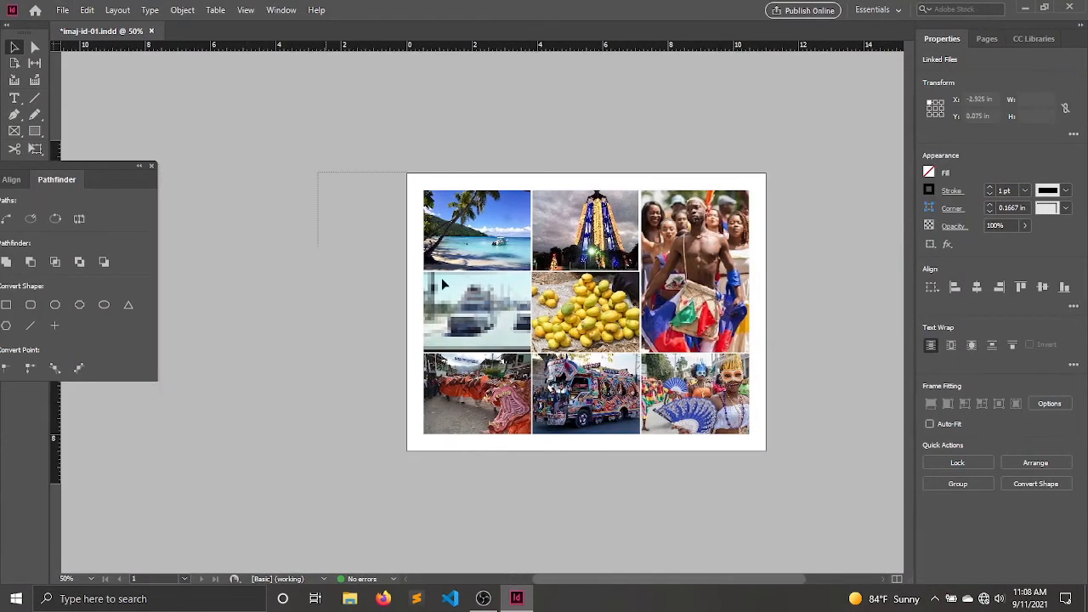
drag(441, 284, 826, 502)
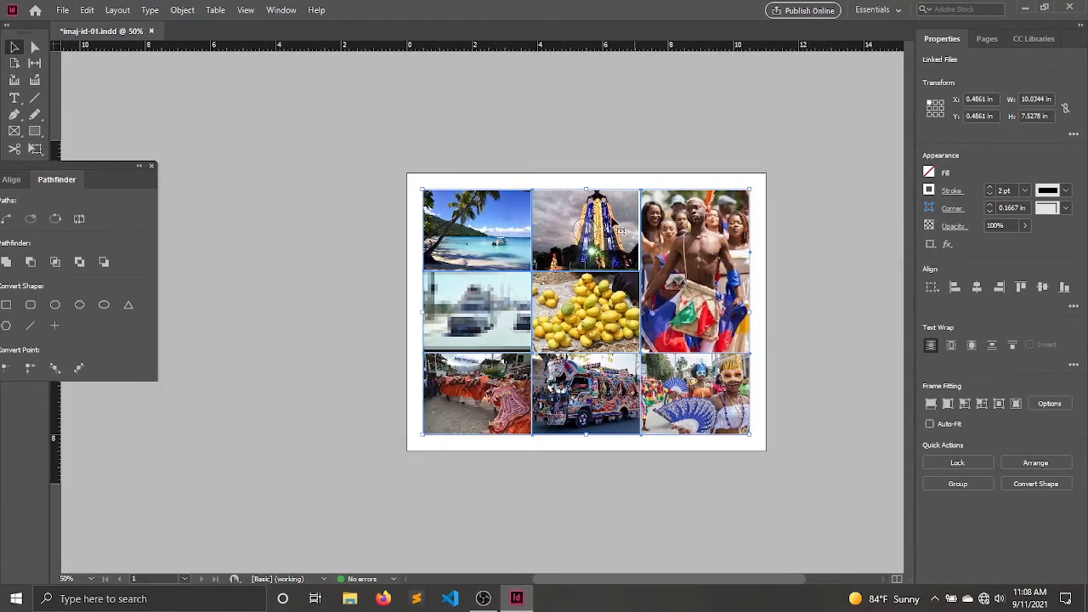
right_click(600, 211)
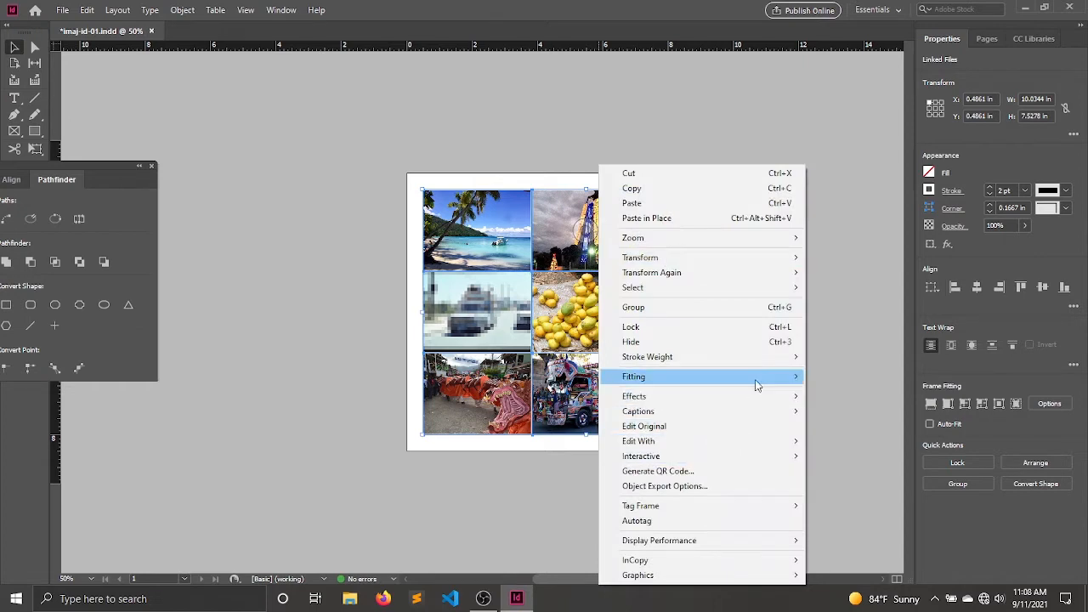
mouse_move(768, 381)
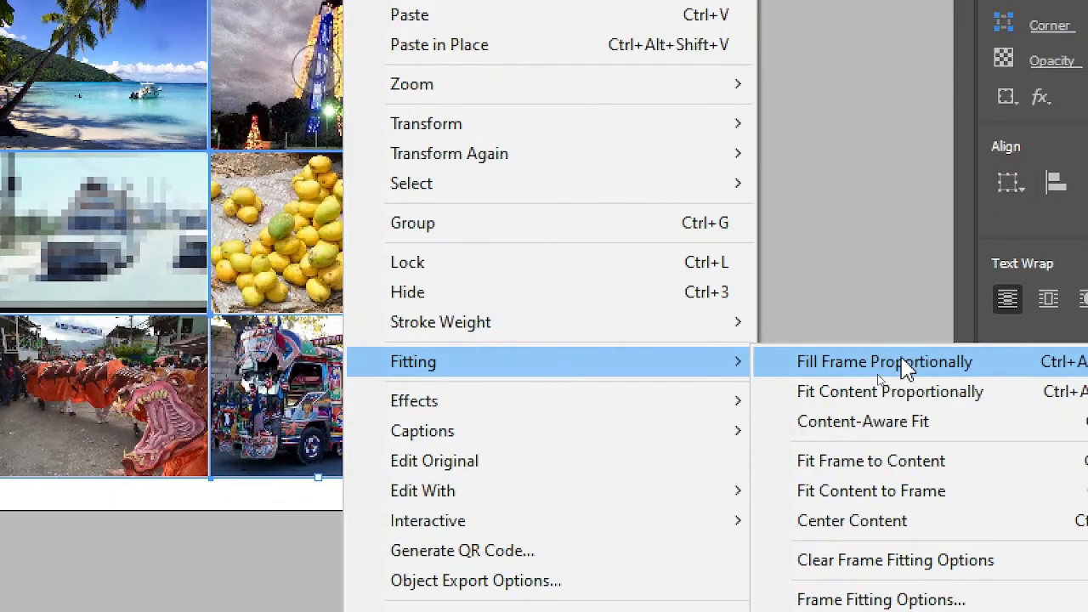
click(948, 395)
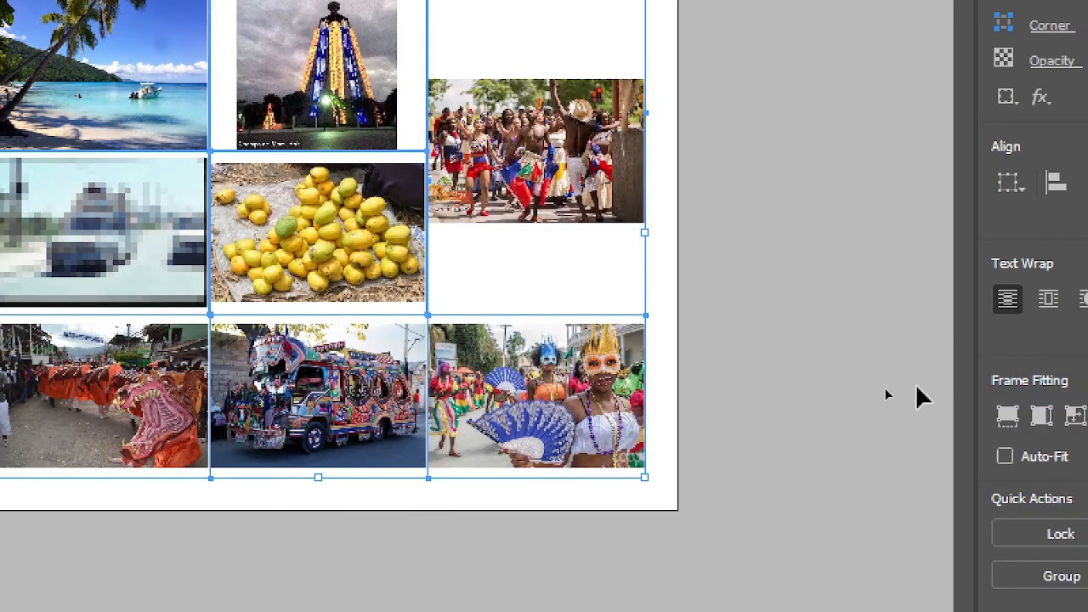
key(ctrl+alt+shift+c)
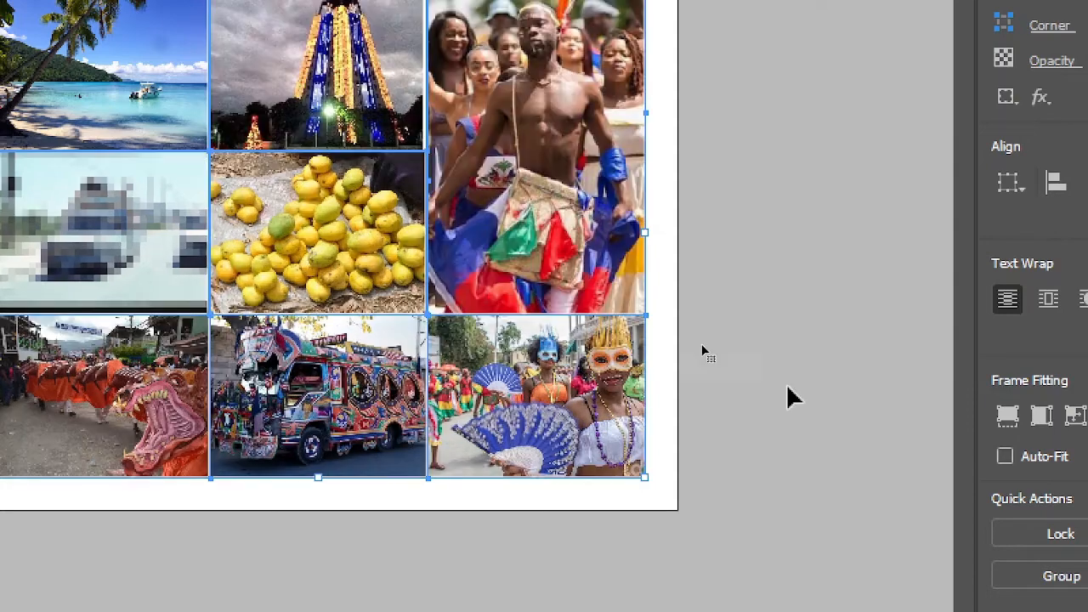
- Apply Fill Frame Proportionally to all the selected image frames, keeping the document open
right_click(252, 219)
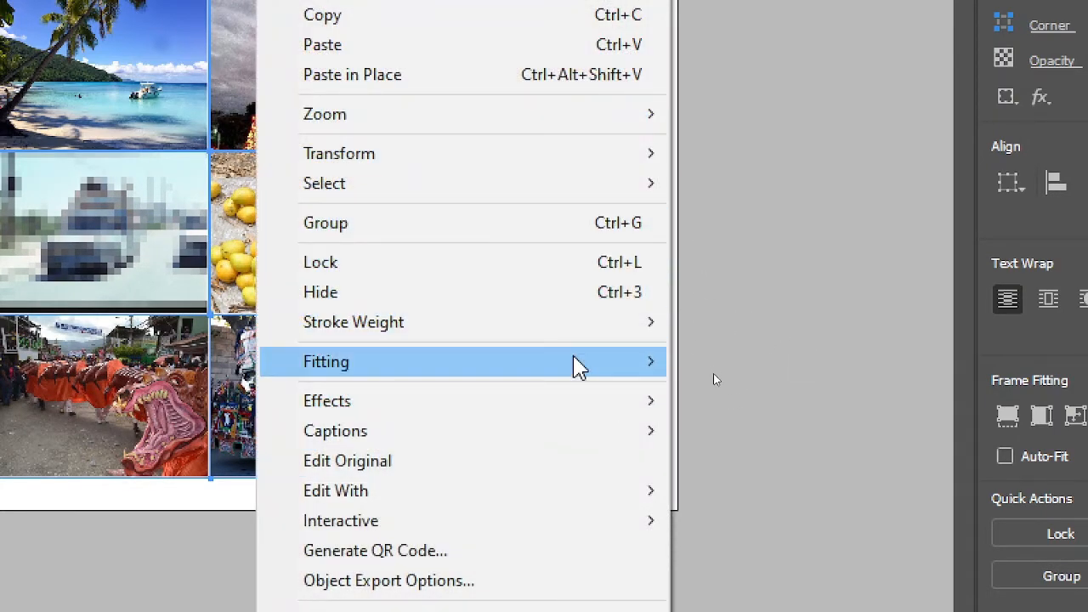
mouse_move(573, 362)
click(855, 296)
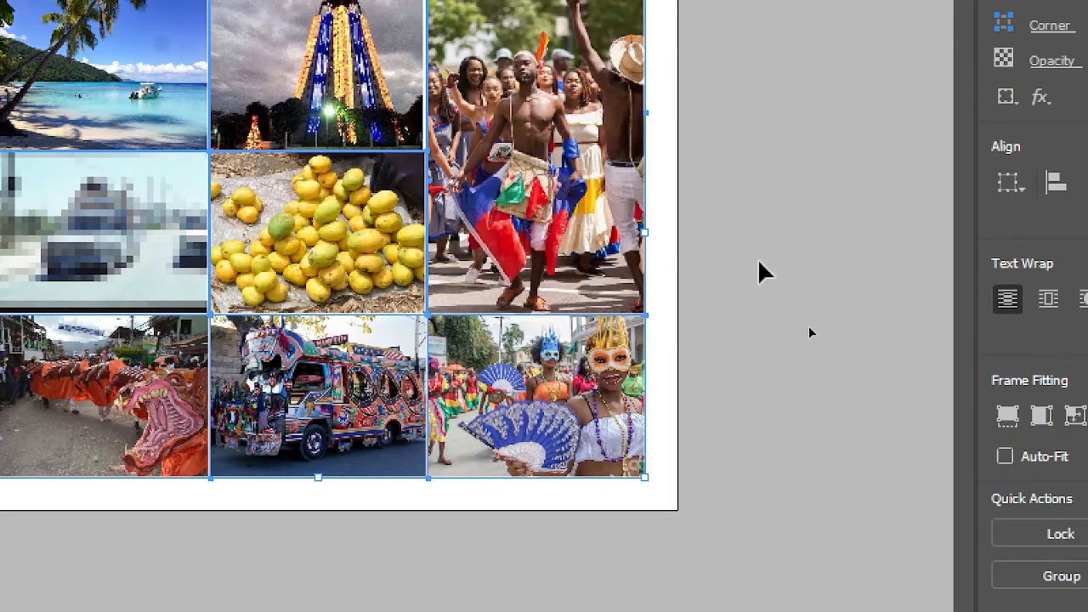
key(ctrl+w)
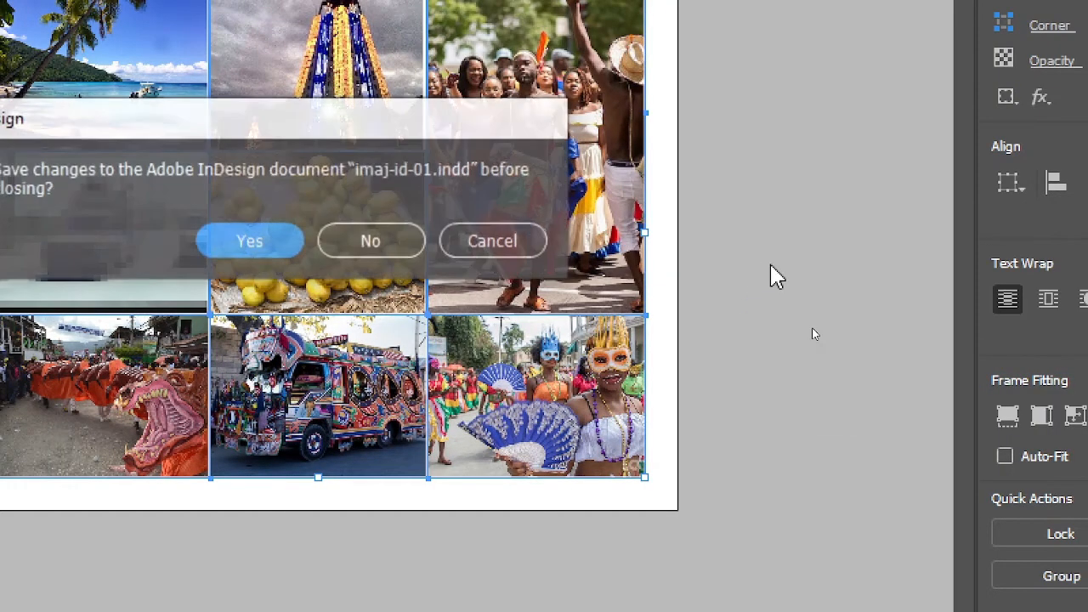
click(495, 243)
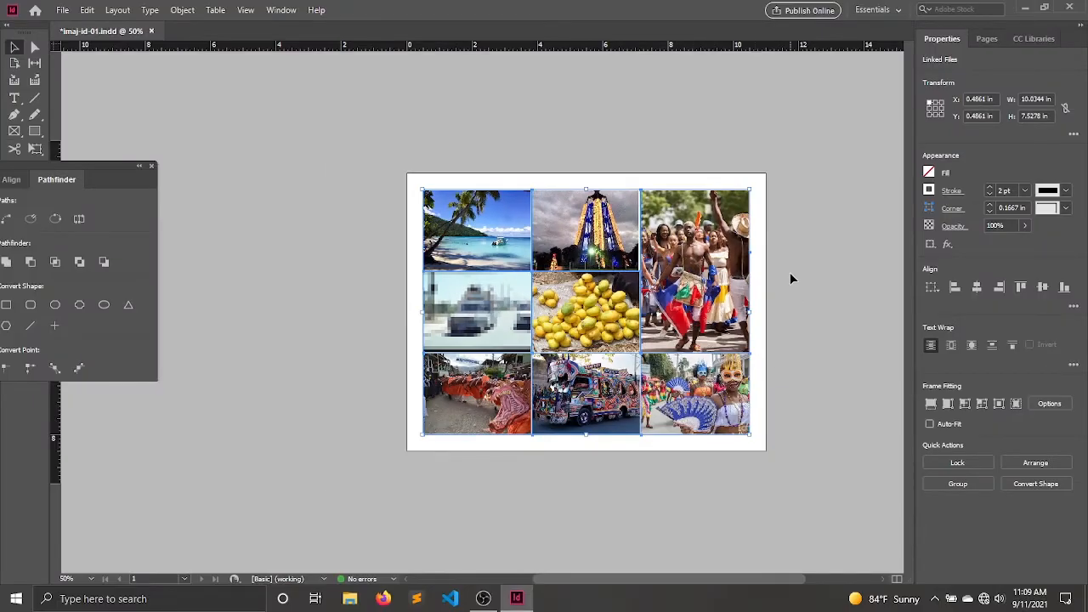
- Increase the white stroke weight of all image frames in four 1 pt increments, deselect them, and check the page in presentation mode
click(831, 281)
key(ctrl+a)
click(990, 187)
click(991, 187)
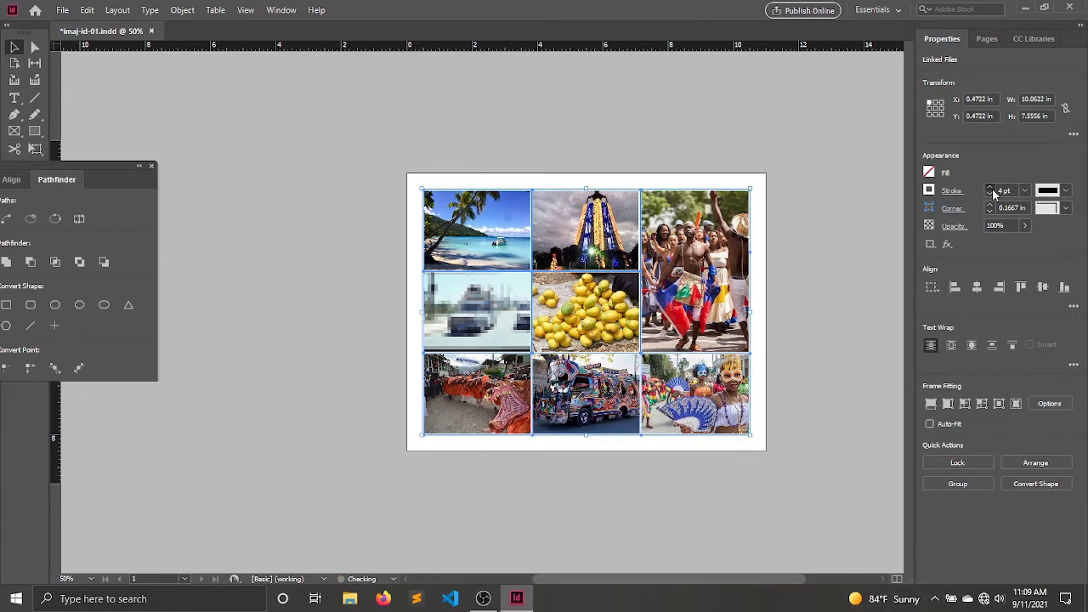
click(991, 187)
click(990, 187)
click(824, 183)
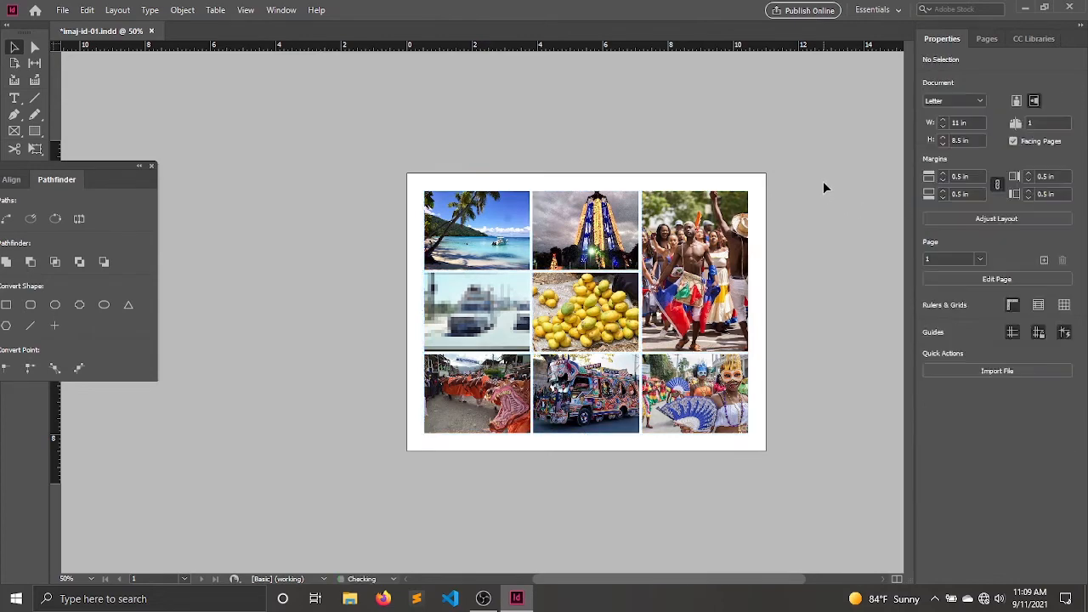
key(shift+w)
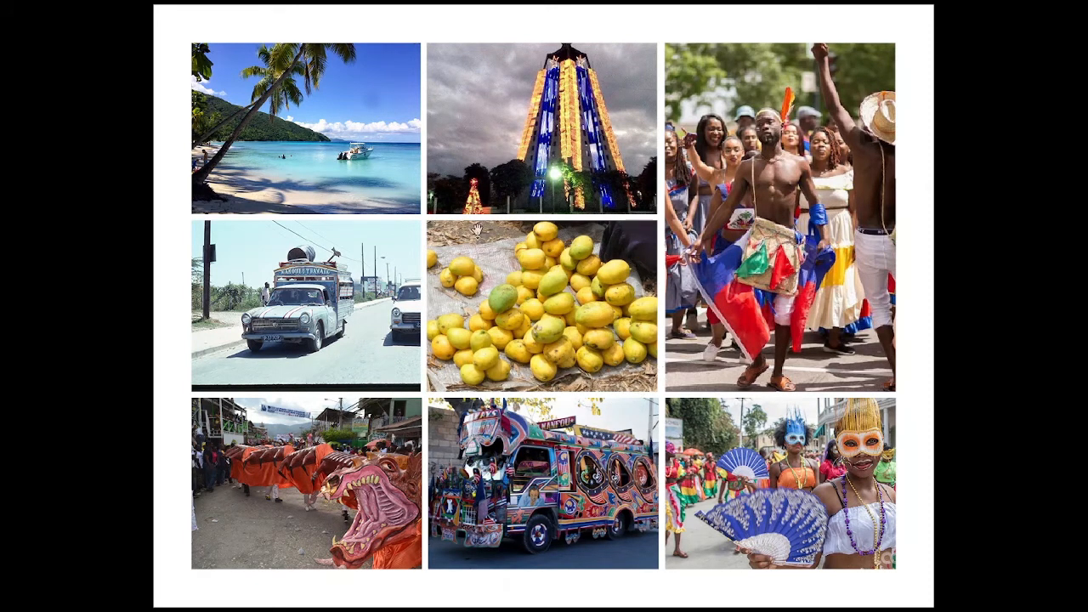
key(Escape)
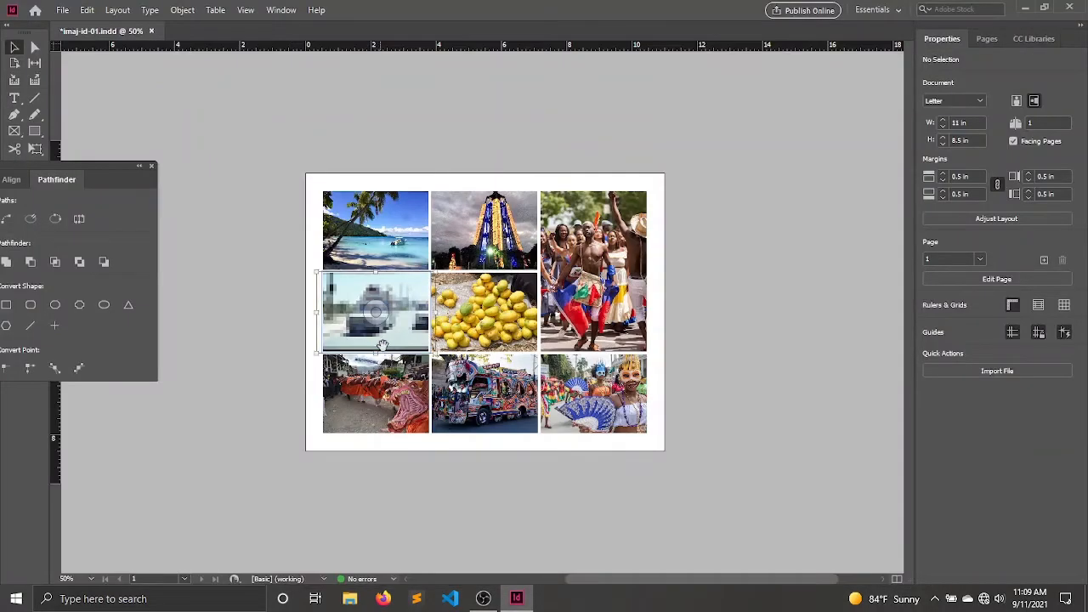
- Enlarge the old truck photo inside its middle-left frame so its dark bottom edge is cropped out, and deselect it
click(374, 319)
drag(437, 354, 456, 367)
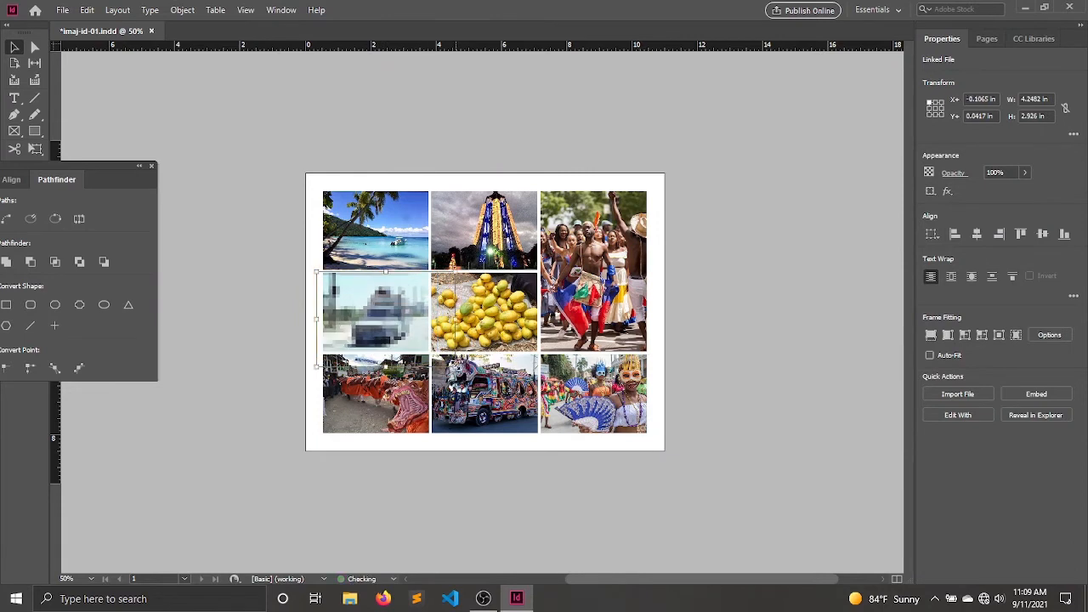
drag(316, 365, 311, 371)
click(303, 282)
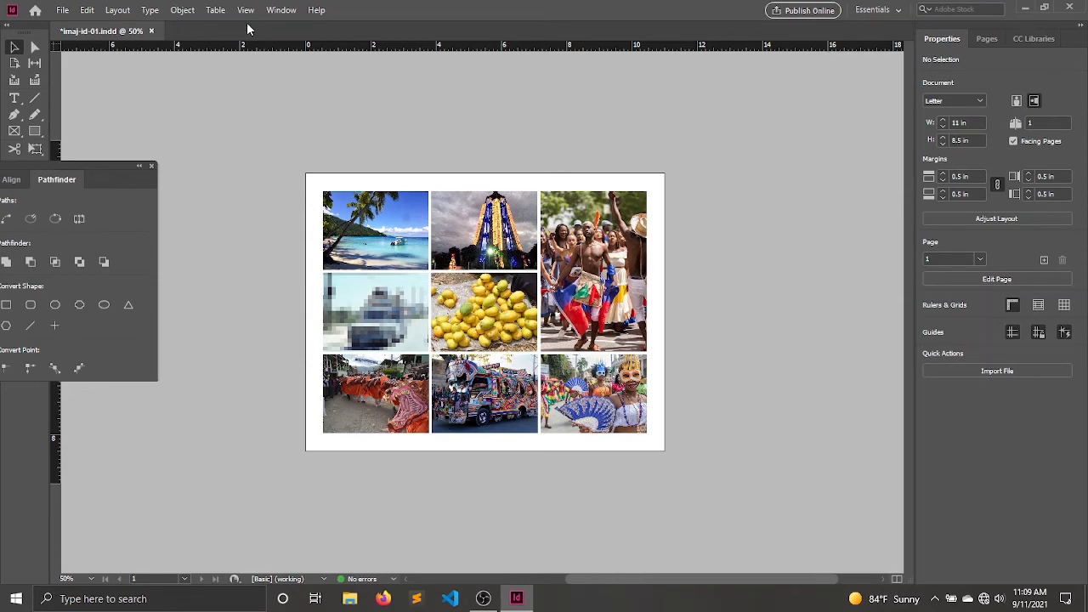
- Set the document's display performance to High Quality Display
click(281, 12)
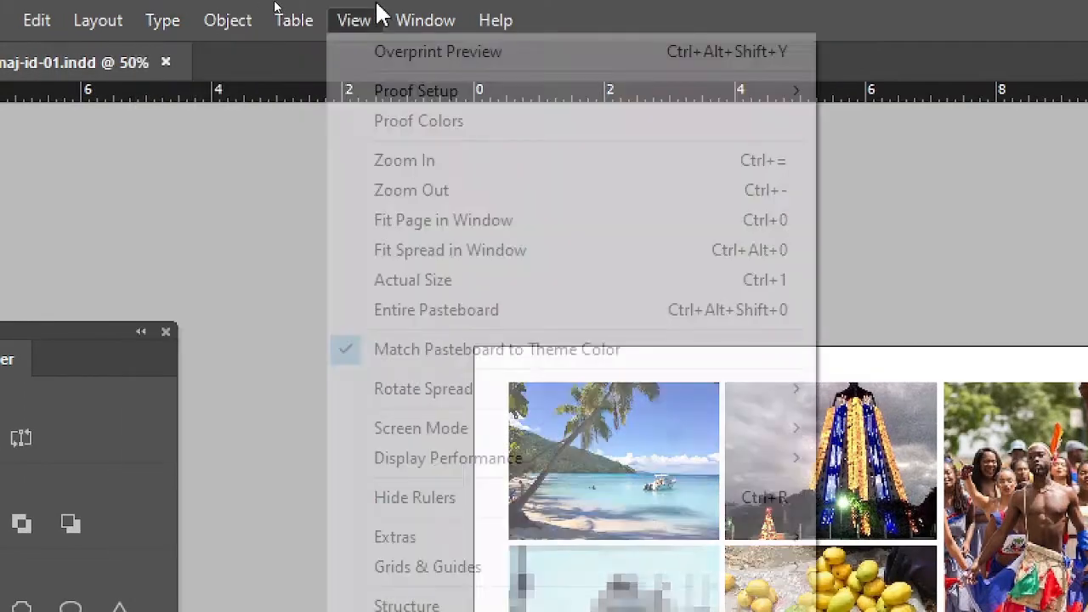
mouse_move(357, 19)
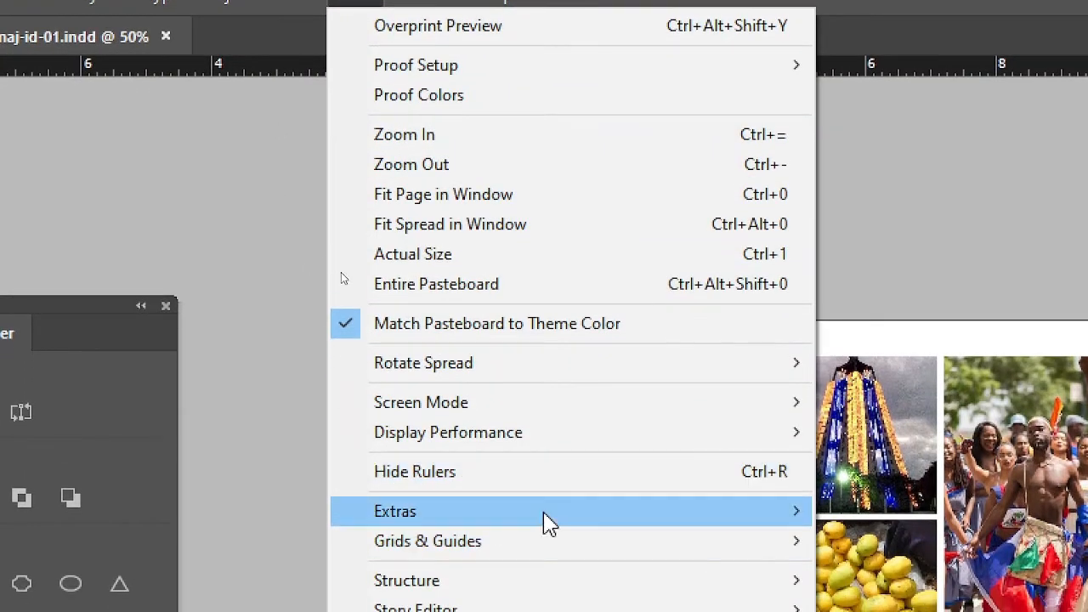
mouse_move(545, 544)
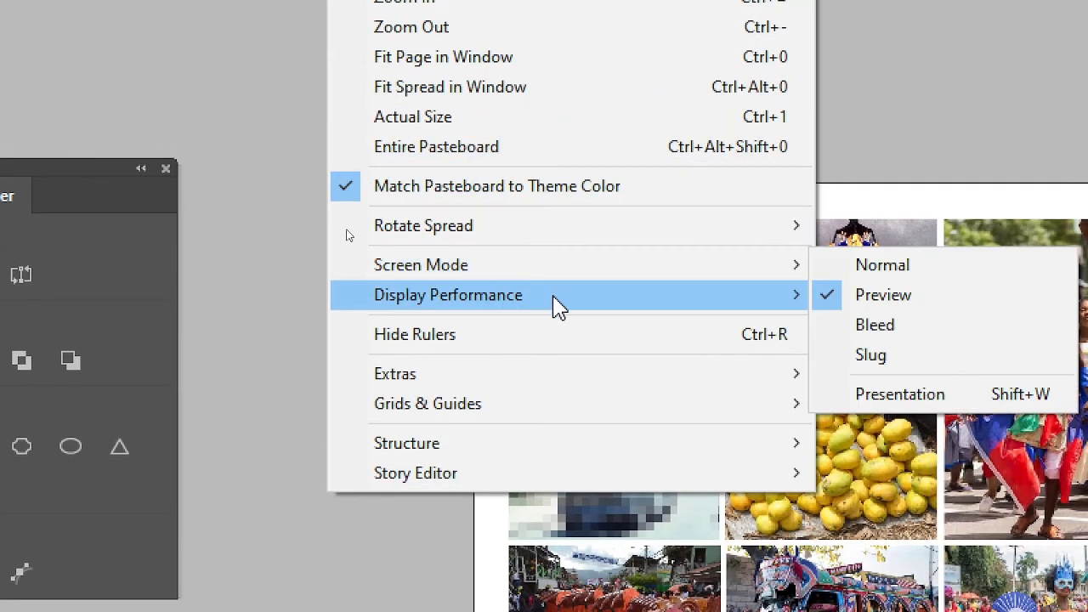
mouse_move(553, 288)
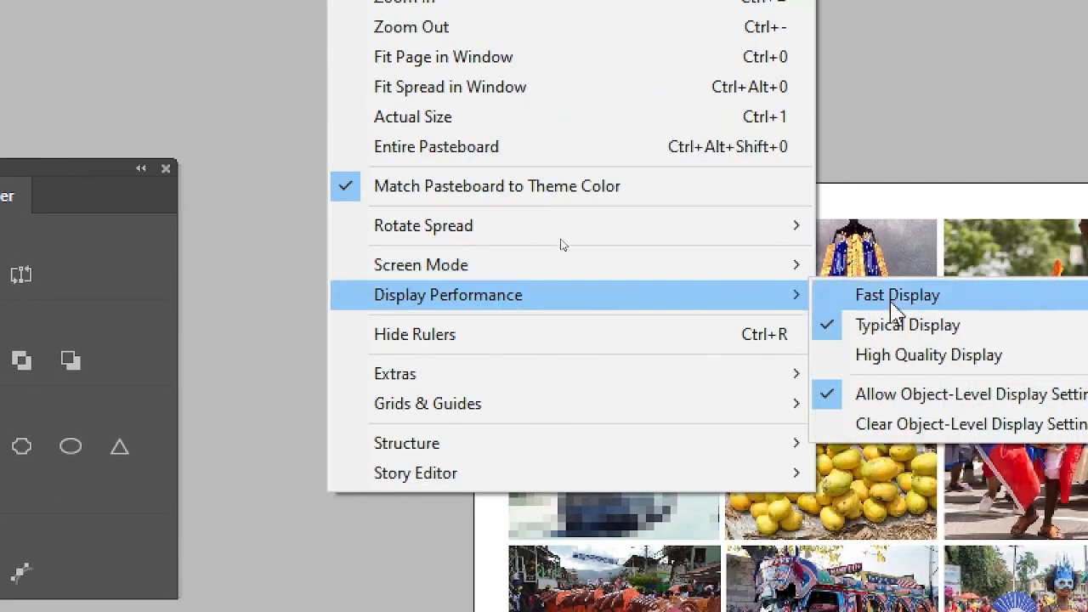
click(893, 357)
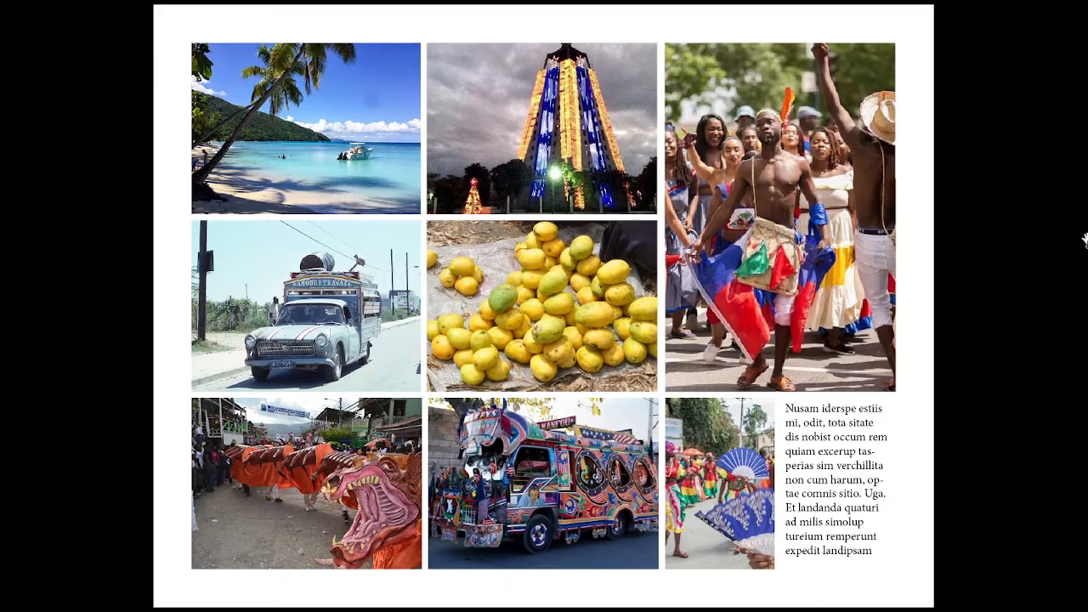
- Leave presentation mode and insert one page after page 1, based on A-Master
key(Escape)
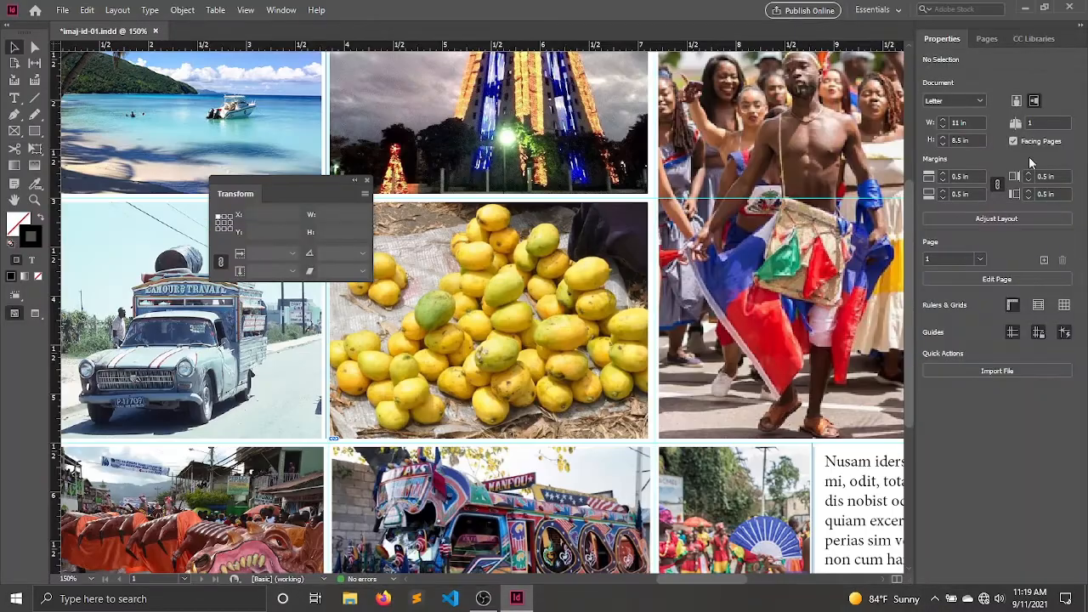
scroll(629, 310, down, 2)
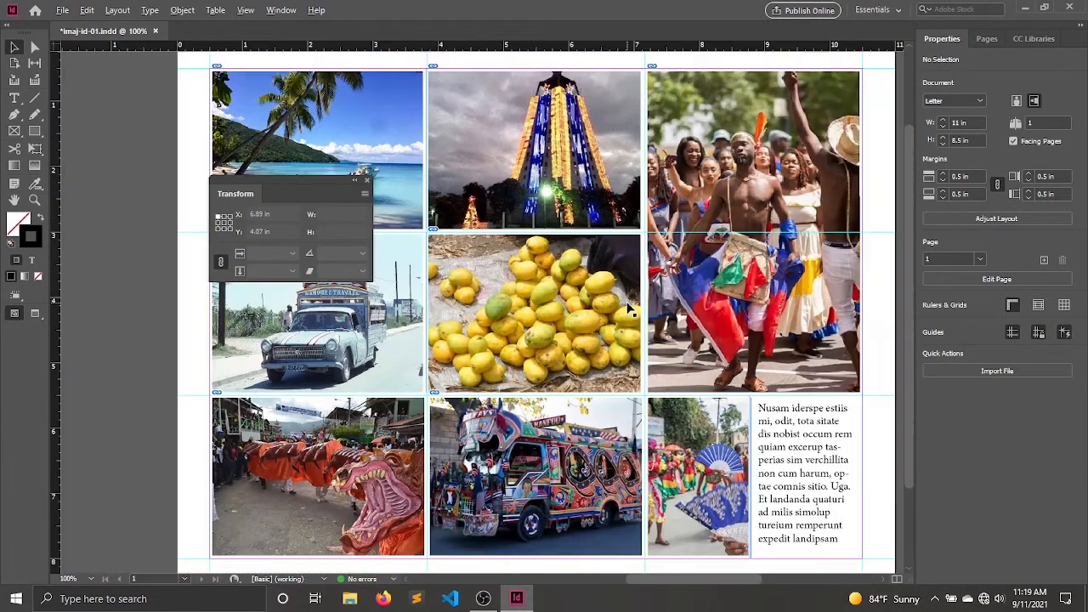
scroll(560, 271, down, 2)
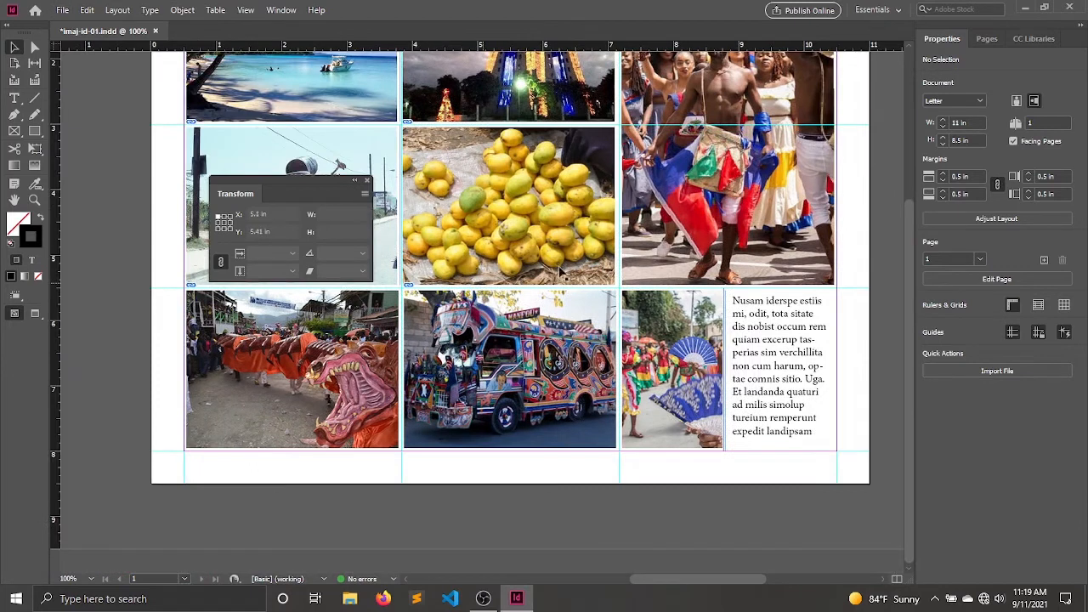
click(989, 39)
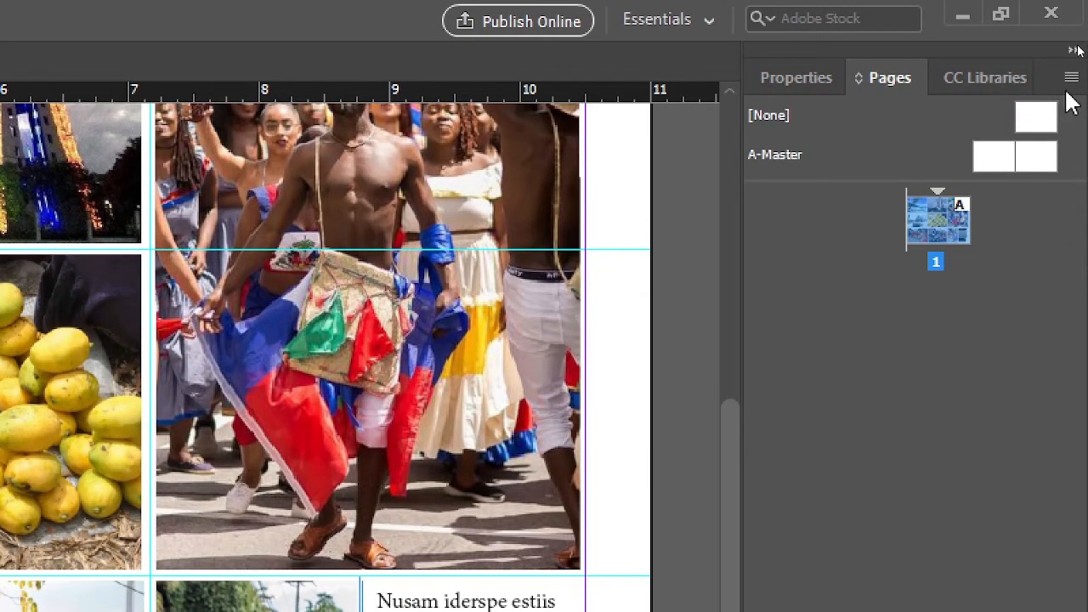
click(1071, 68)
click(756, 88)
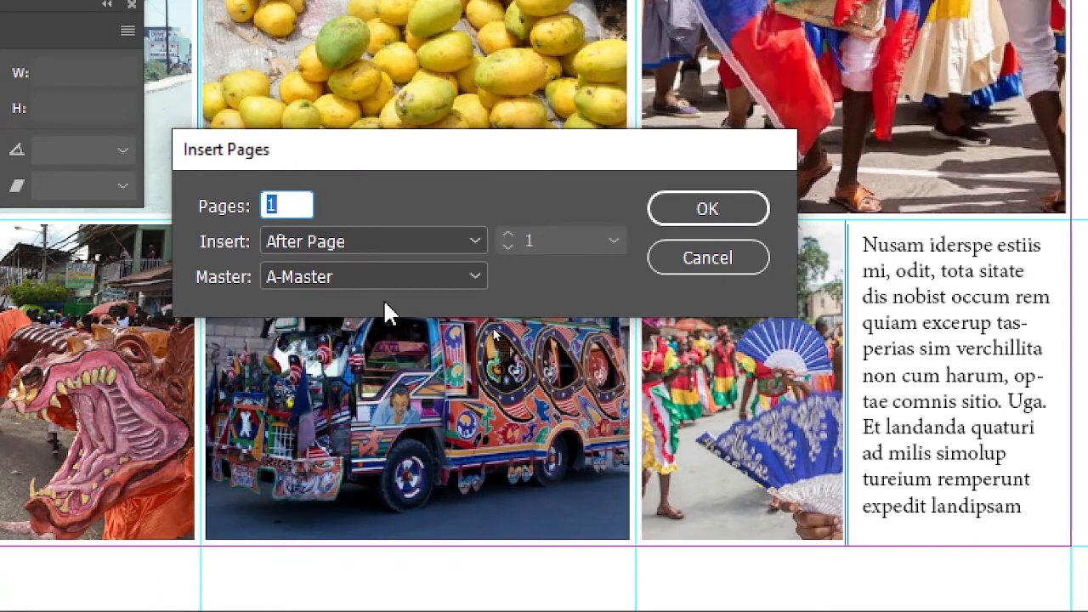
click(746, 211)
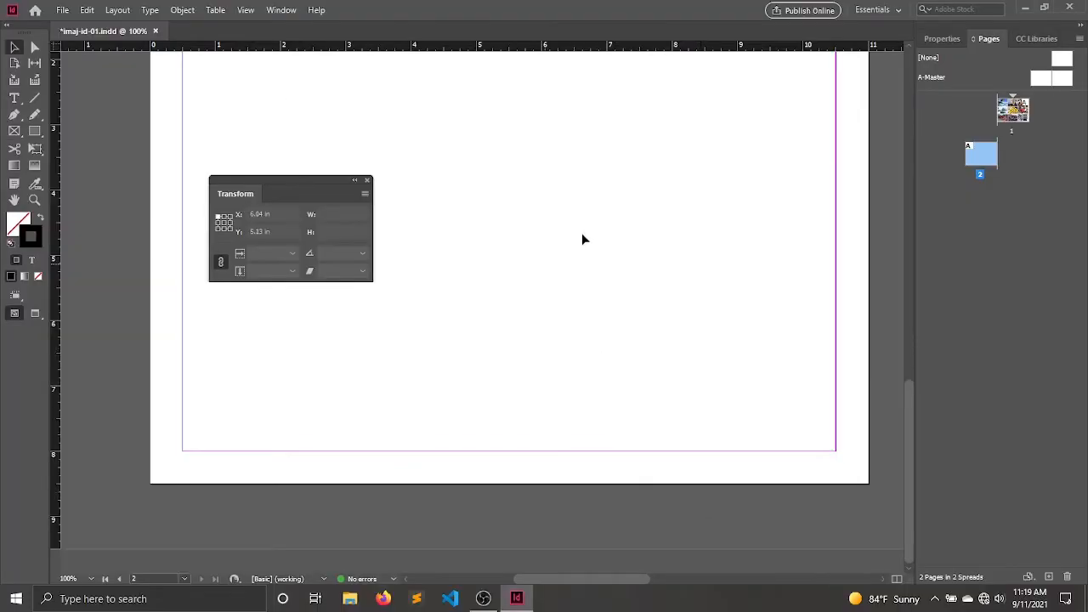
- Dismiss the floating Transform window and draw a full-height text frame about 7.2 in wide from page 2's top-left margin corner
scroll(583, 240, up, 5)
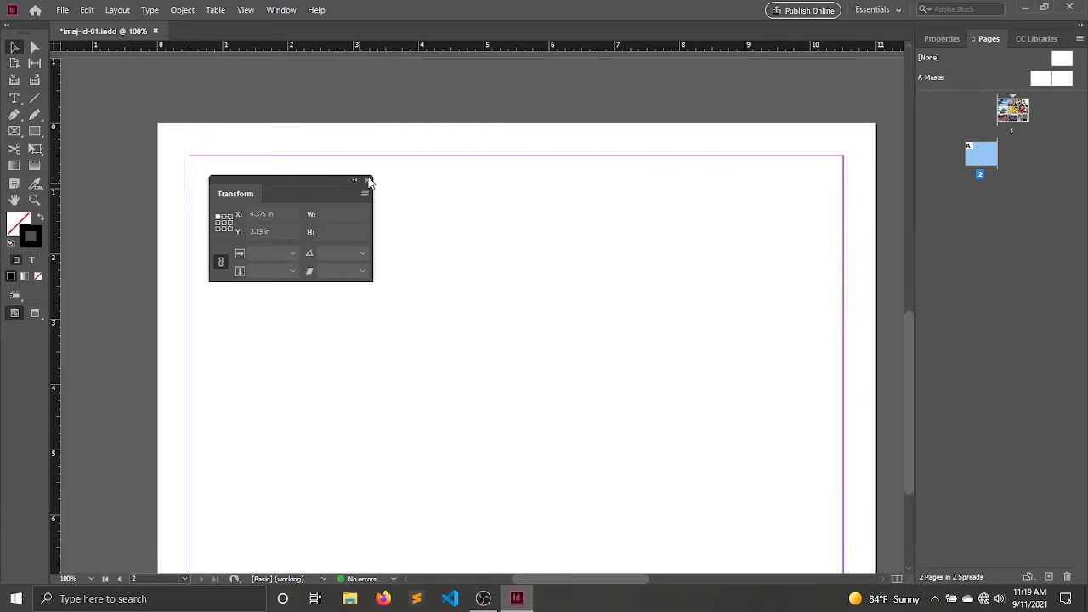
click(368, 181)
scroll(383, 195, down, 2)
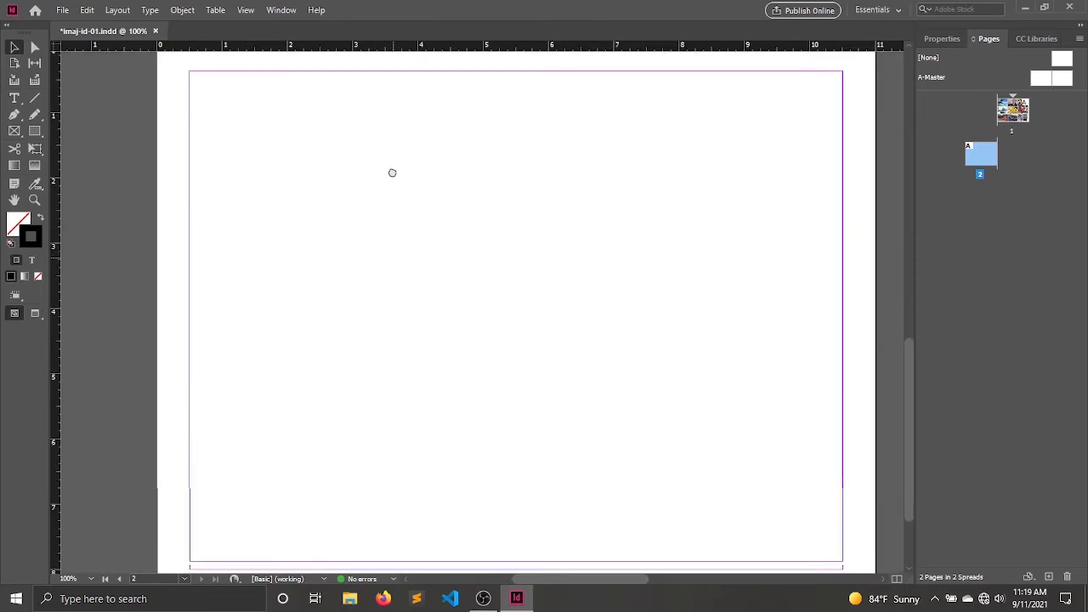
click(14, 98)
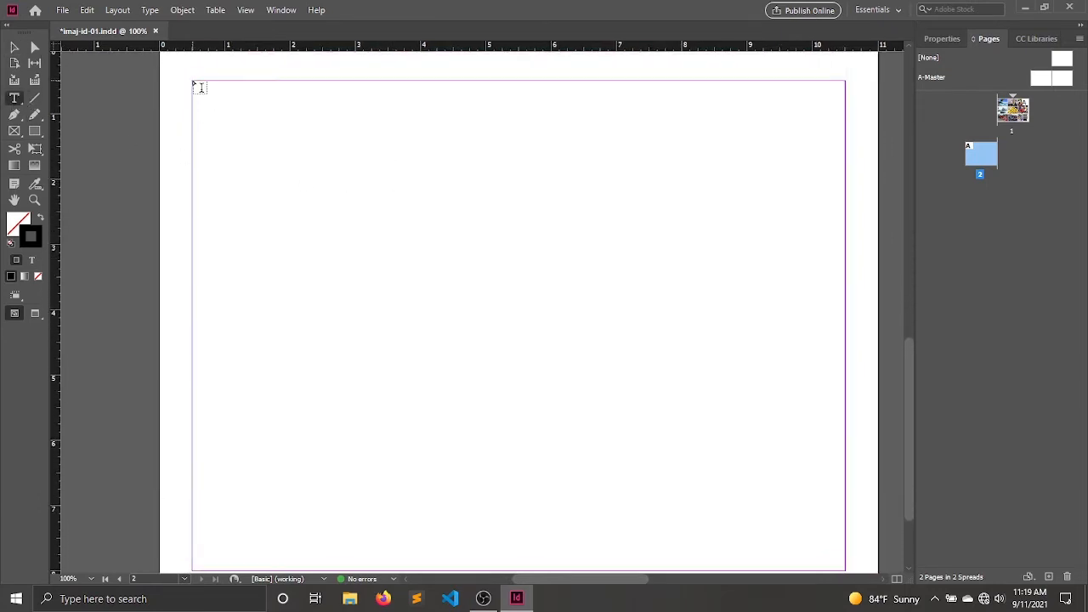
drag(193, 82, 658, 495)
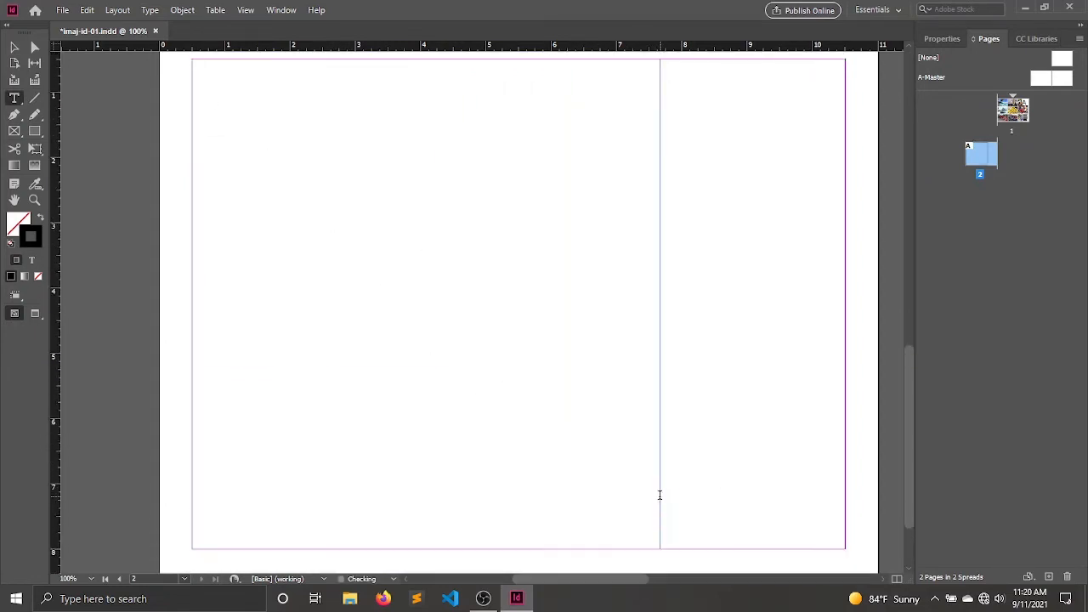
- Fill the text frame on page 2 with placeholder text
right_click(178, 112)
right_click(270, 113)
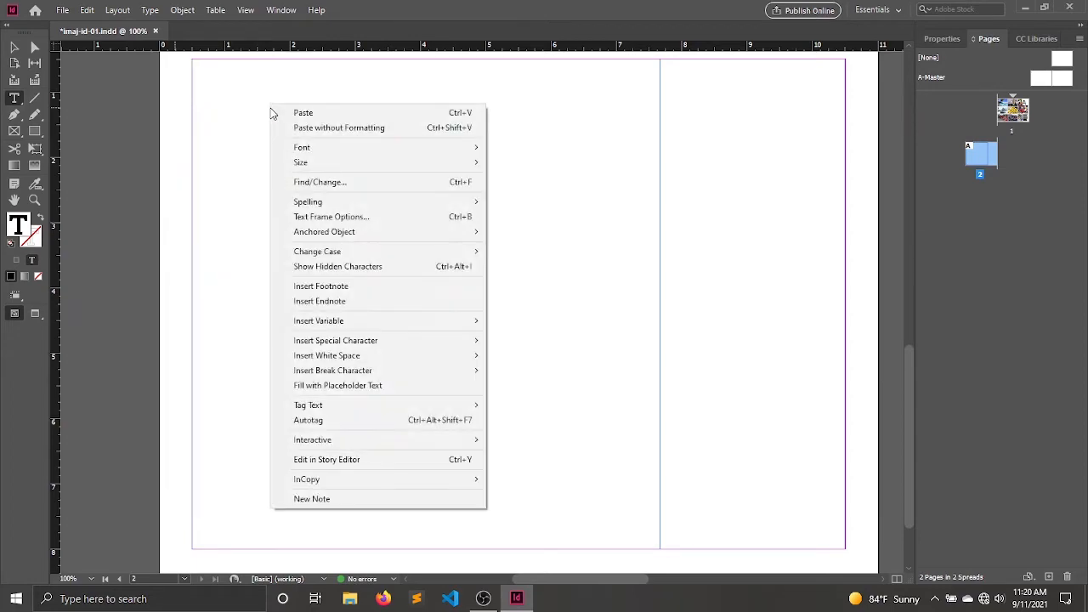
mouse_move(399, 328)
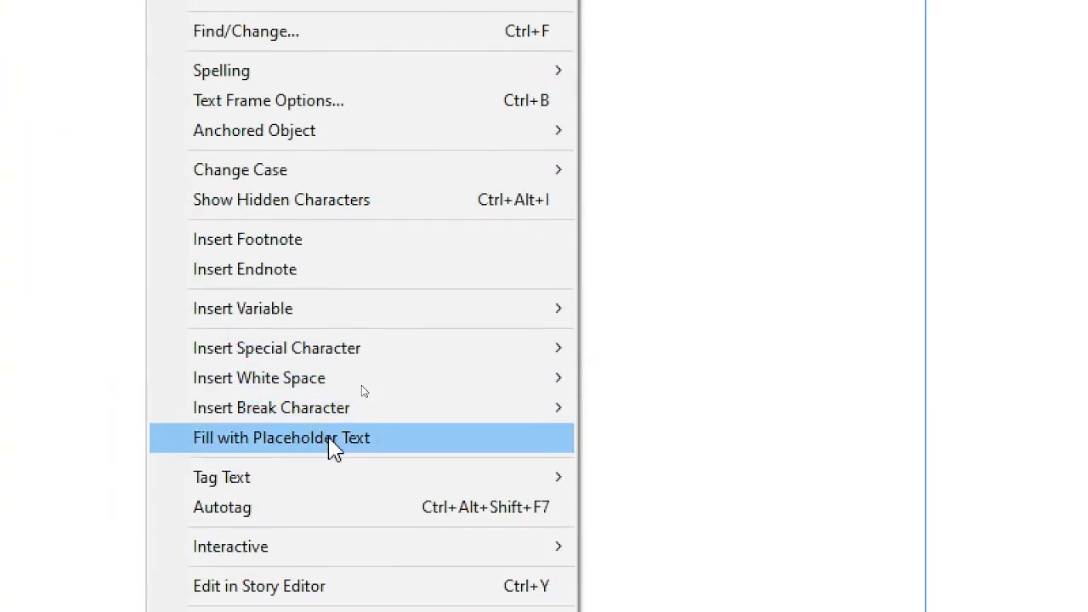
click(333, 437)
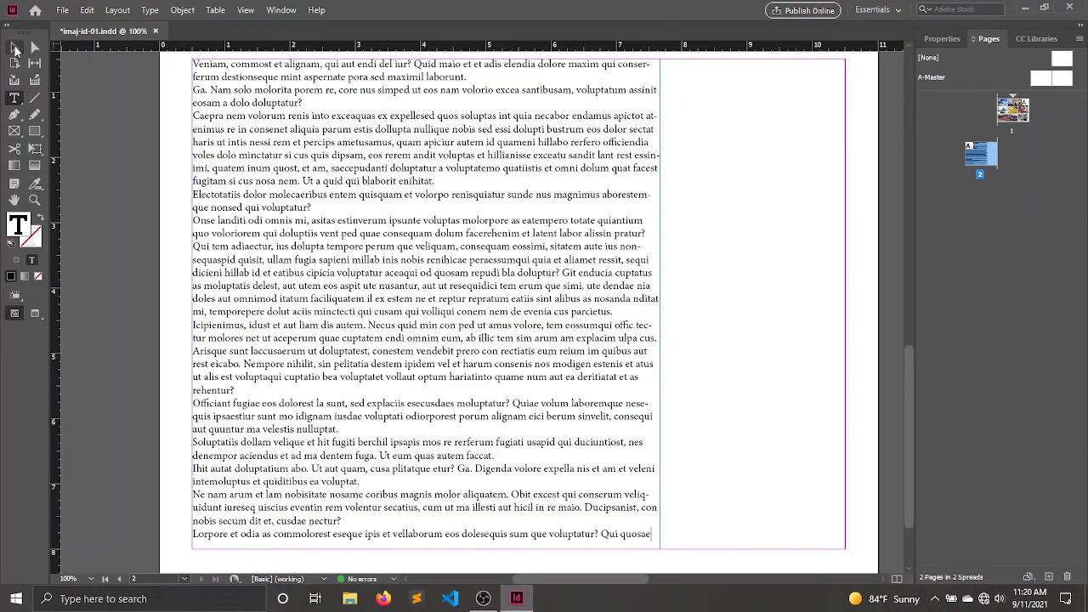
- Widen the placeholder text frame on page 2 to the right margin
click(15, 48)
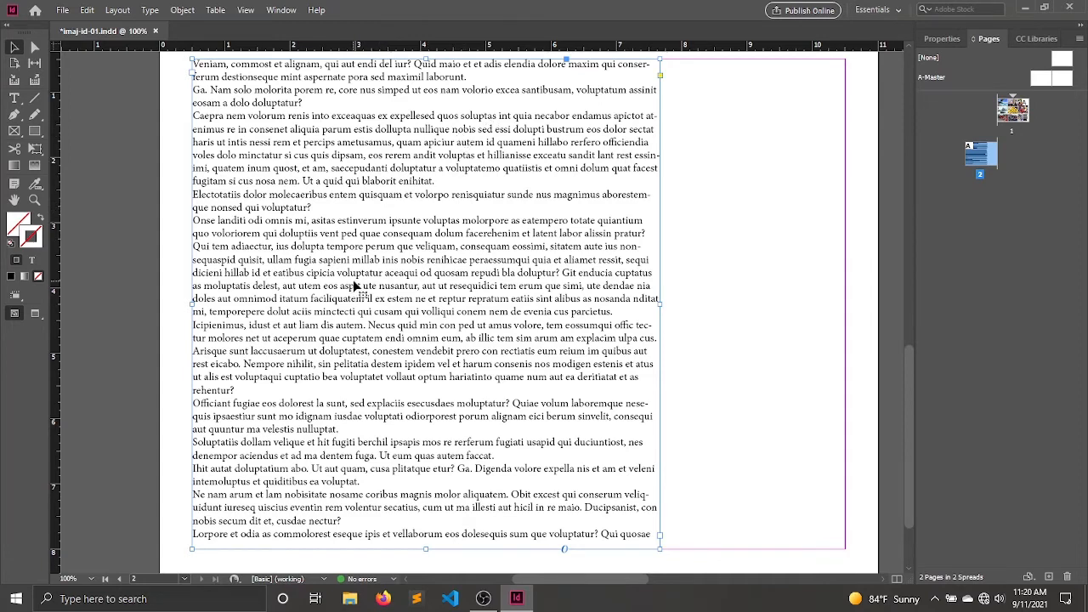
scroll(389, 272, down, 2)
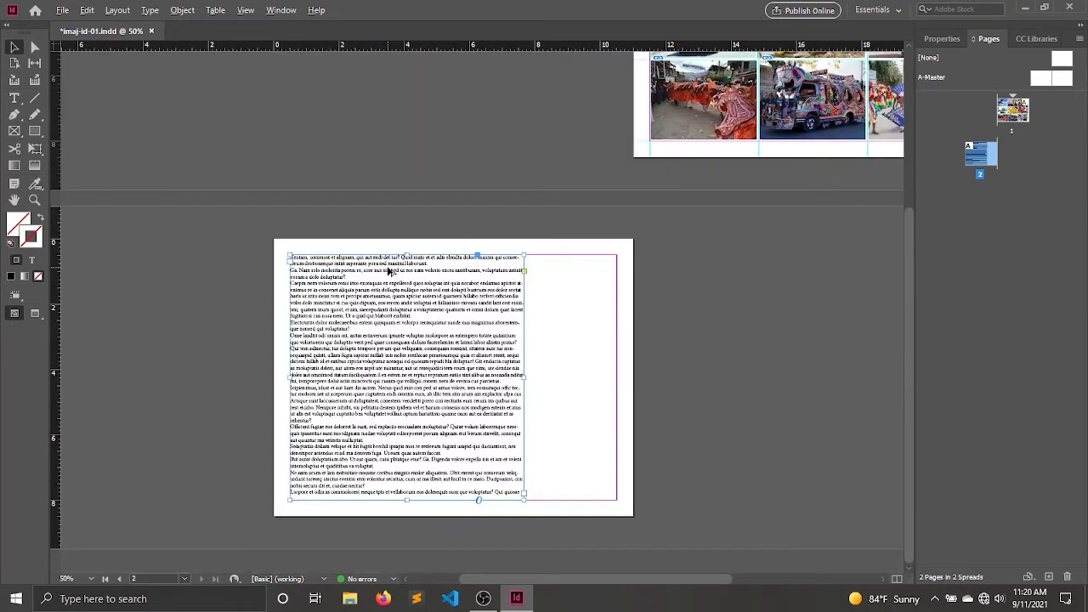
scroll(388, 272, up, 2)
scroll(389, 272, down, 5)
scroll(489, 313, up, 5)
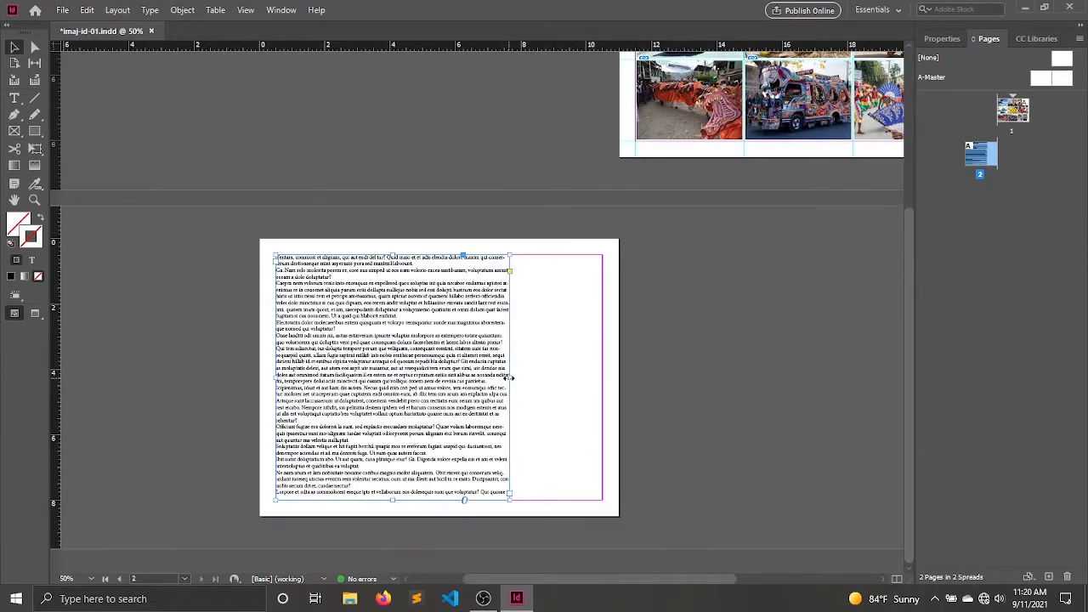
drag(510, 377, 602, 376)
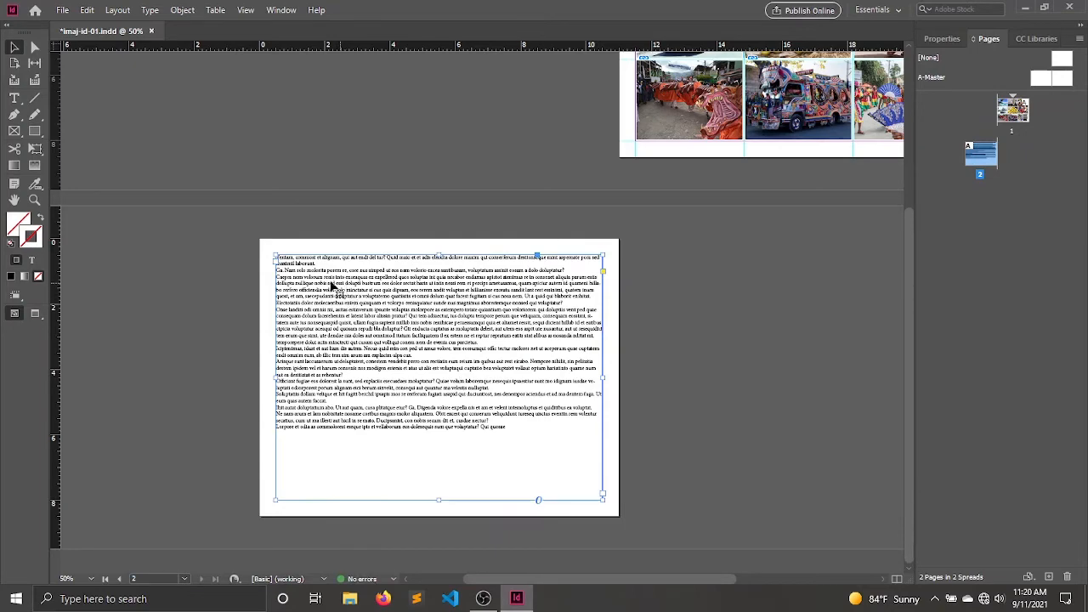
- Insert two paragraph breaks in the placeholder text after "Ga. Nam solo molorita porem re,"
scroll(326, 286, up, 3)
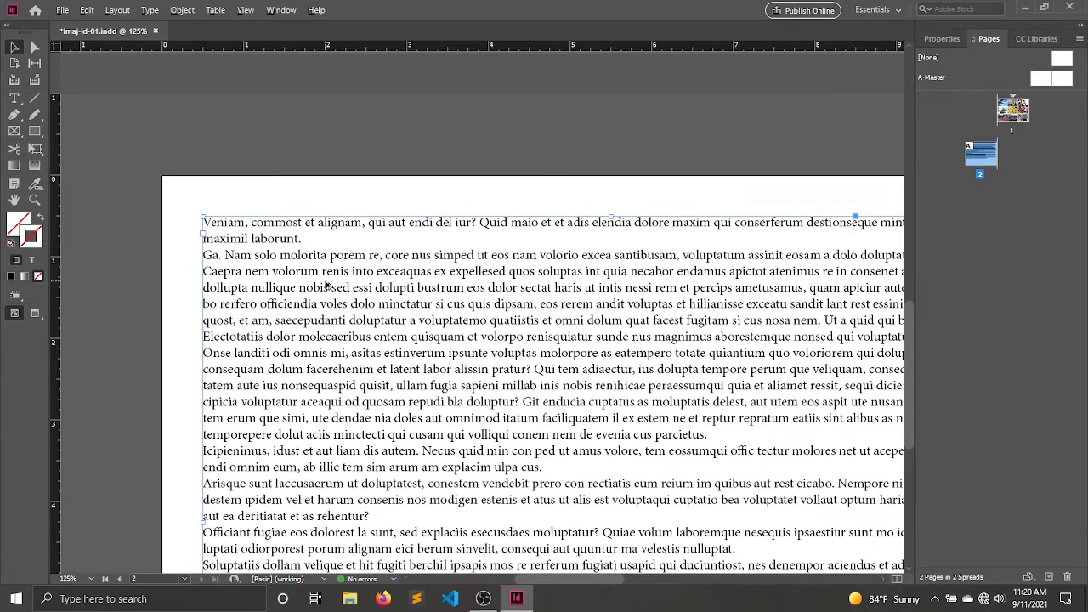
double_click(387, 256)
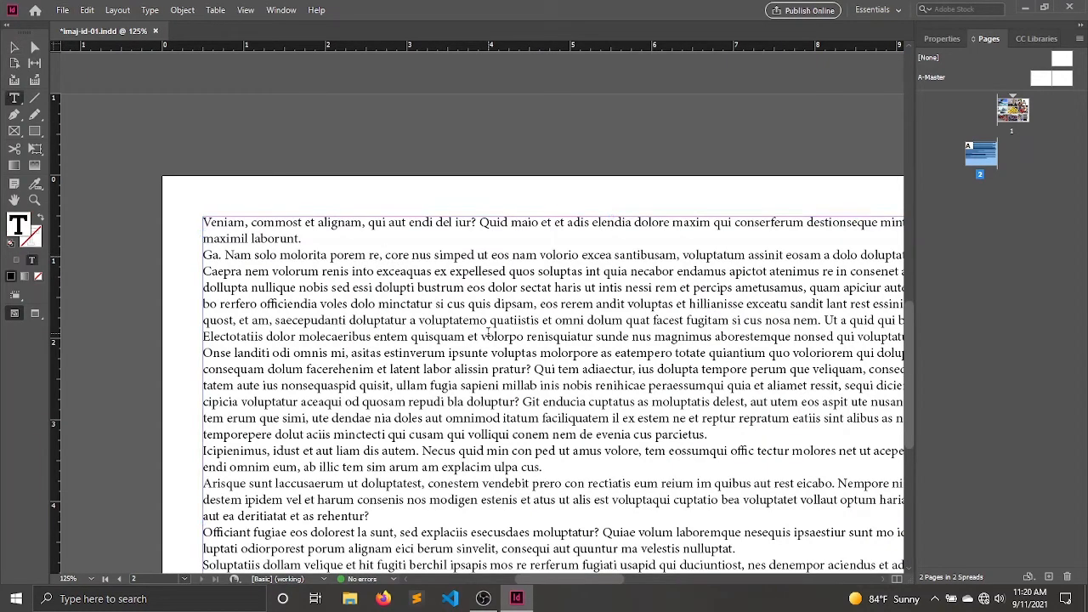
key(Return)
key(Return)
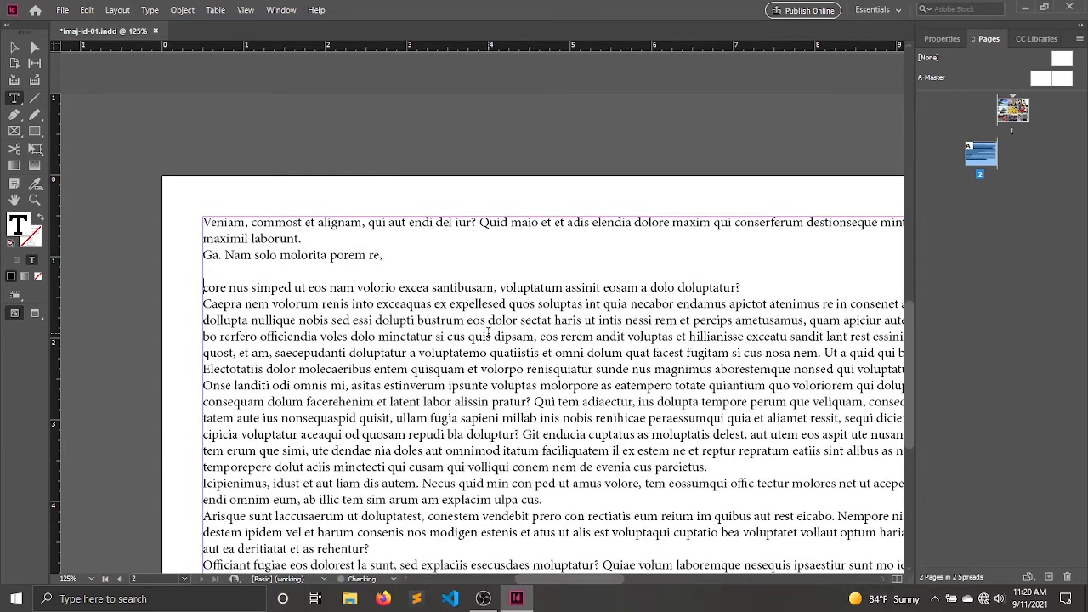
- Place img7.jpg at the text cursor in the page 2 text frame
click(64, 11)
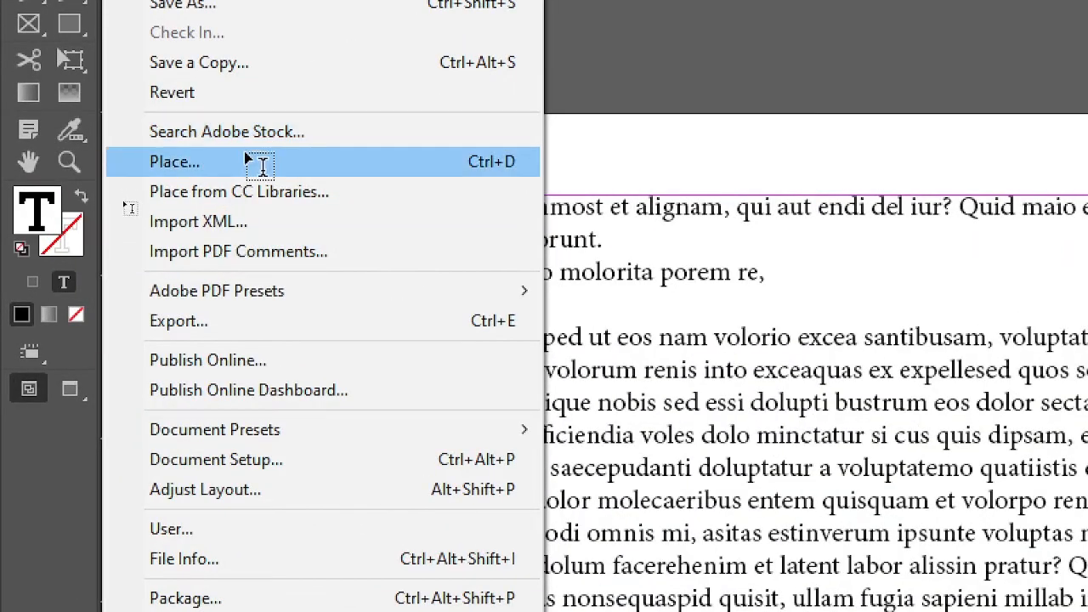
click(245, 161)
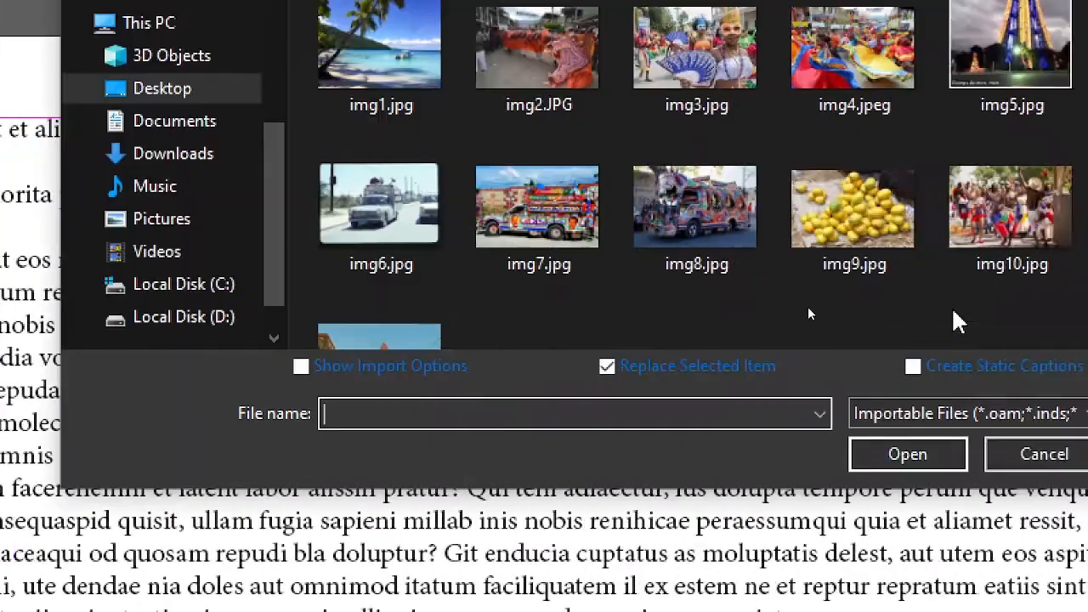
click(718, 208)
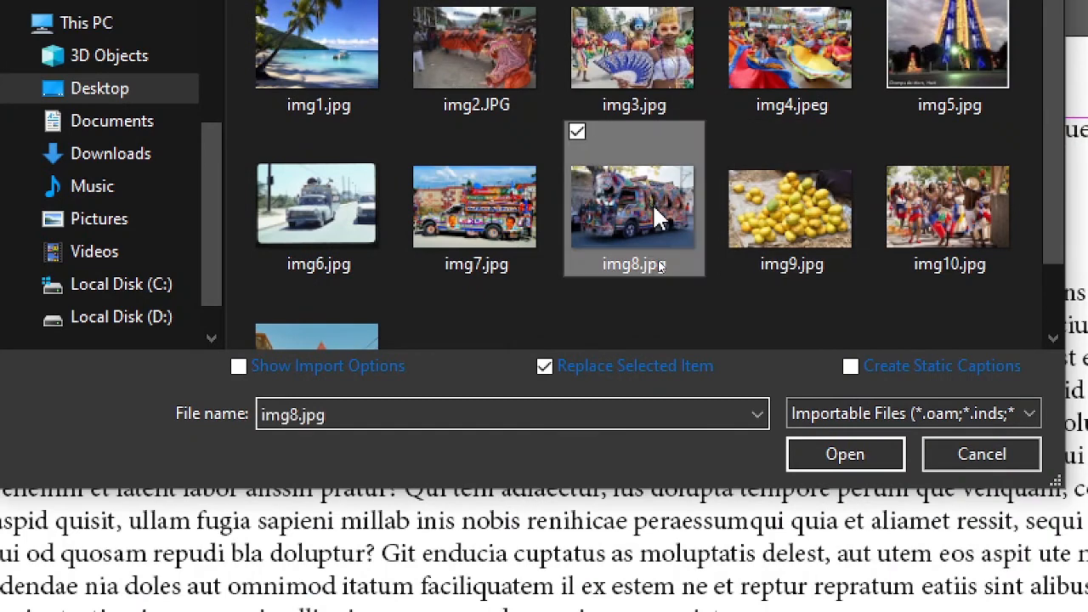
click(452, 226)
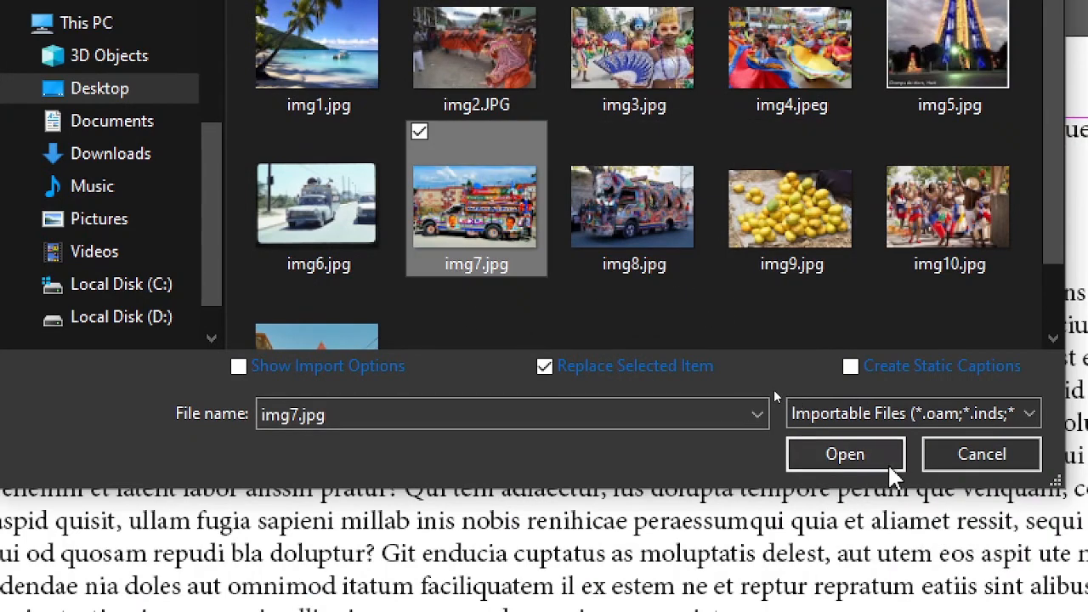
click(892, 475)
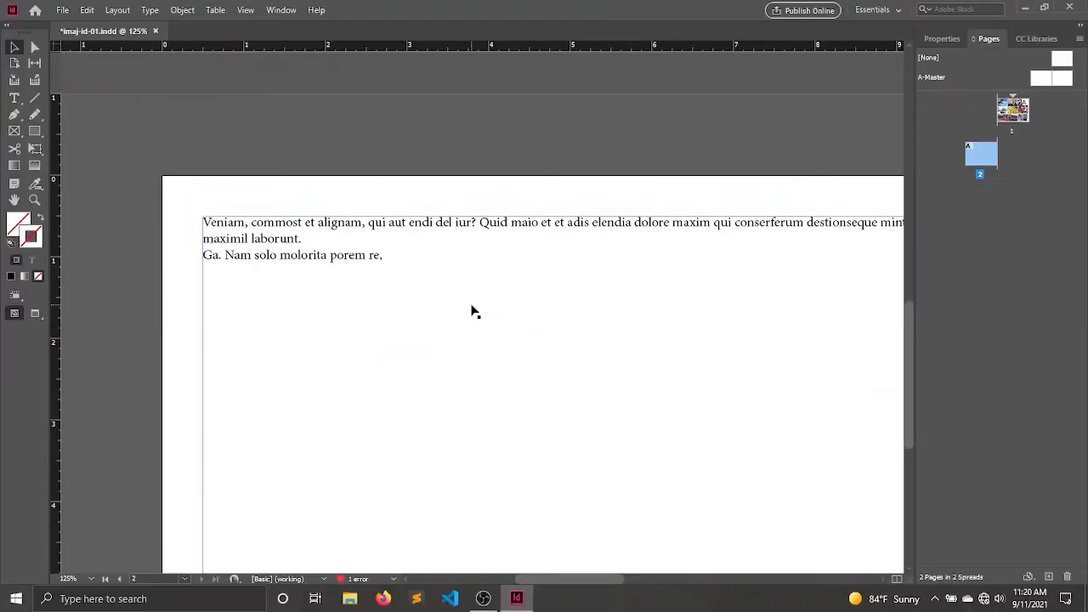
- Paste the painted truck photo inline in the page 2 text, below the line "Ga. Nam solo molorita porem re,"
scroll(471, 305, down, 7)
scroll(471, 306, up, 5)
scroll(418, 293, down, 6)
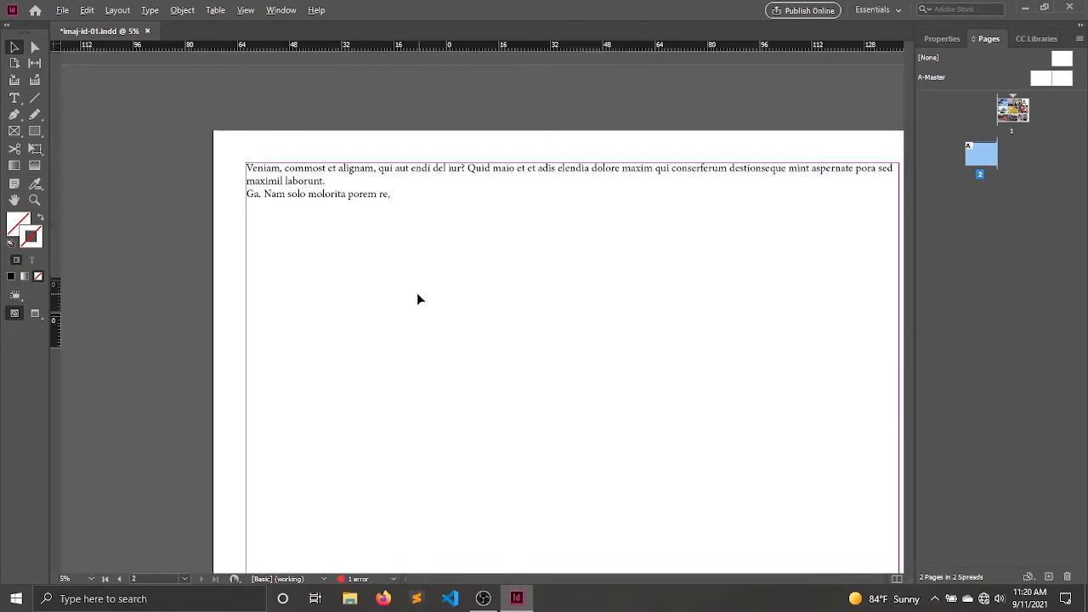
scroll(491, 340, up, 6)
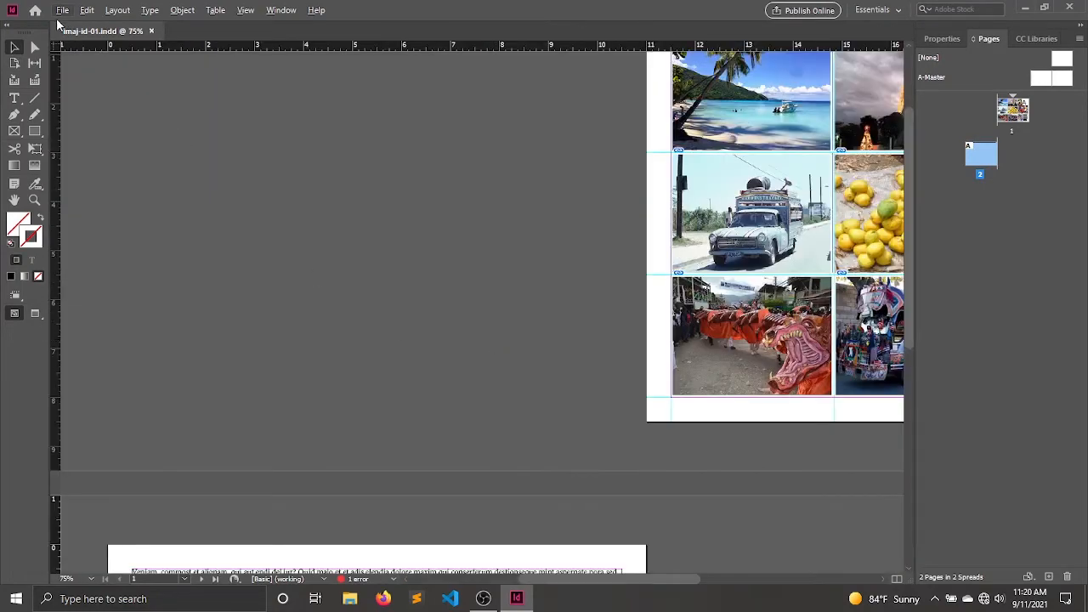
scroll(357, 195, down, 9)
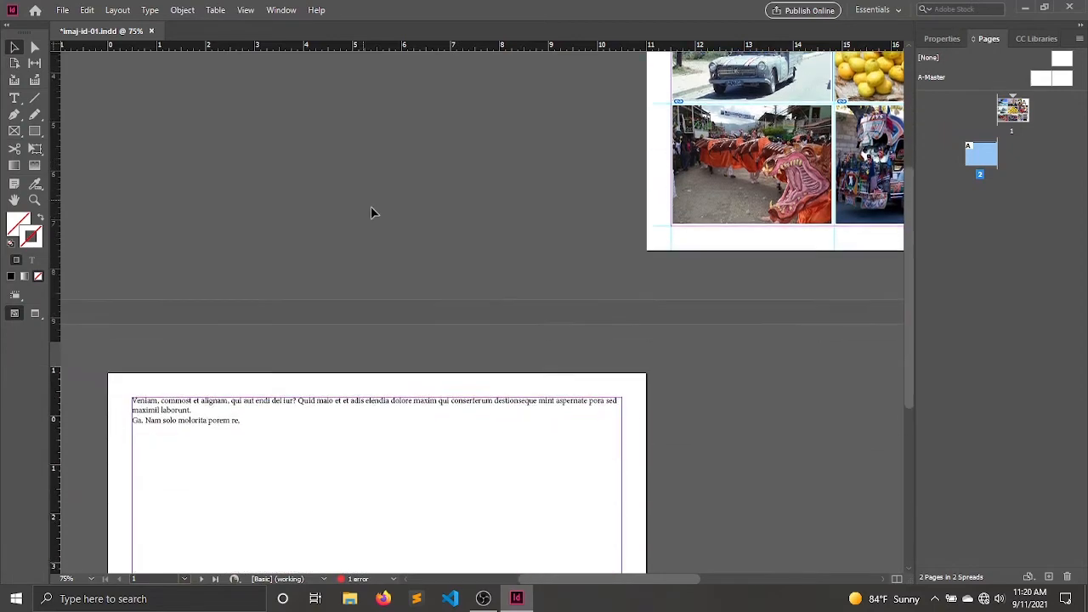
key(t)
click(271, 140)
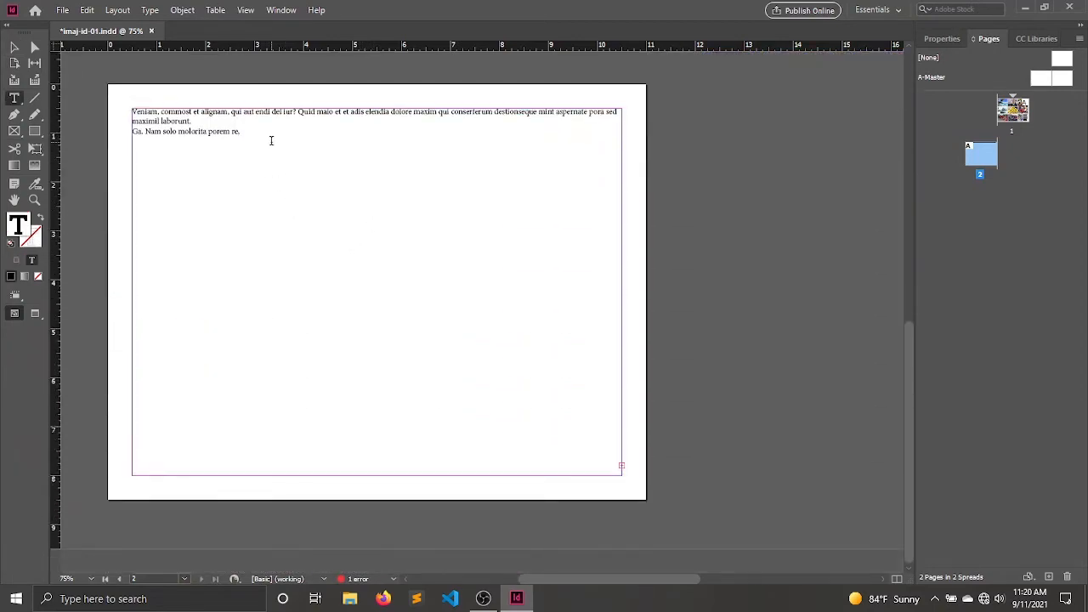
key(ctrl+v)
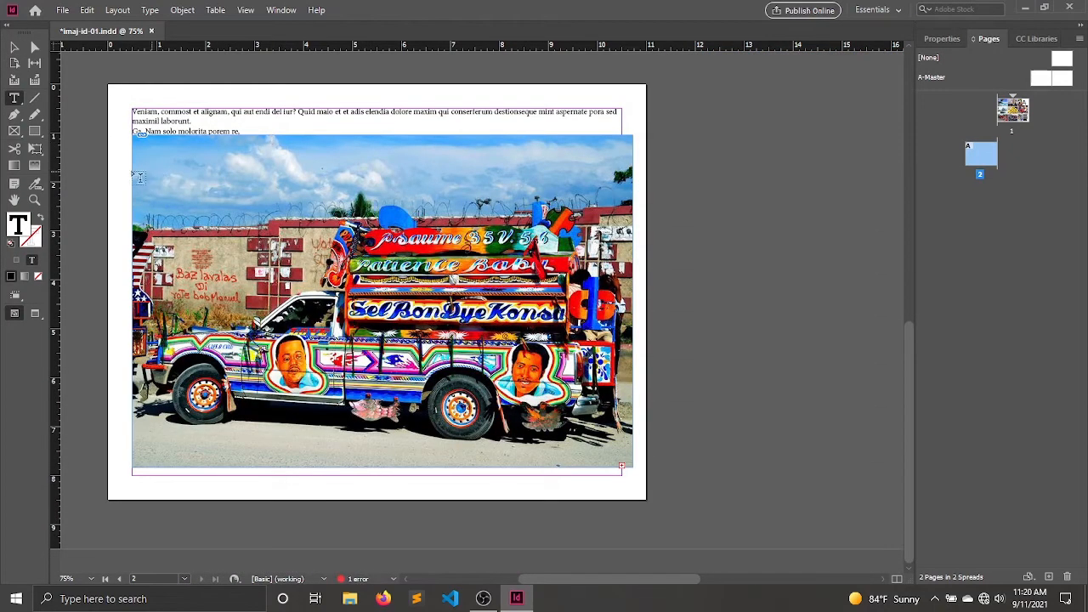
- Scale the inline truck photo down proportionally with Free Transform to about 4.3 in wide
click(15, 46)
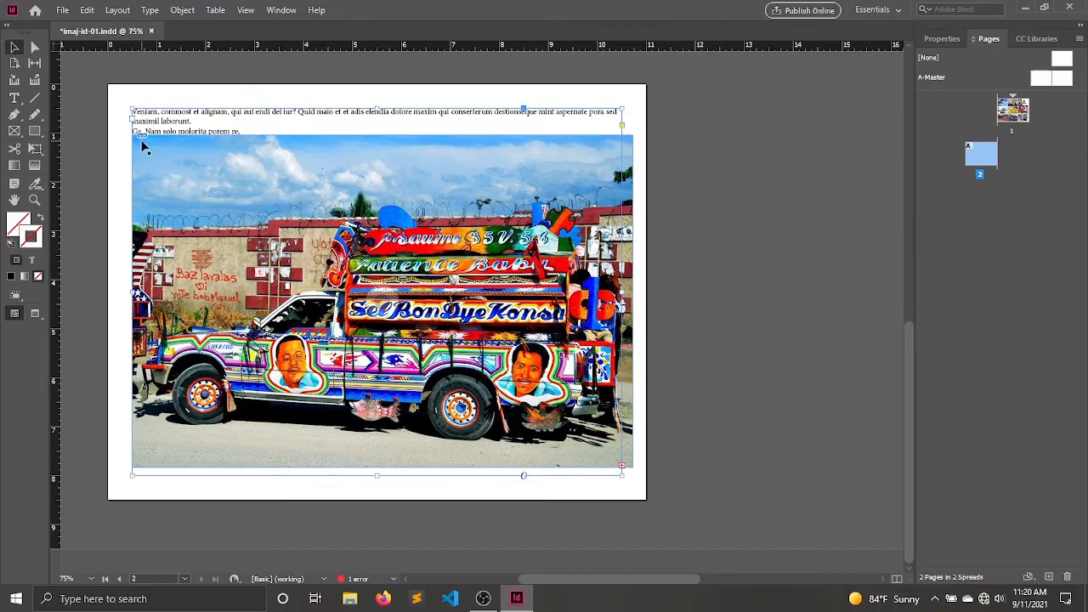
click(434, 187)
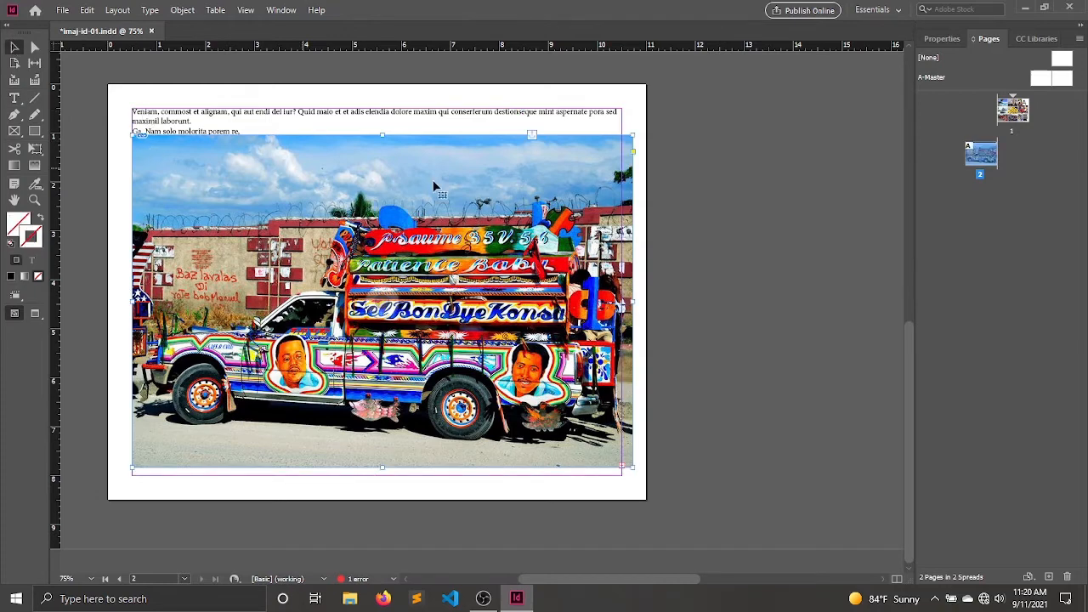
click(34, 148)
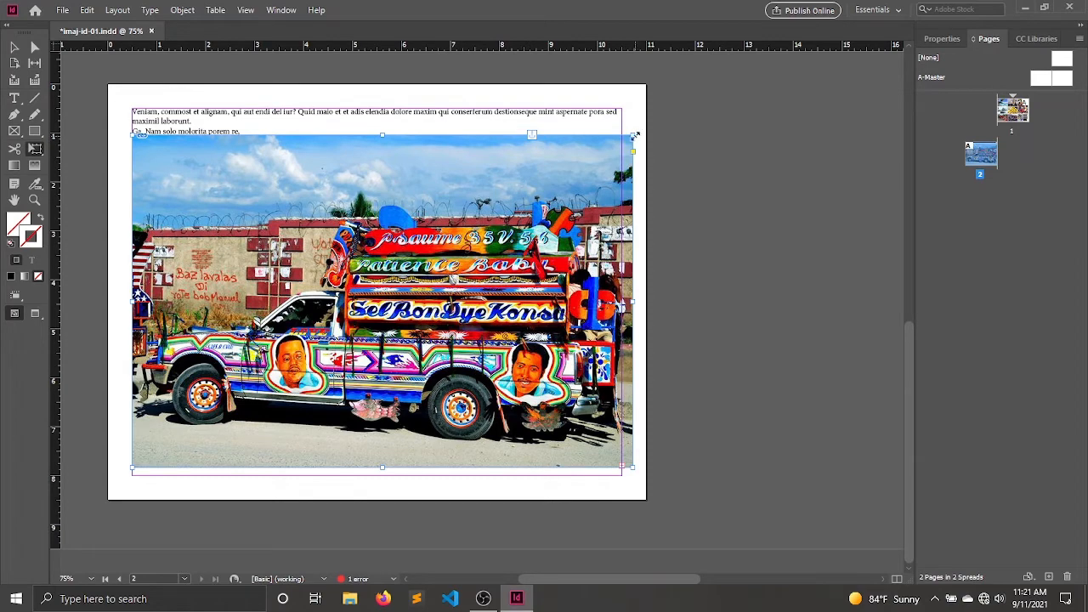
drag(634, 134, 338, 277)
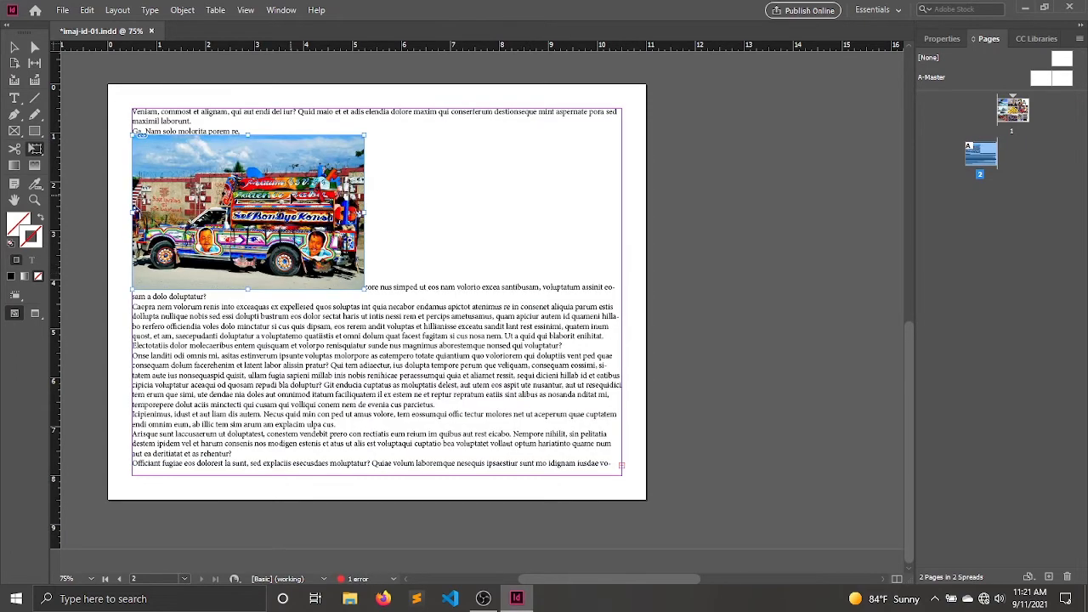
drag(367, 132, 343, 154)
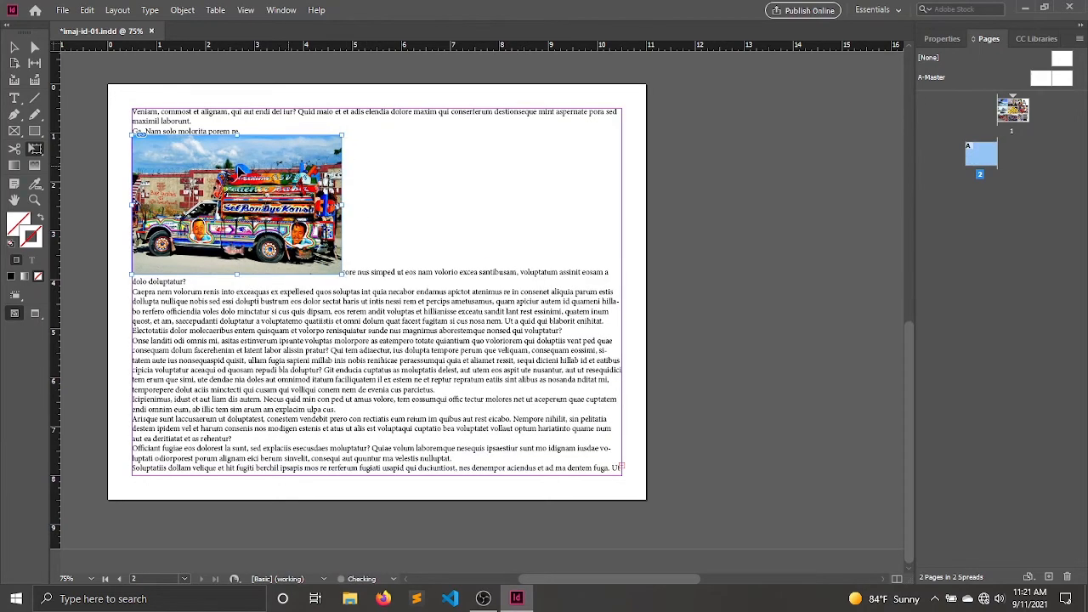
- Open the anchored object options for the inline truck photo on page 2 and set its position to Custom
click(17, 47)
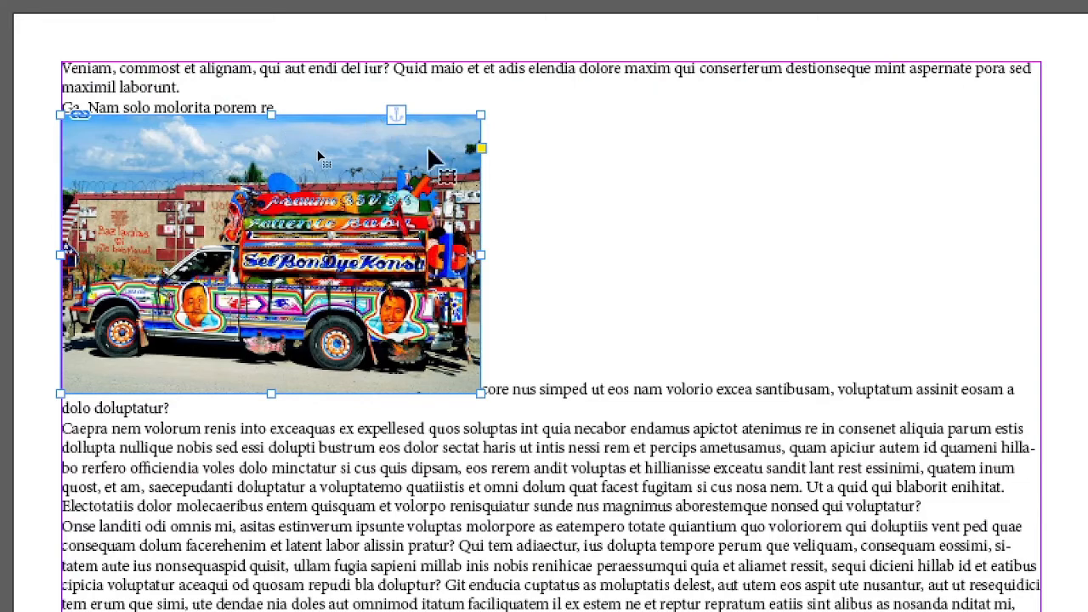
click(526, 508)
click(364, 124)
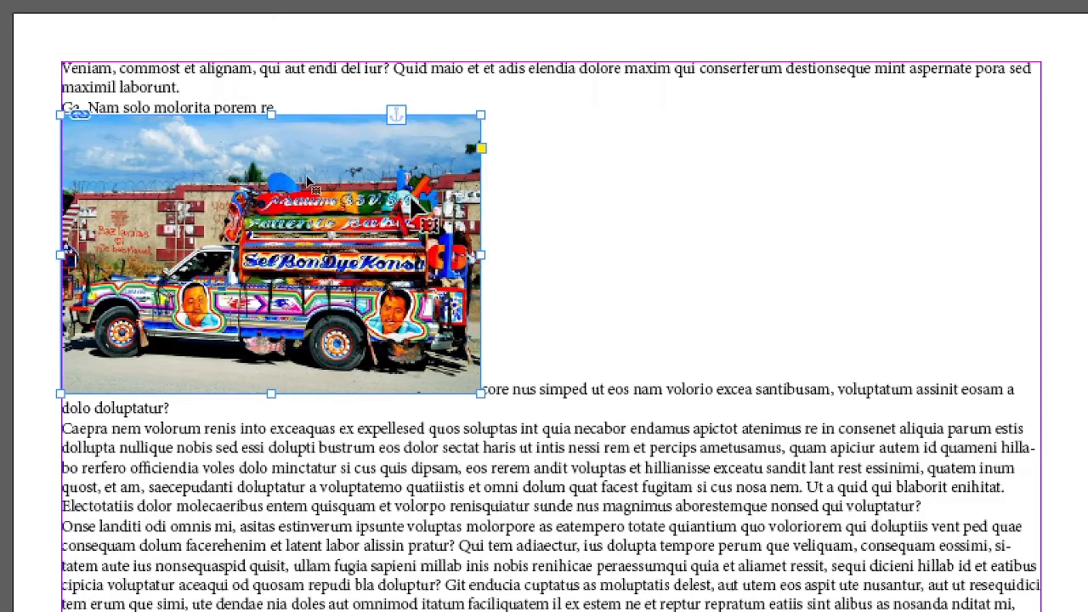
drag(409, 197, 790, 185)
drag(358, 224, 493, 236)
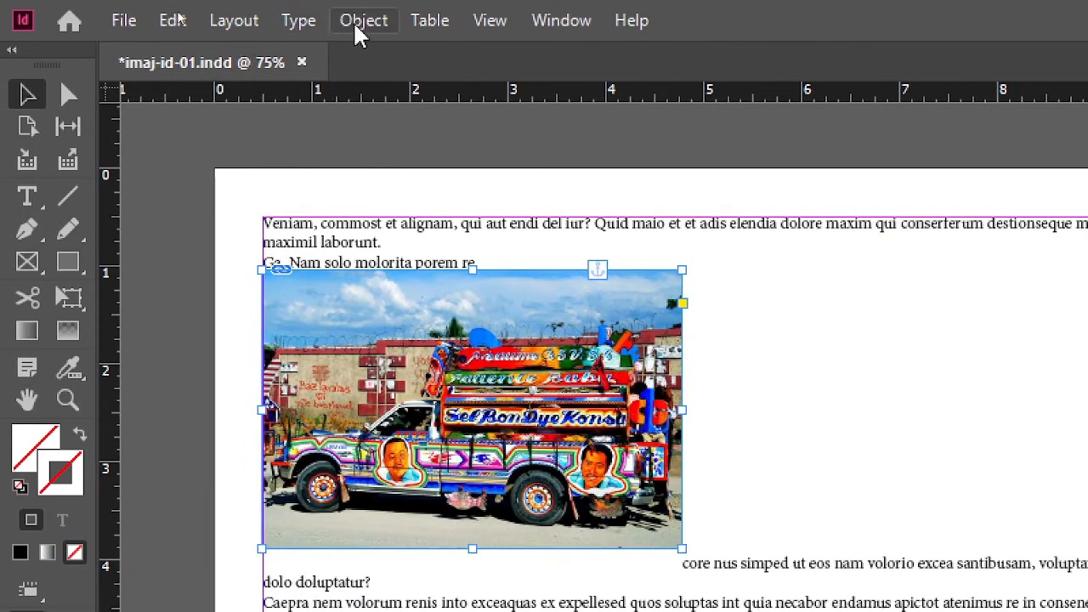
click(363, 23)
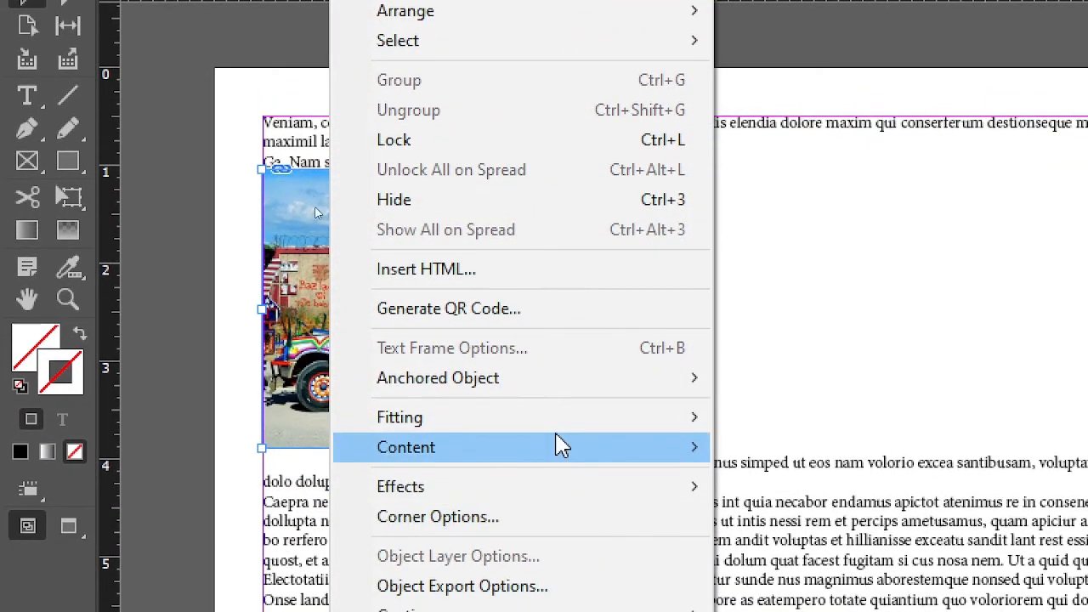
mouse_move(592, 392)
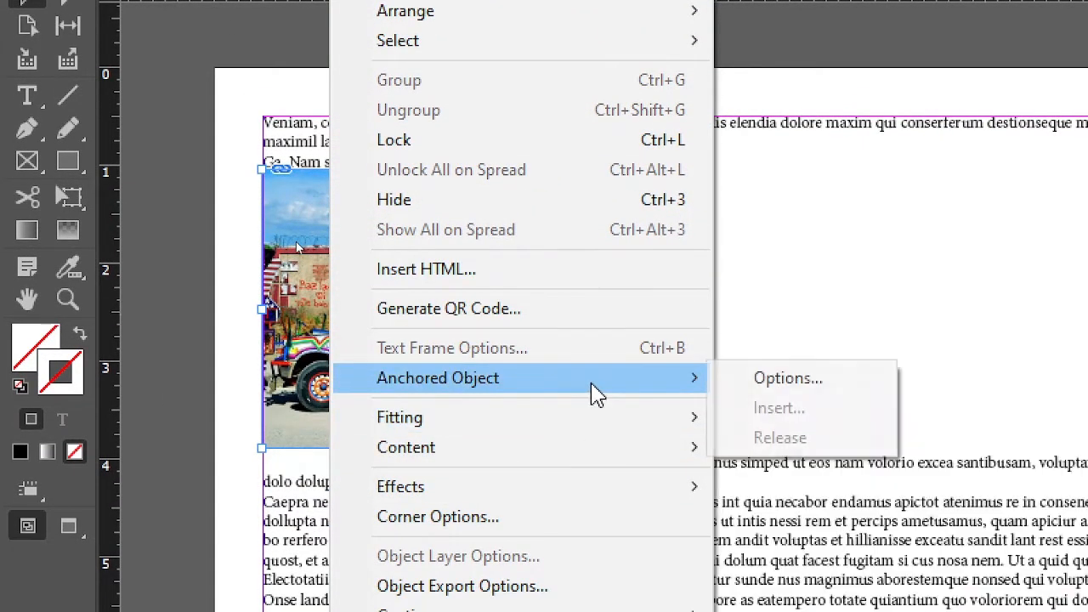
click(850, 386)
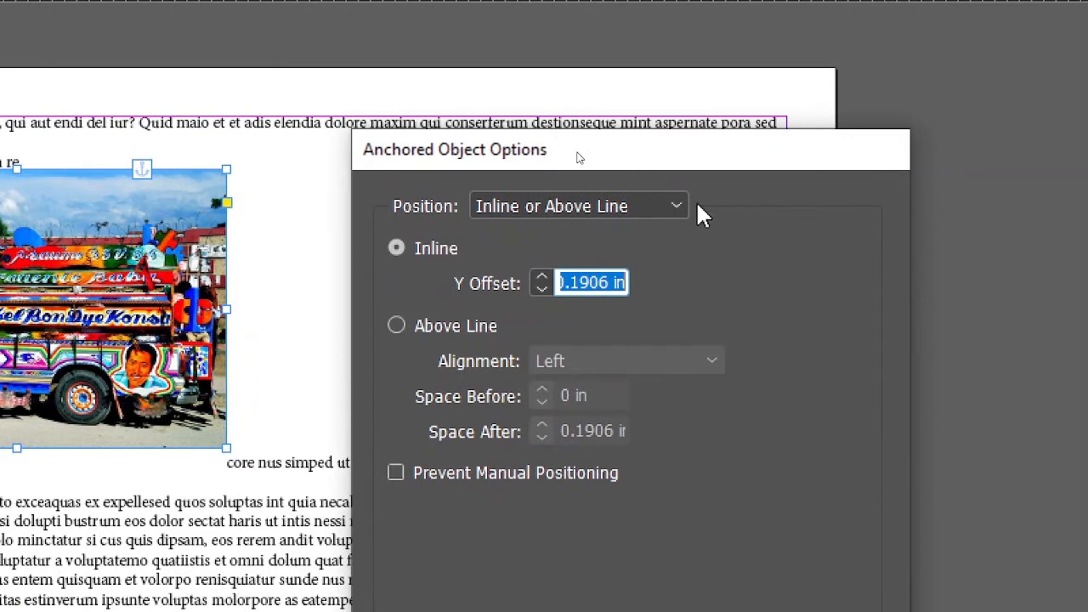
click(626, 207)
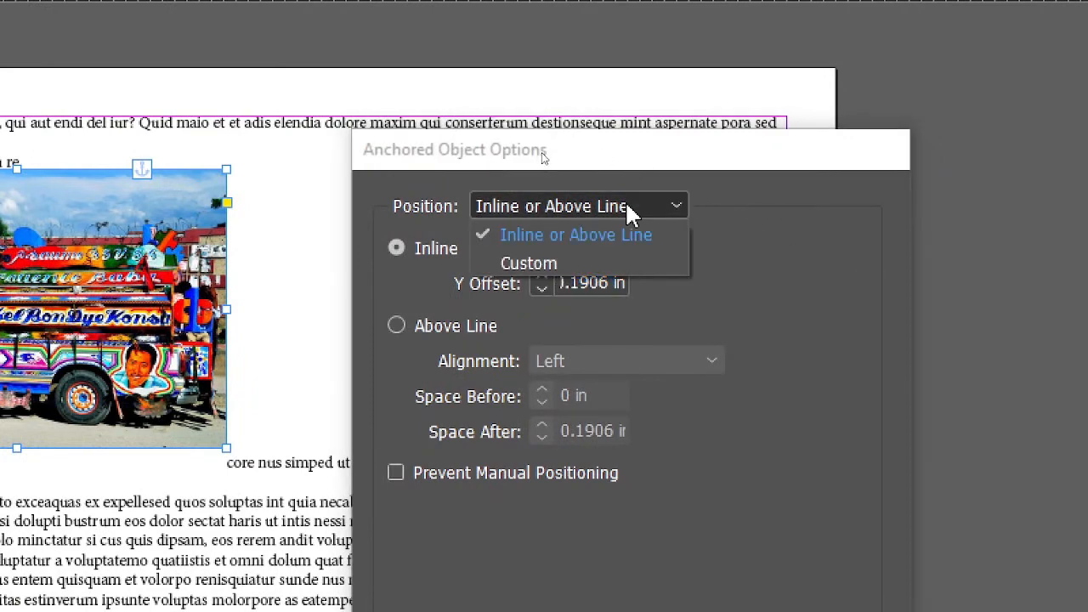
click(626, 262)
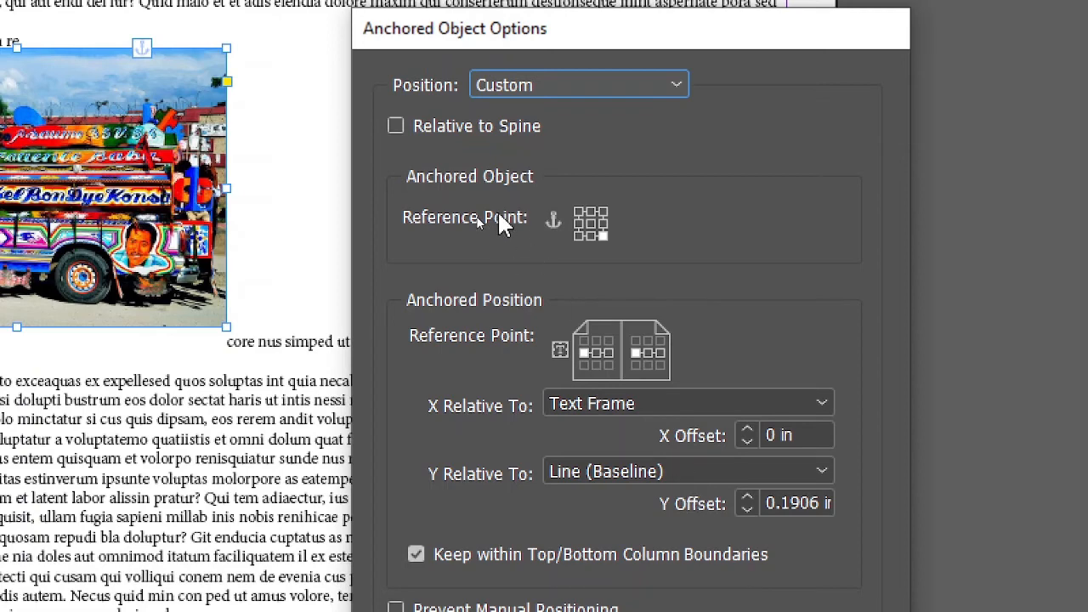
click(621, 85)
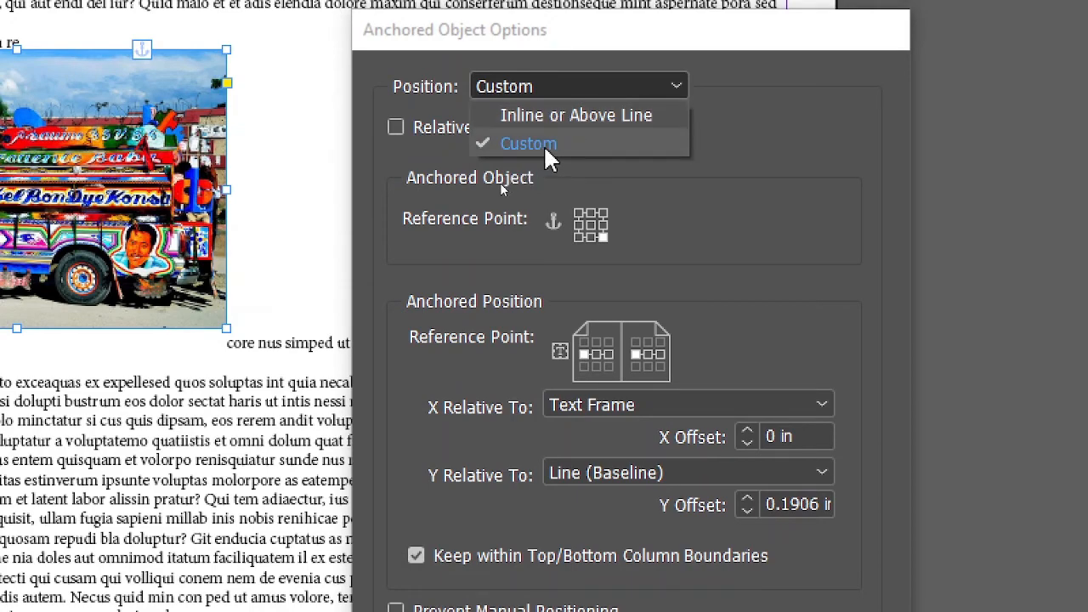
click(543, 145)
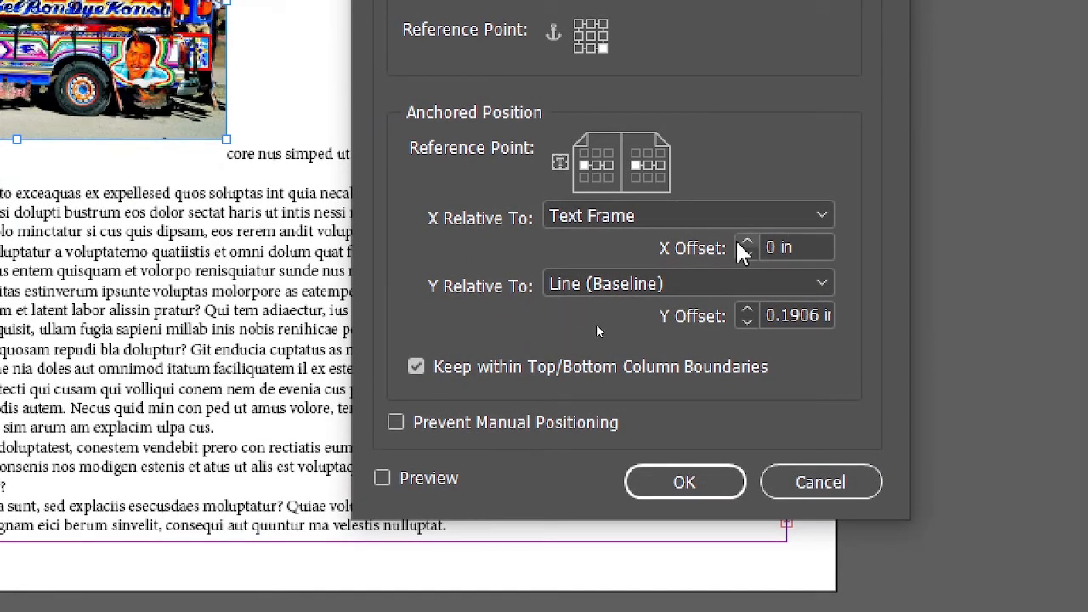
- Set the truck photo's anchored X offset to 0.1875 in and turn on the preview
click(745, 241)
click(744, 241)
click(744, 241)
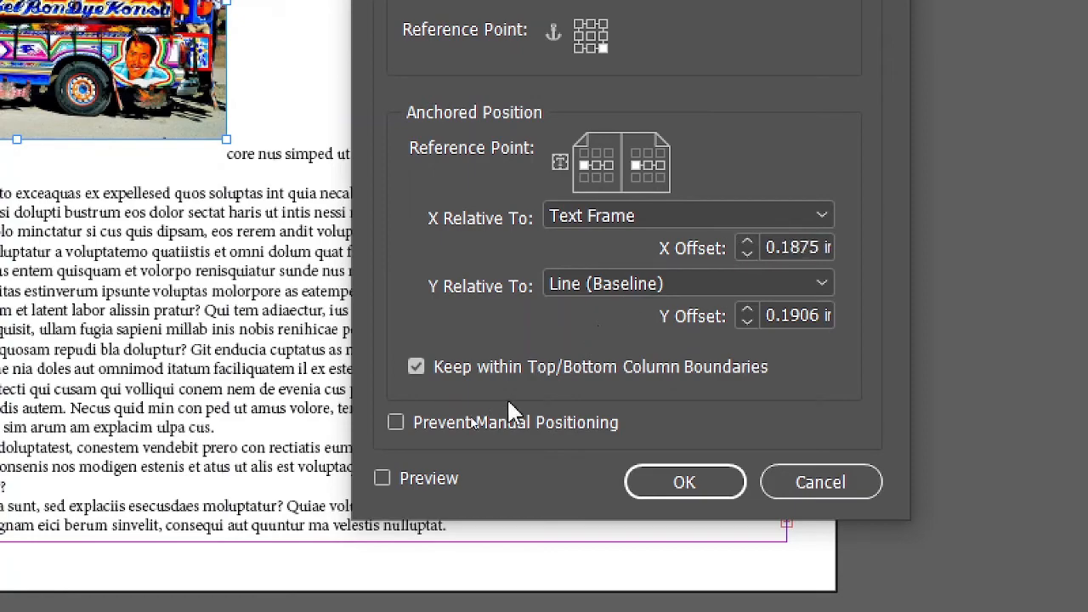
click(452, 478)
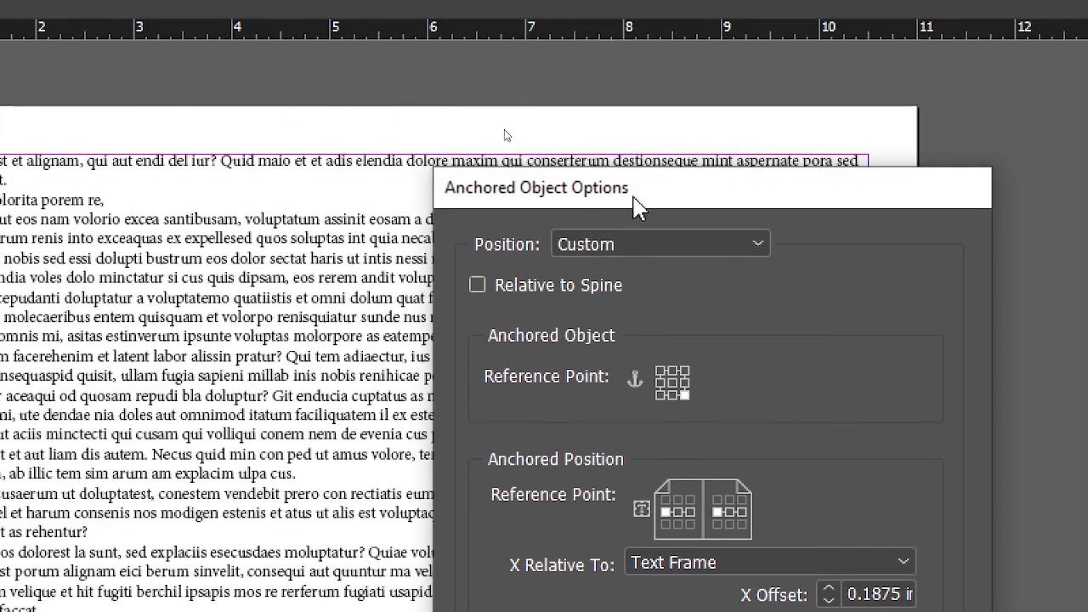
- Move the options dialog clear of the photo and lower its anchored X offset to -3.5625 in
drag(637, 209, 0, 557)
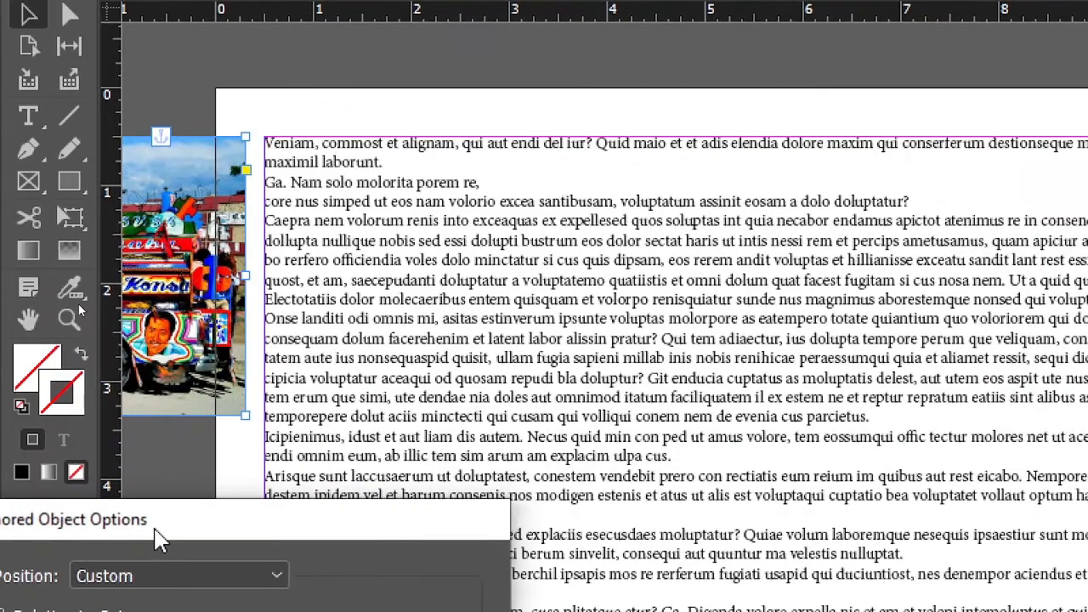
drag(159, 539, 799, 81)
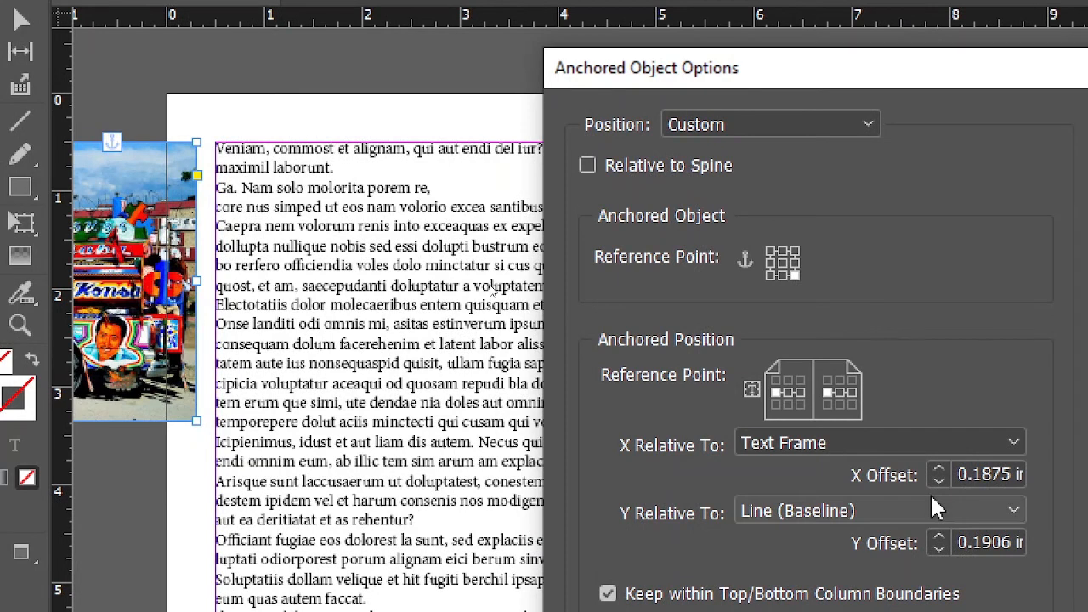
click(939, 479)
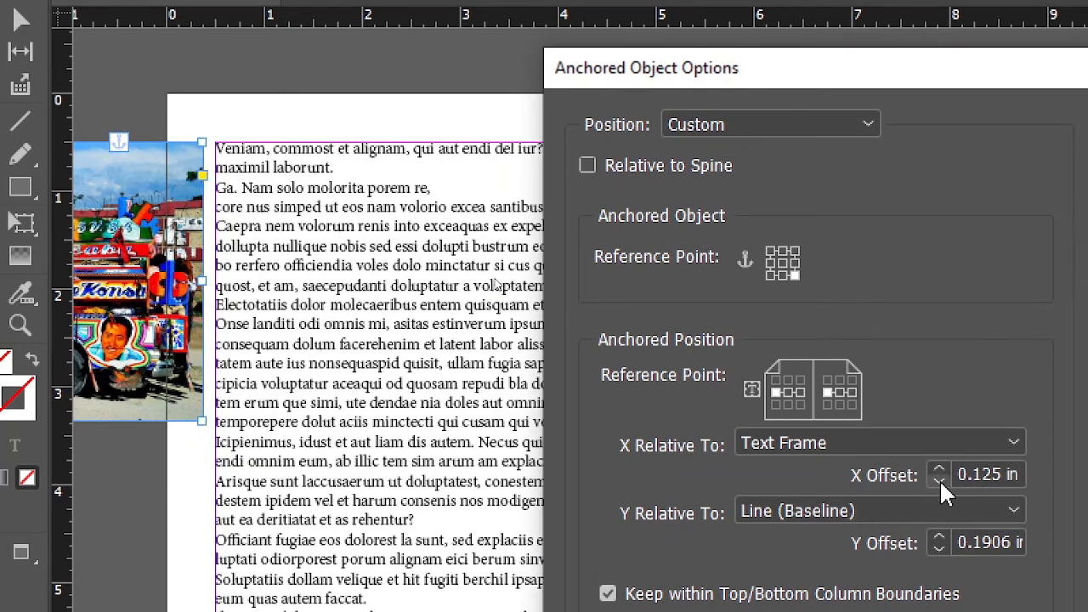
click(940, 480)
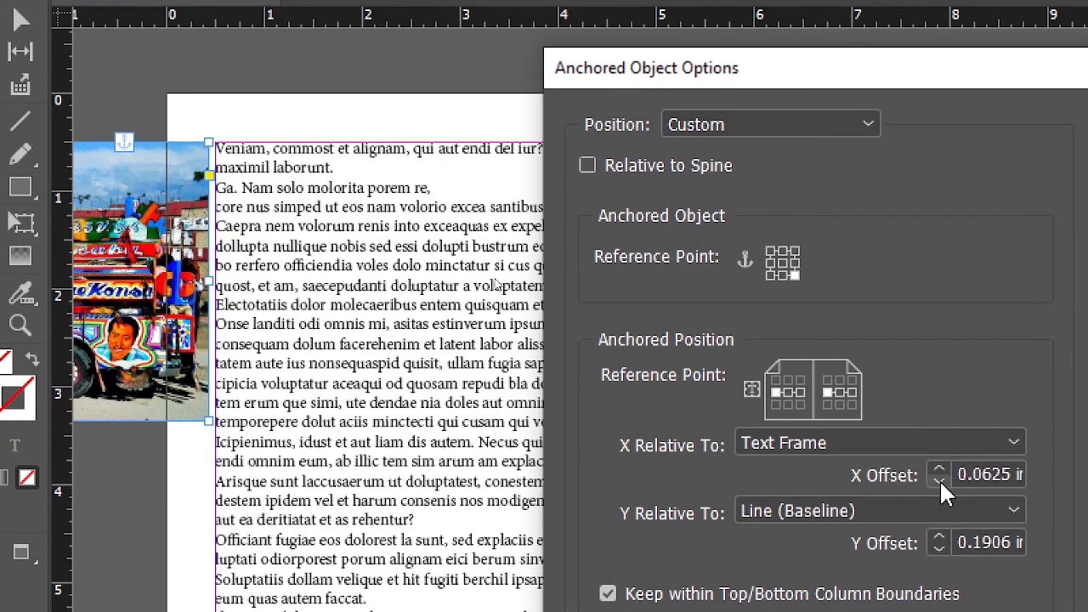
click(940, 479)
click(939, 479)
click(939, 480)
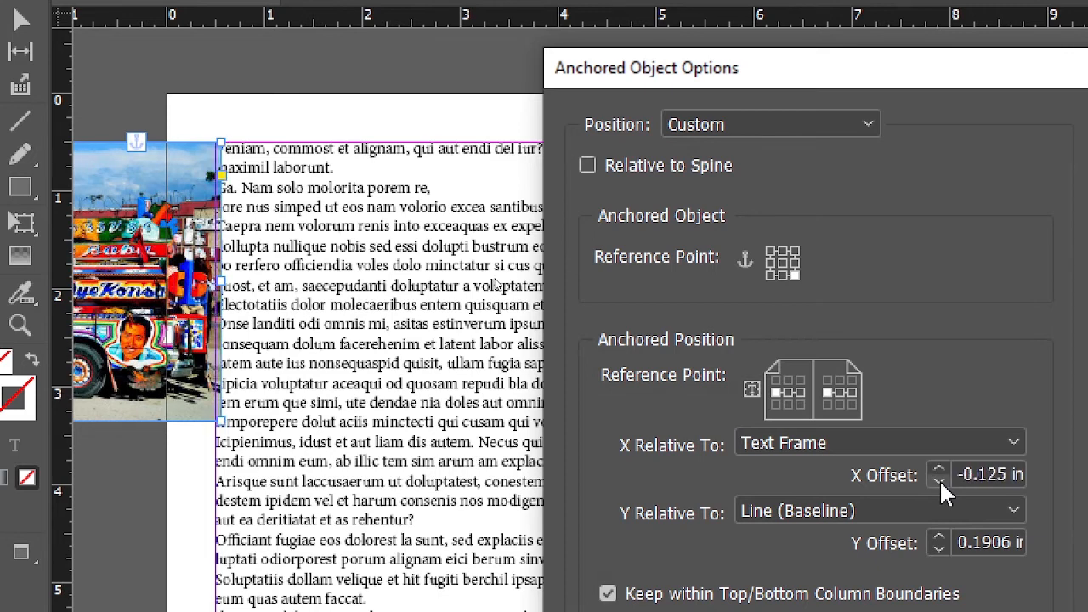
click(939, 479)
click(939, 480)
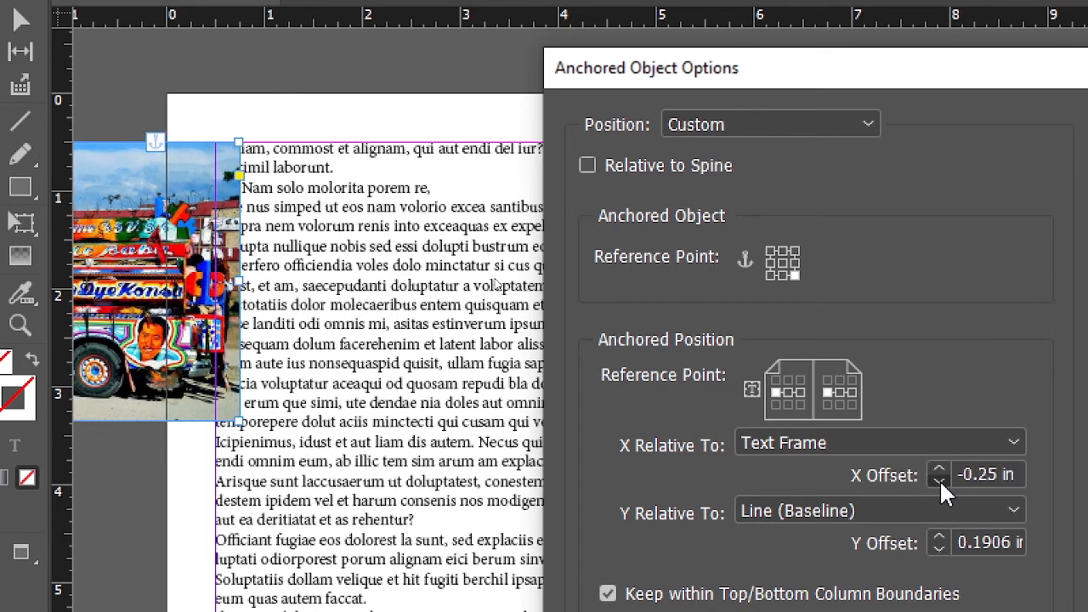
click(939, 479)
click(940, 479)
click(939, 479)
click(939, 480)
click(940, 480)
click(939, 480)
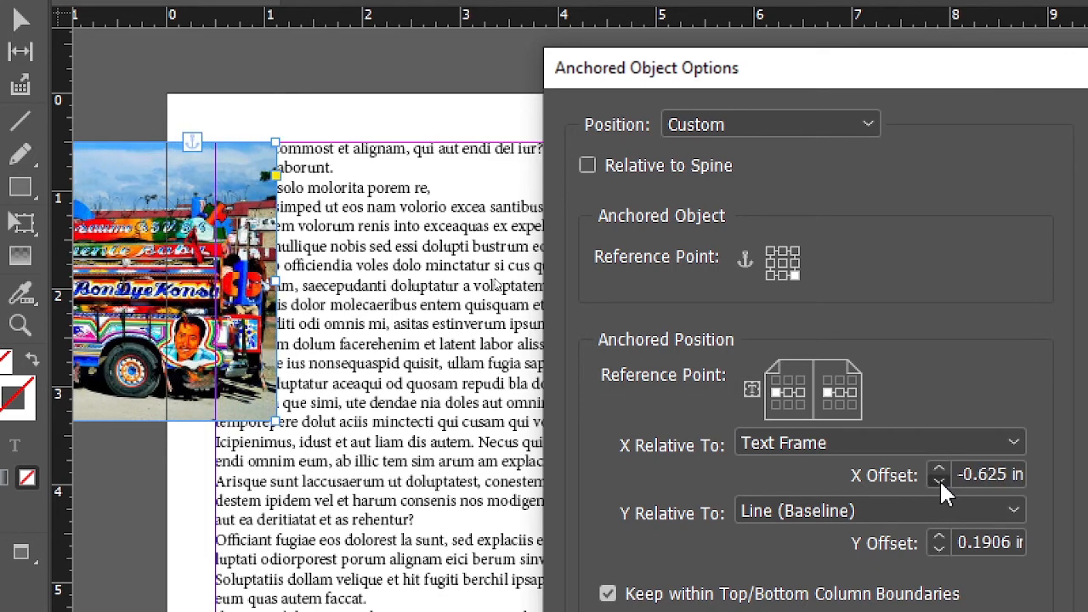
click(939, 479)
click(939, 479)
click(939, 479)
click(939, 479)
click(939, 480)
click(939, 479)
click(939, 480)
click(939, 480)
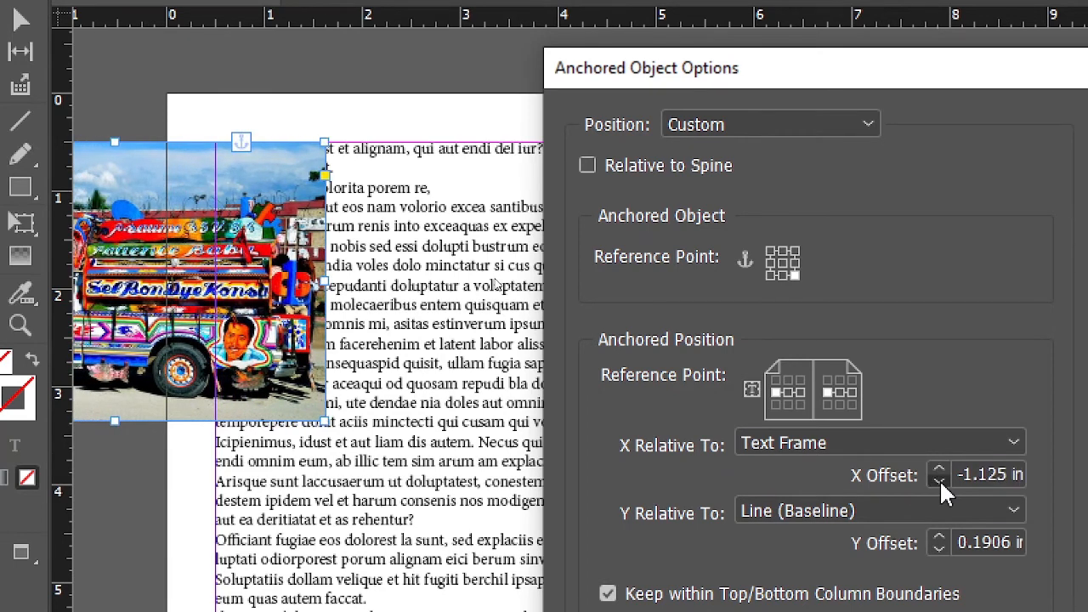
click(939, 479)
click(939, 479)
click(939, 479)
click(939, 479)
click(939, 479)
click(939, 479)
click(940, 479)
click(940, 479)
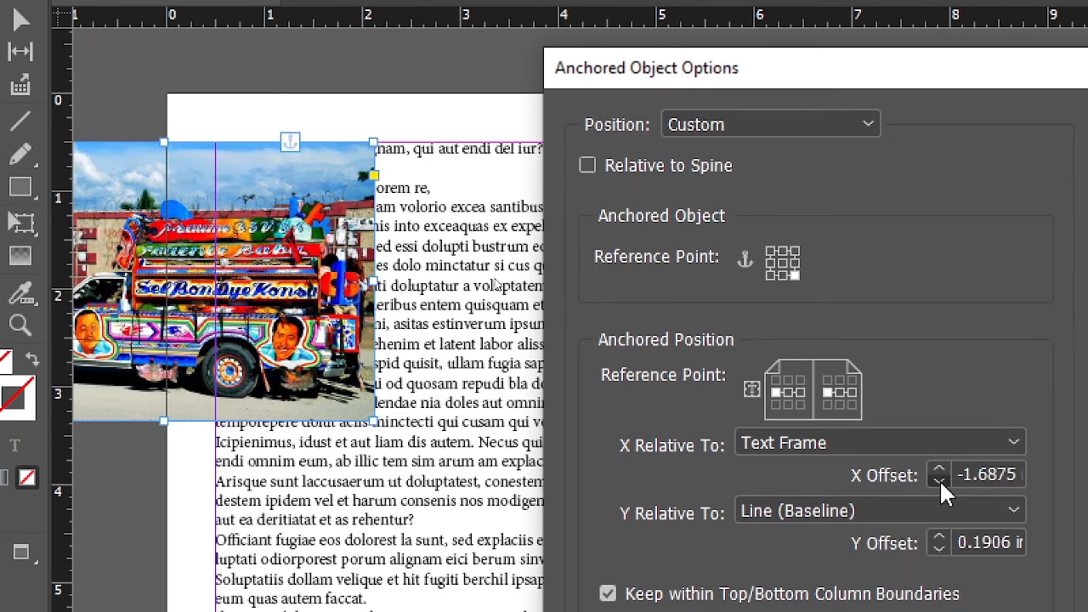
click(940, 479)
click(939, 479)
click(939, 480)
click(939, 480)
click(939, 479)
click(939, 479)
click(939, 480)
click(939, 479)
click(940, 479)
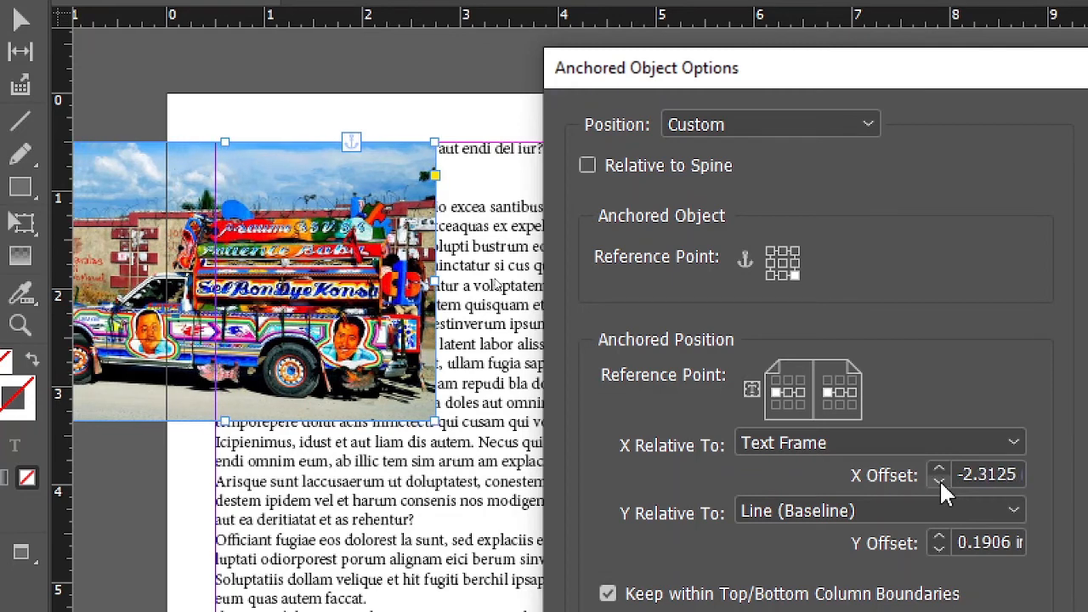
click(940, 479)
click(939, 480)
click(940, 479)
click(939, 480)
click(940, 479)
click(939, 480)
click(939, 479)
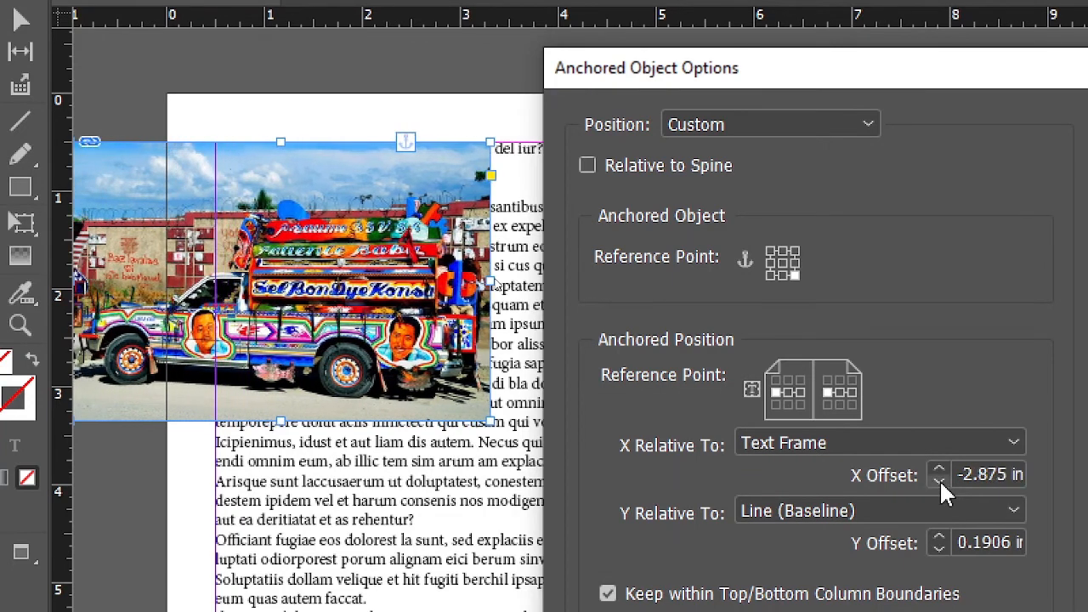
click(939, 480)
click(939, 480)
click(939, 479)
click(940, 479)
click(939, 480)
click(940, 479)
click(939, 479)
click(939, 480)
click(939, 479)
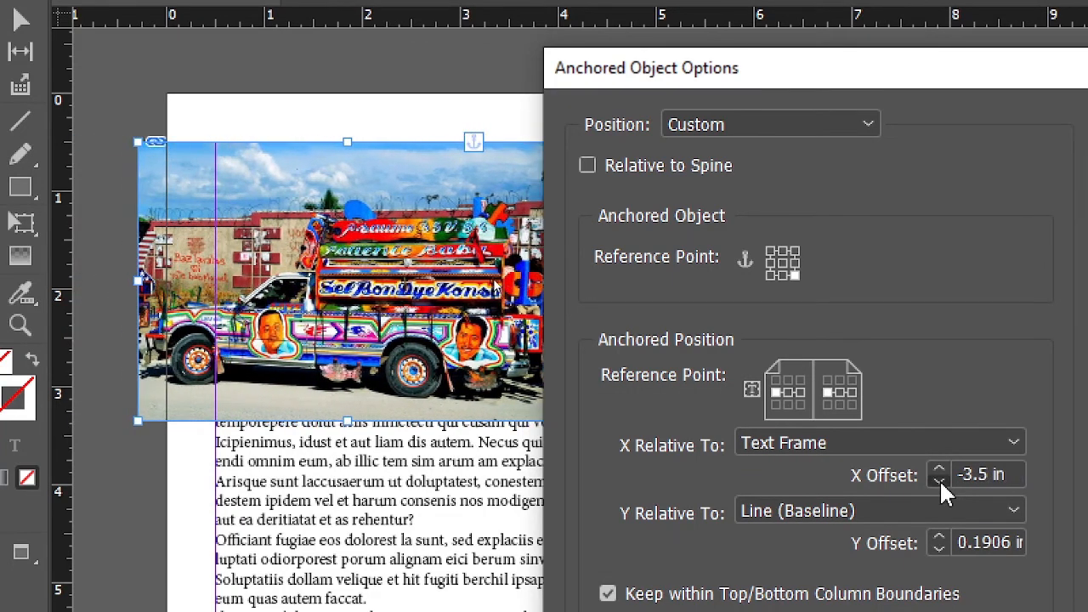
click(939, 479)
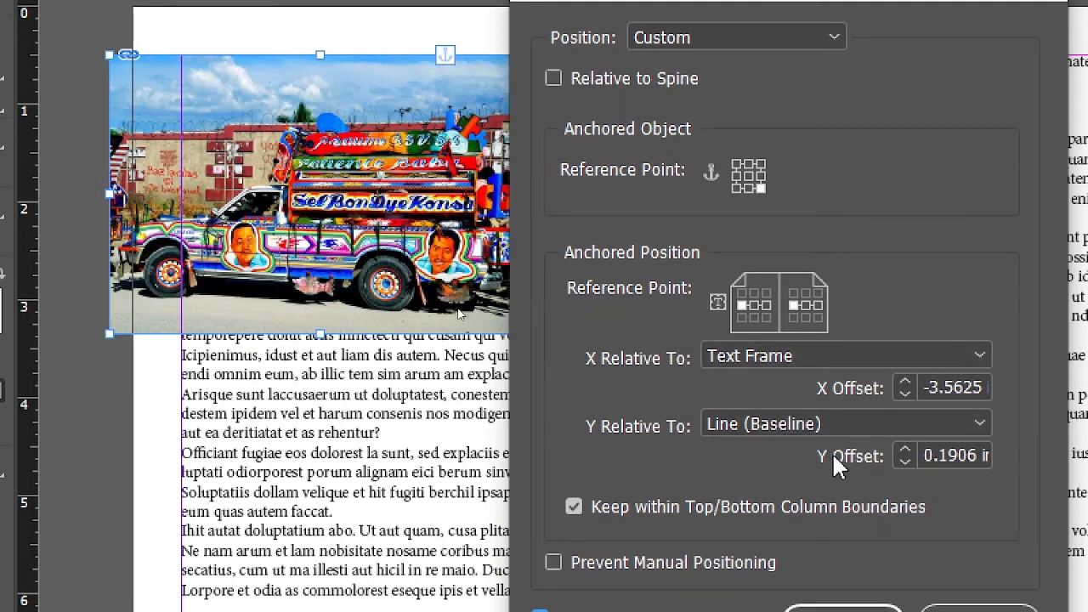
- Try raising the truck photo's anchored Y offset to 0.5625 in, then lowering it to -0.125 in
click(904, 452)
click(904, 451)
click(904, 451)
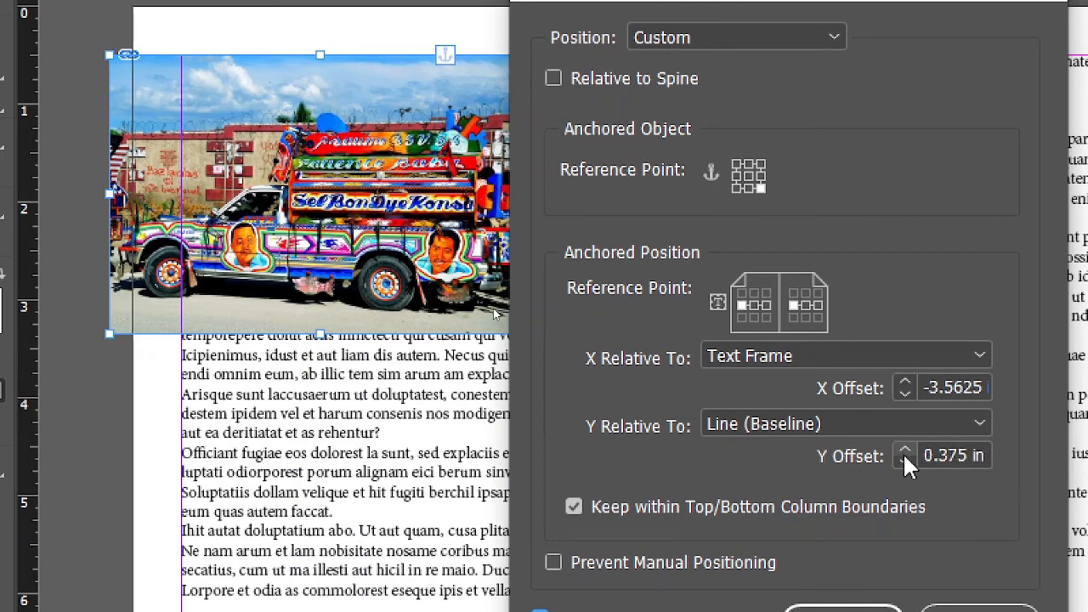
click(904, 451)
click(905, 451)
click(905, 452)
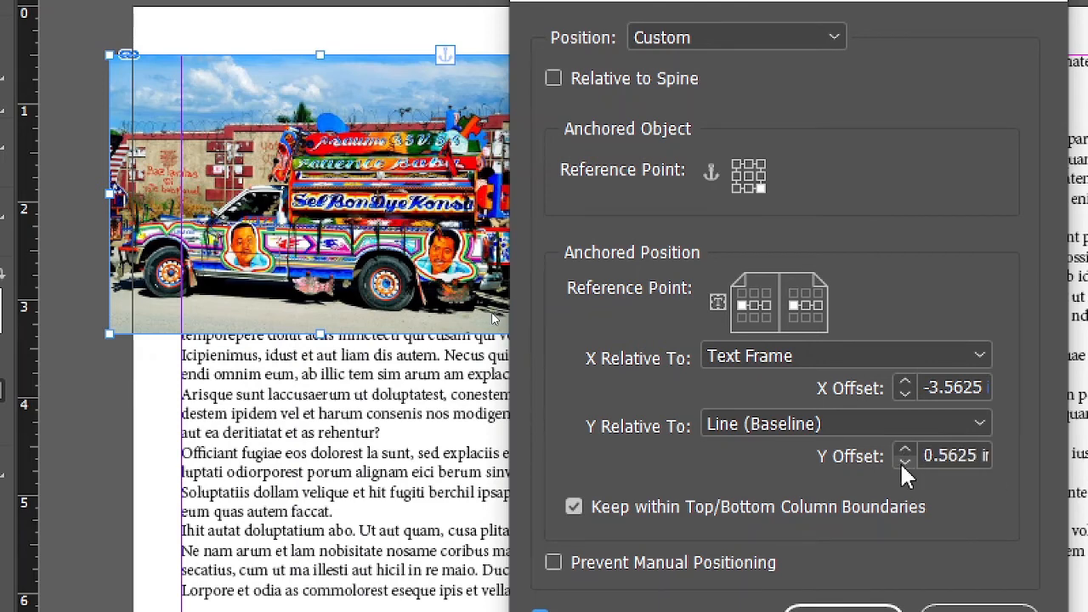
click(901, 464)
click(902, 463)
click(901, 463)
click(902, 463)
click(902, 463)
click(902, 463)
click(902, 463)
click(902, 463)
click(902, 463)
click(902, 463)
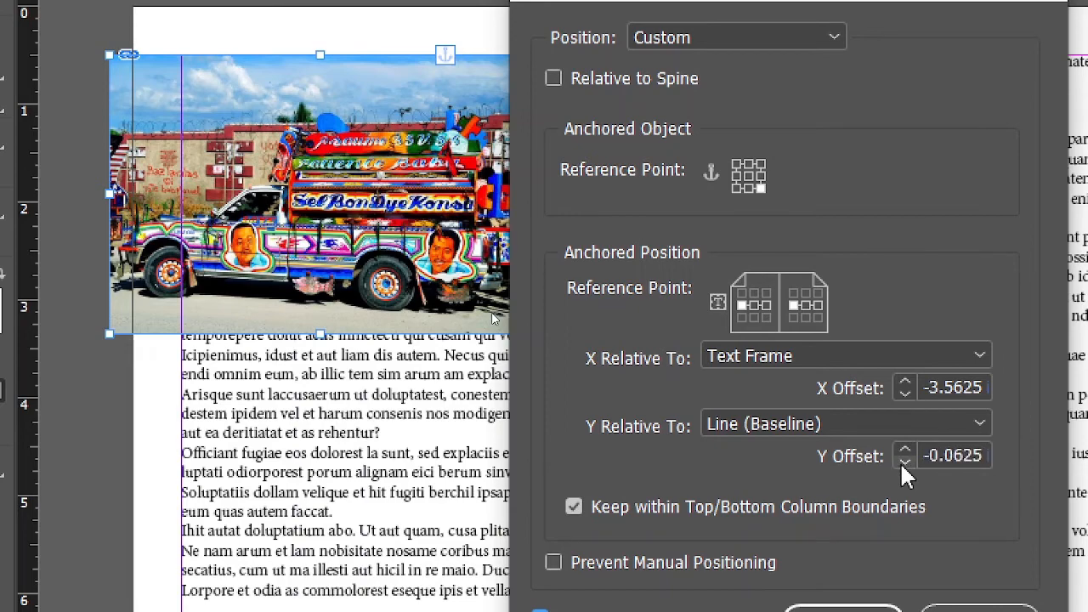
click(902, 463)
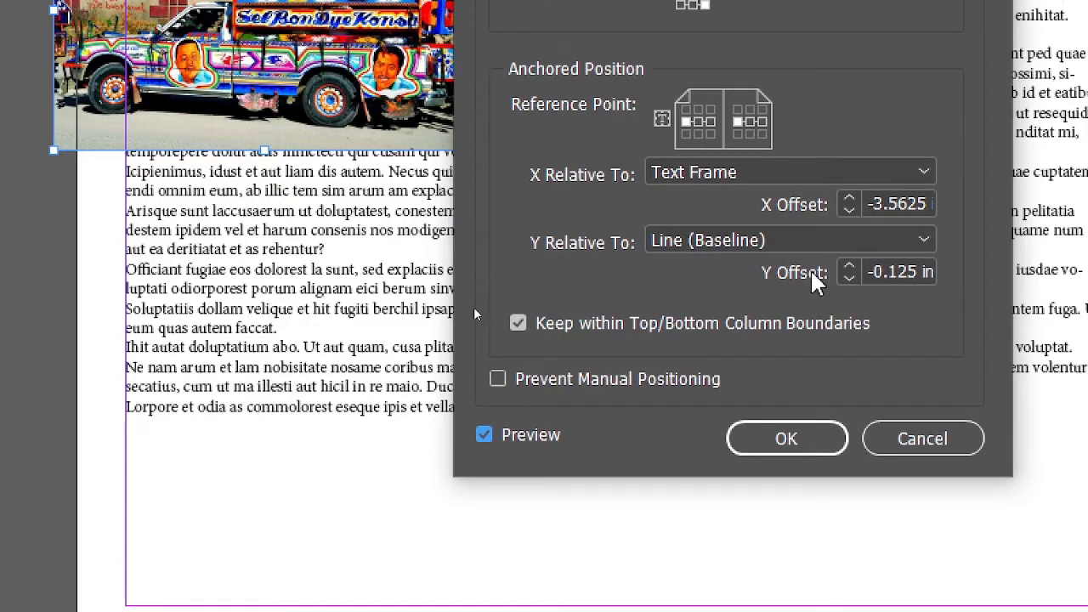
- Set the truck photo's anchored X offset to -4.25 in relative to the text frame
click(847, 200)
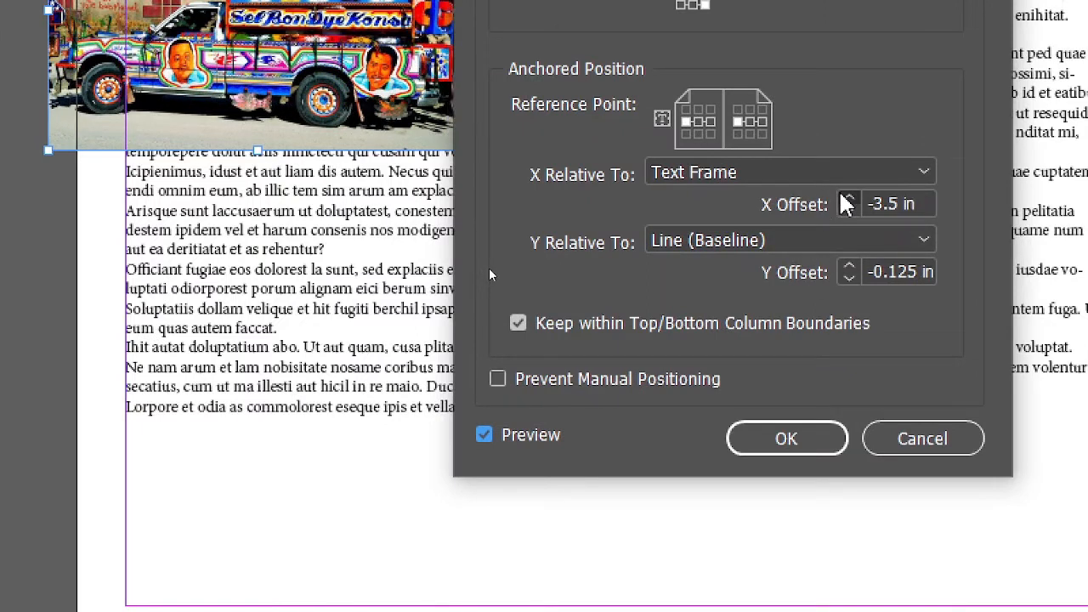
click(848, 200)
click(848, 200)
click(847, 199)
click(847, 211)
click(847, 211)
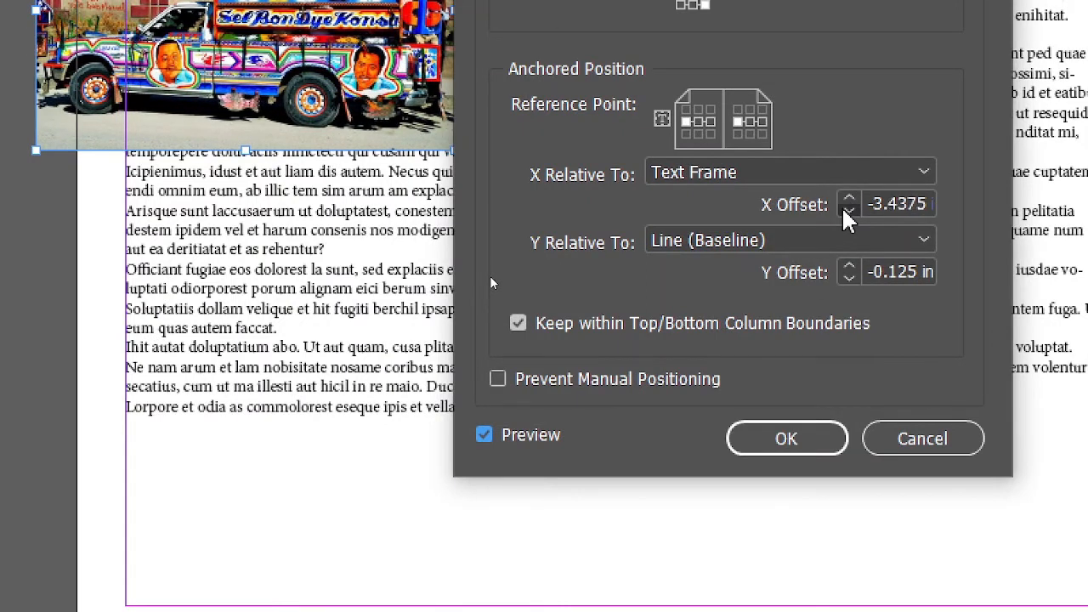
click(848, 211)
click(848, 211)
click(848, 211)
click(848, 211)
click(847, 211)
click(848, 211)
click(847, 211)
click(848, 211)
click(847, 211)
click(848, 211)
click(848, 211)
click(848, 211)
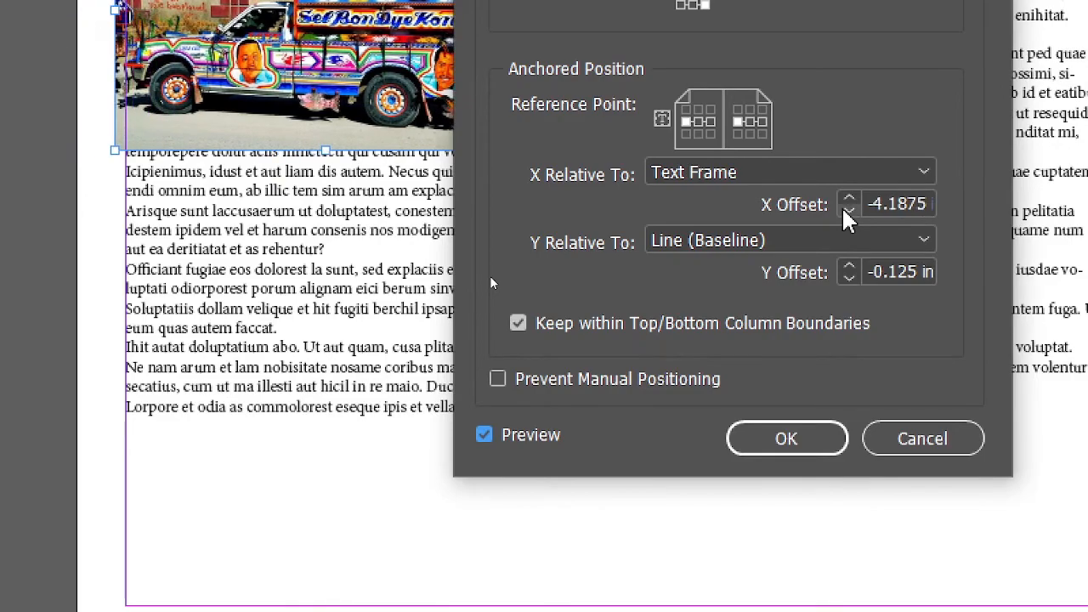
click(848, 211)
- Turn off keeping the truck photo within the top/bottom column boundaries and raise its anchored Y offset to 1.375 in
drag(714, 126, 1083, 67)
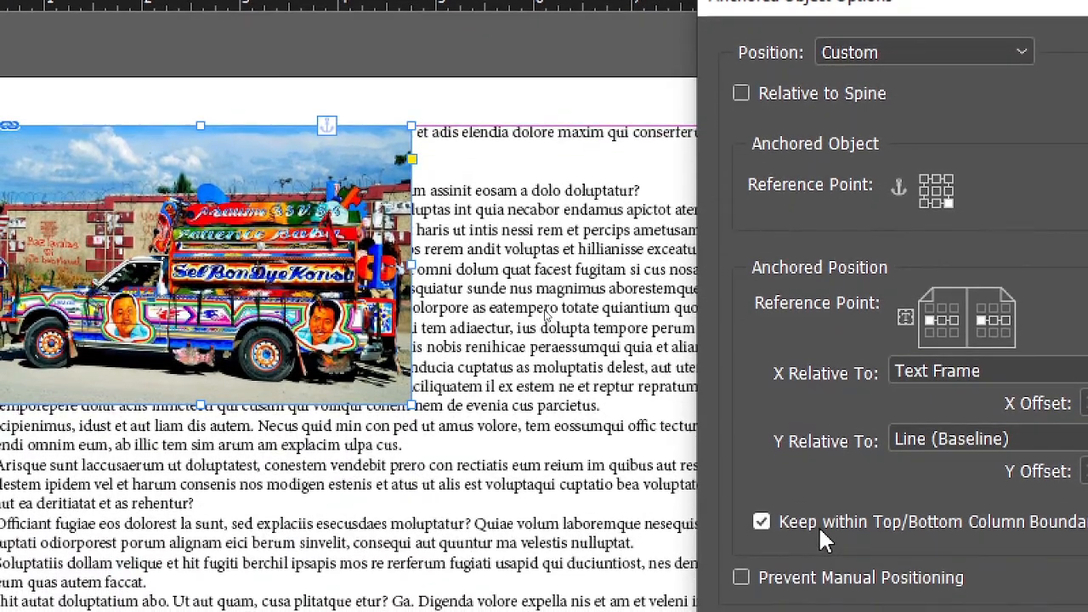
click(818, 525)
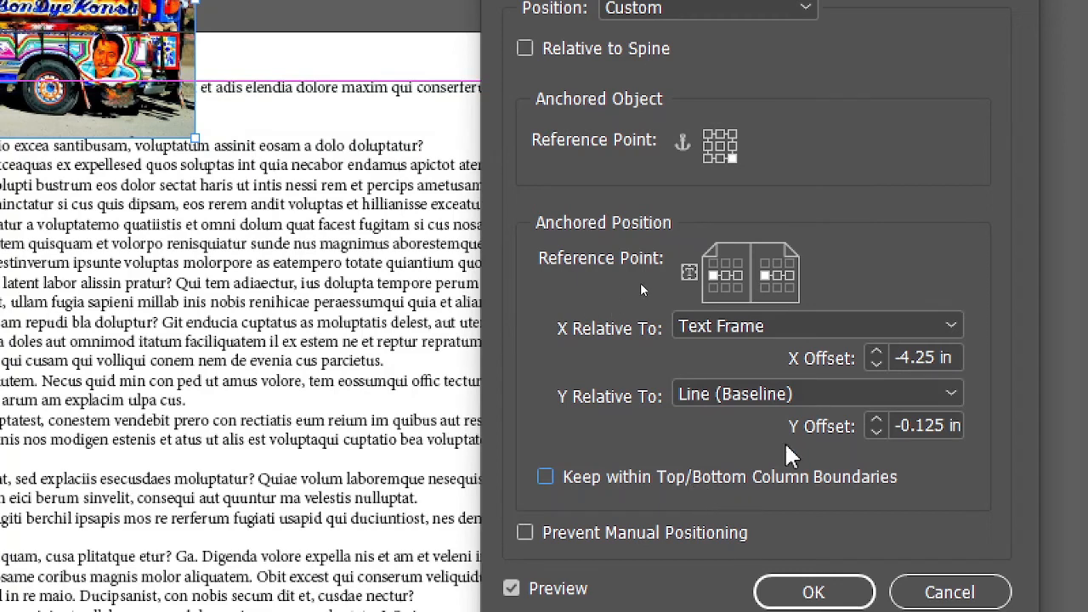
click(875, 421)
click(875, 421)
click(875, 421)
click(876, 421)
click(876, 421)
click(876, 421)
click(876, 421)
click(877, 421)
click(877, 421)
click(876, 421)
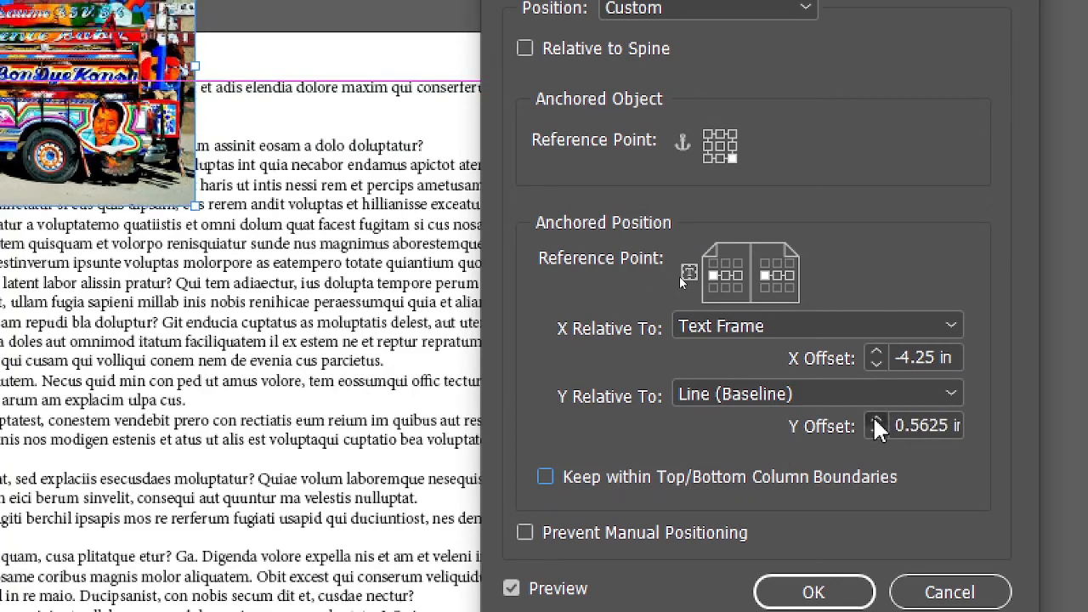
click(876, 420)
click(877, 421)
click(877, 421)
click(876, 421)
click(877, 420)
click(877, 421)
click(877, 421)
click(877, 421)
click(876, 421)
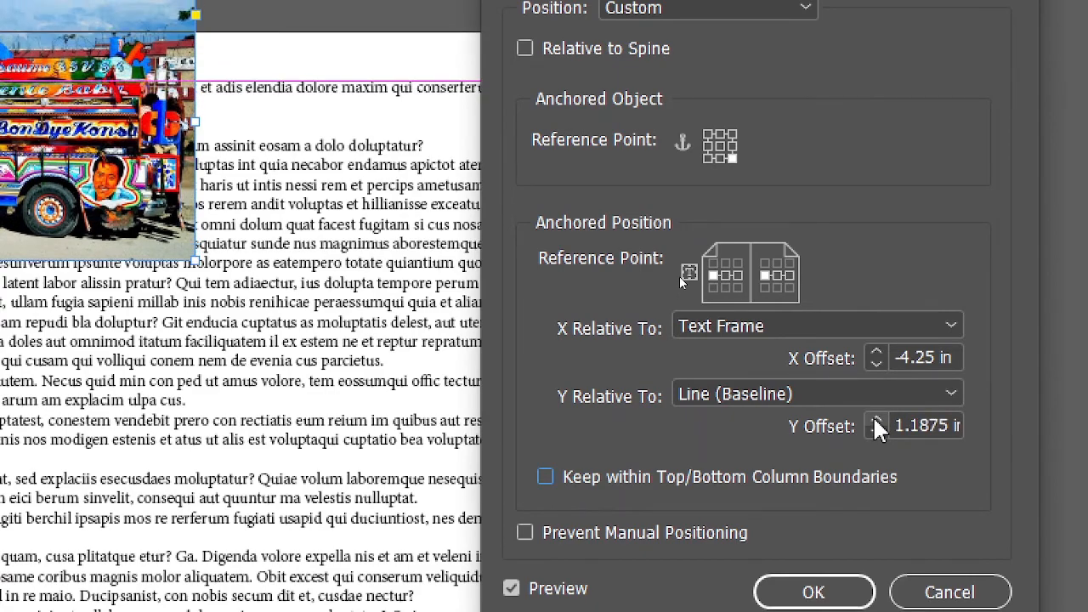
click(876, 421)
click(876, 421)
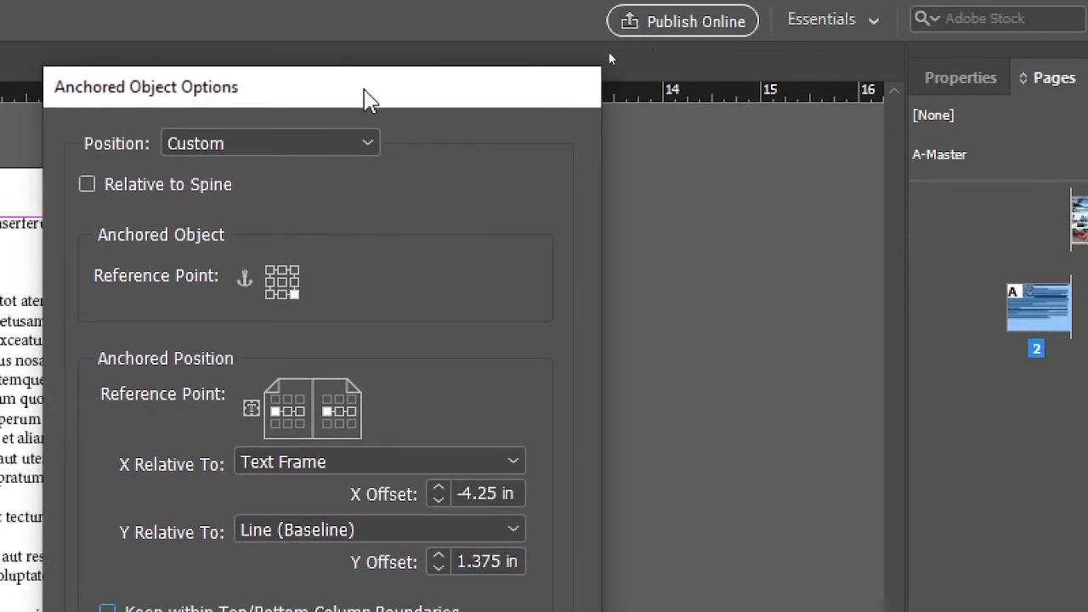
- Set the truck photo's anchored Y offset to 2.1875 in and apply the anchored object options
drag(371, 88, 189, 144)
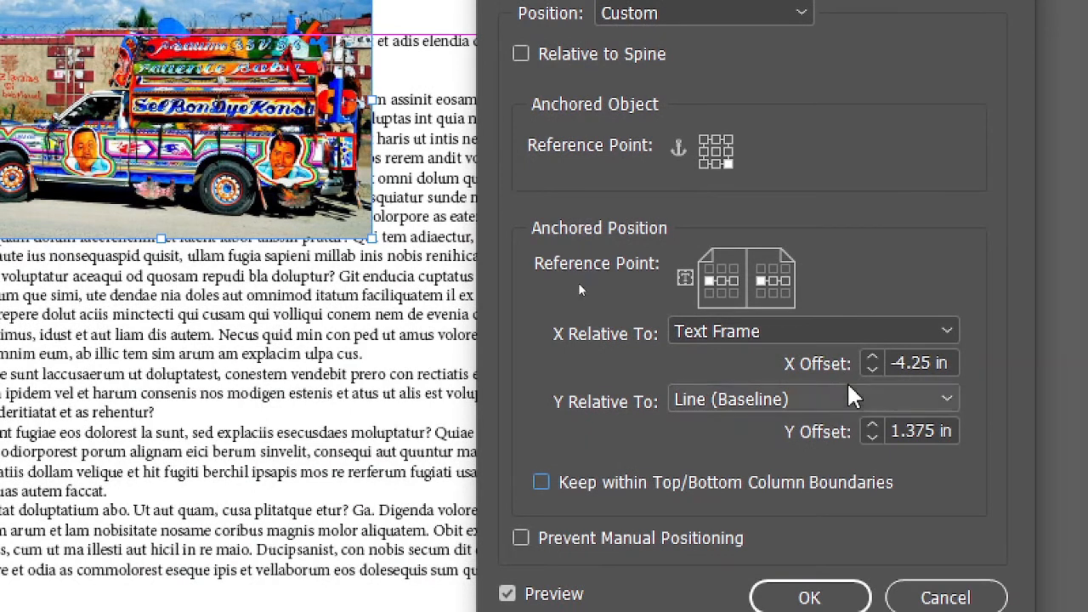
click(871, 425)
click(871, 425)
click(871, 425)
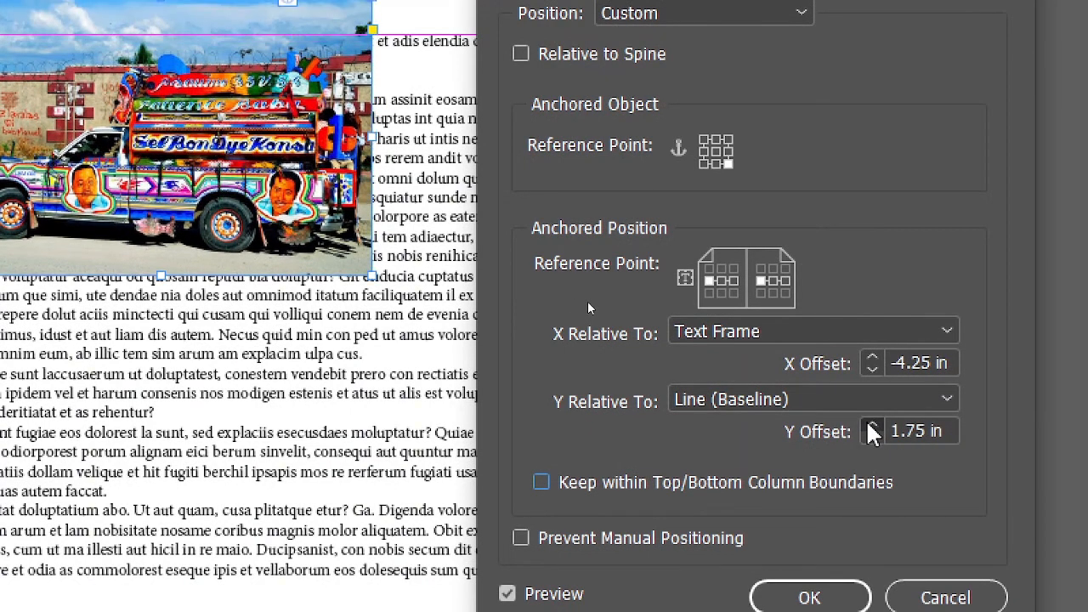
click(870, 425)
click(870, 425)
click(870, 425)
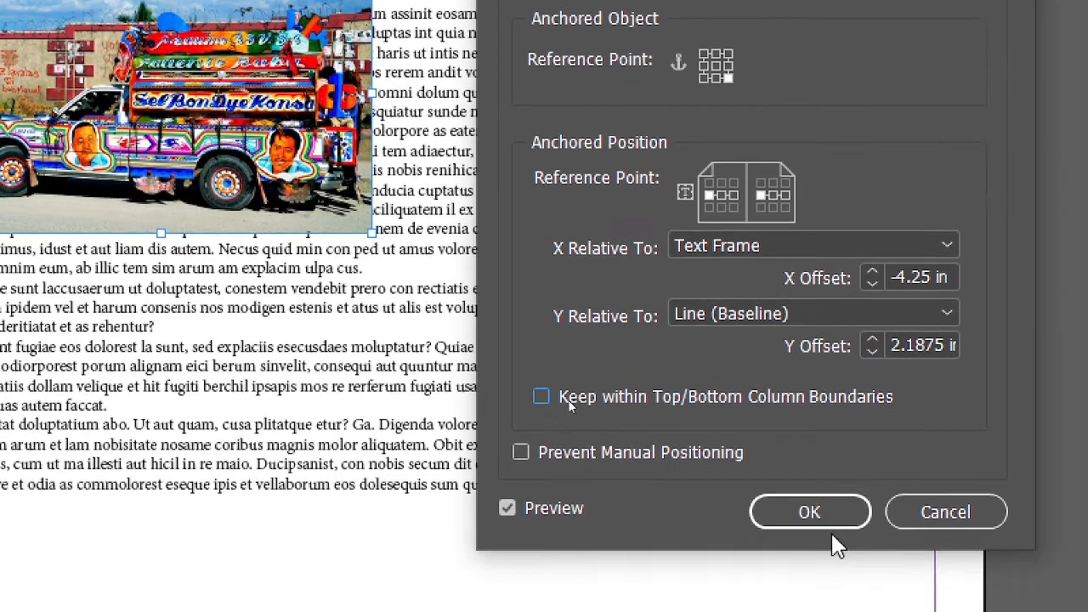
click(809, 512)
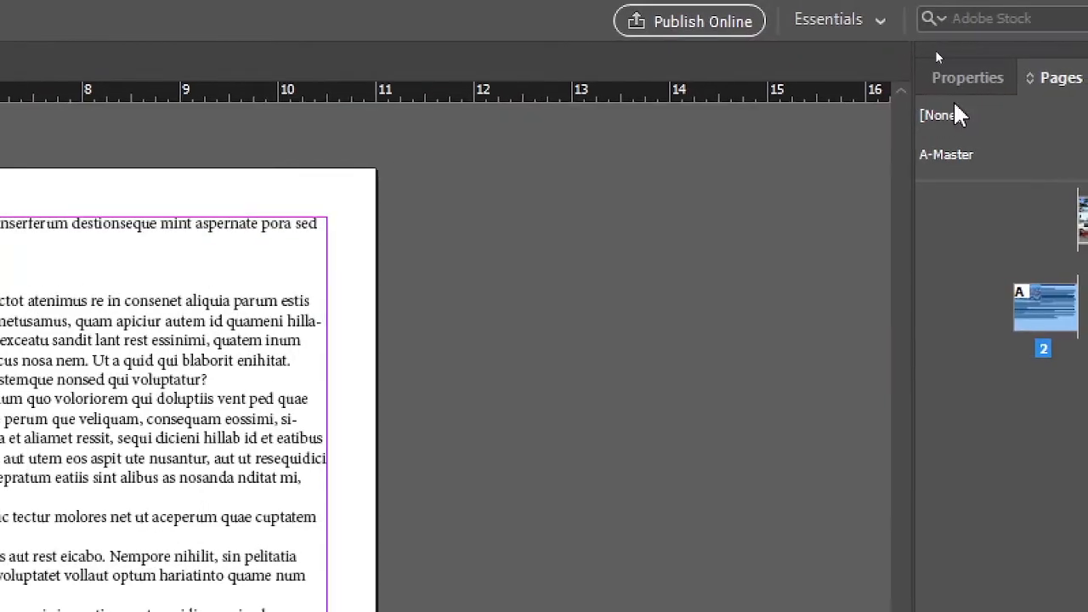
- Show the truck photo's extra text wrap options and make the text wrap around its bounding box
click(969, 79)
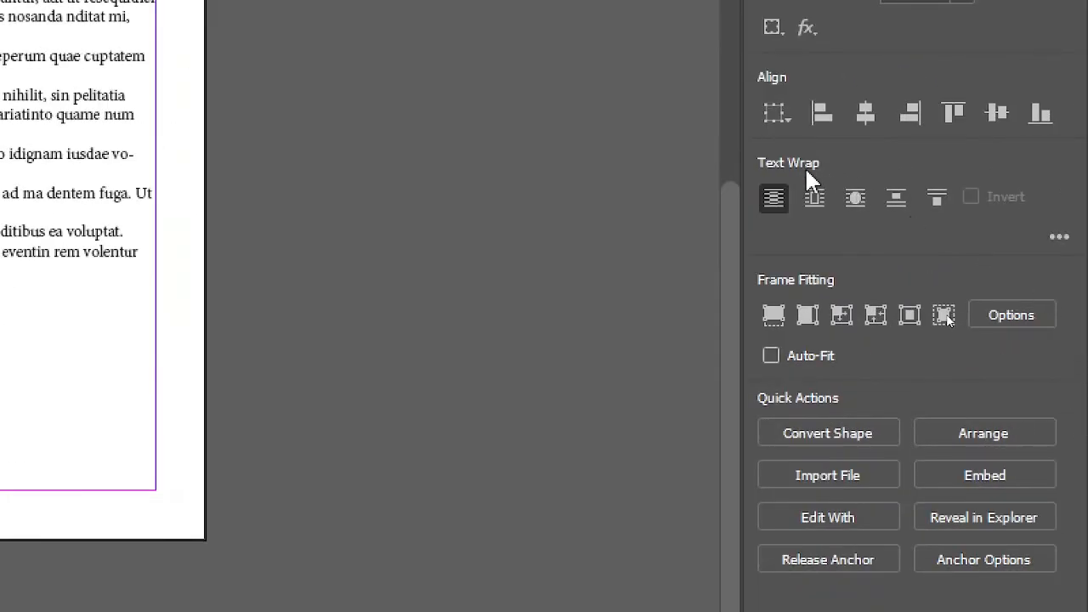
click(1069, 240)
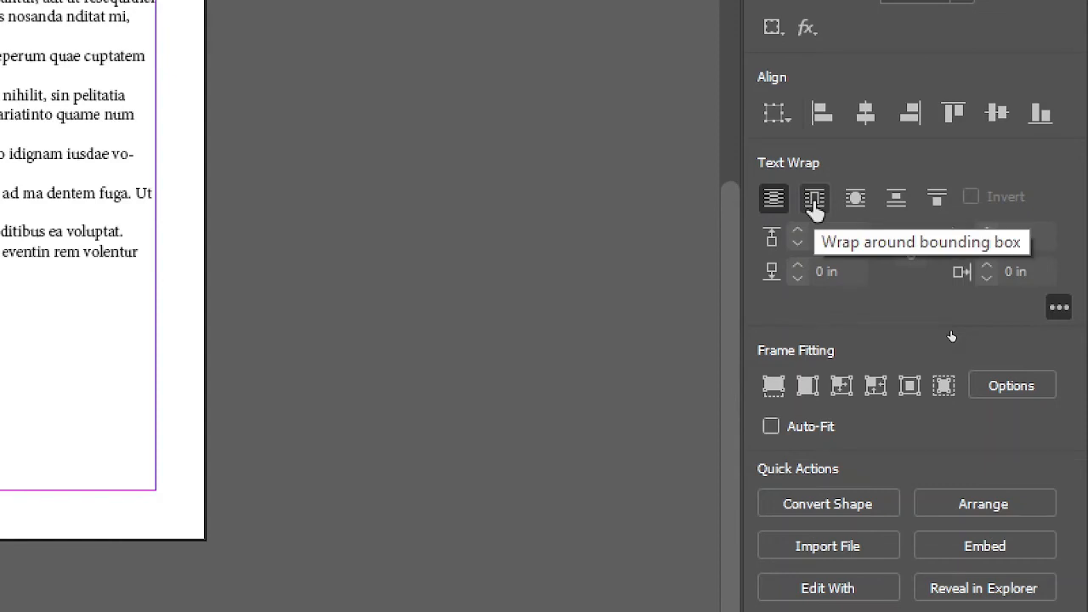
click(815, 202)
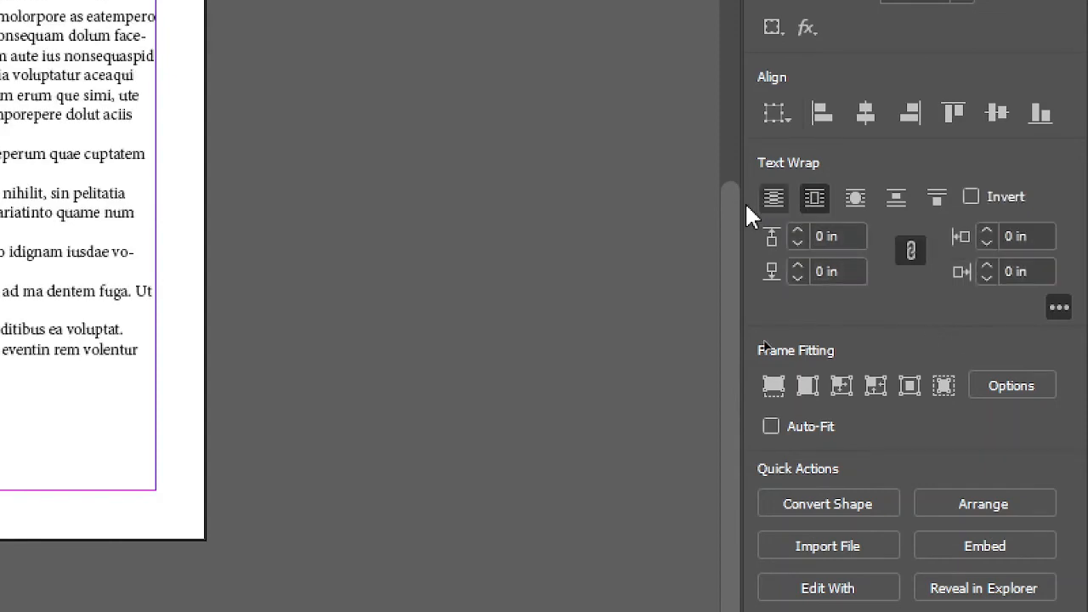
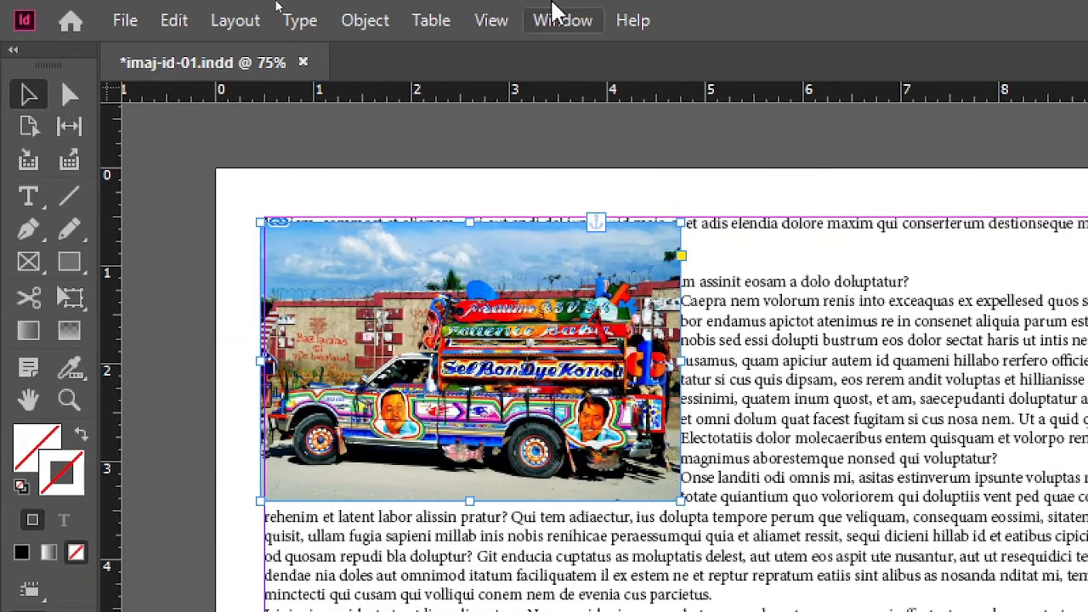
- Open the floating Text Wrap panel and place it beside the truck photo
click(563, 20)
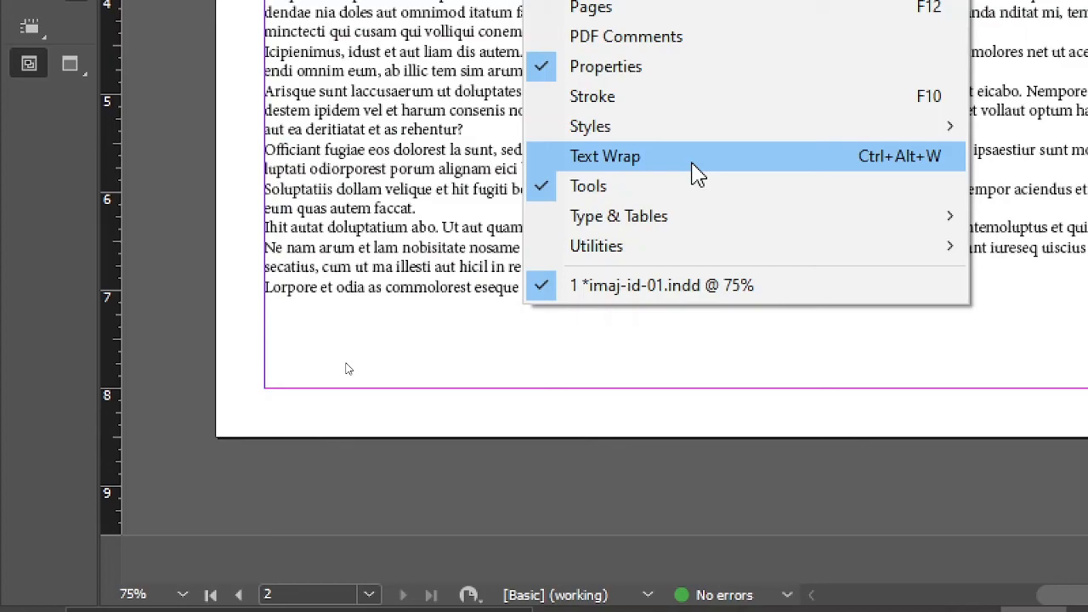
click(697, 174)
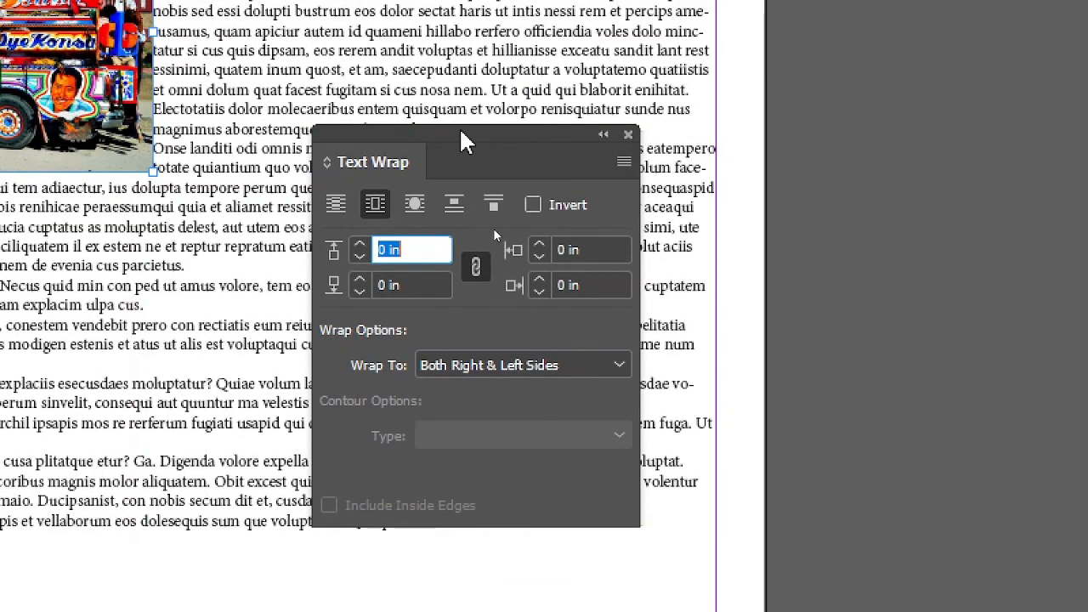
drag(464, 141, 442, 154)
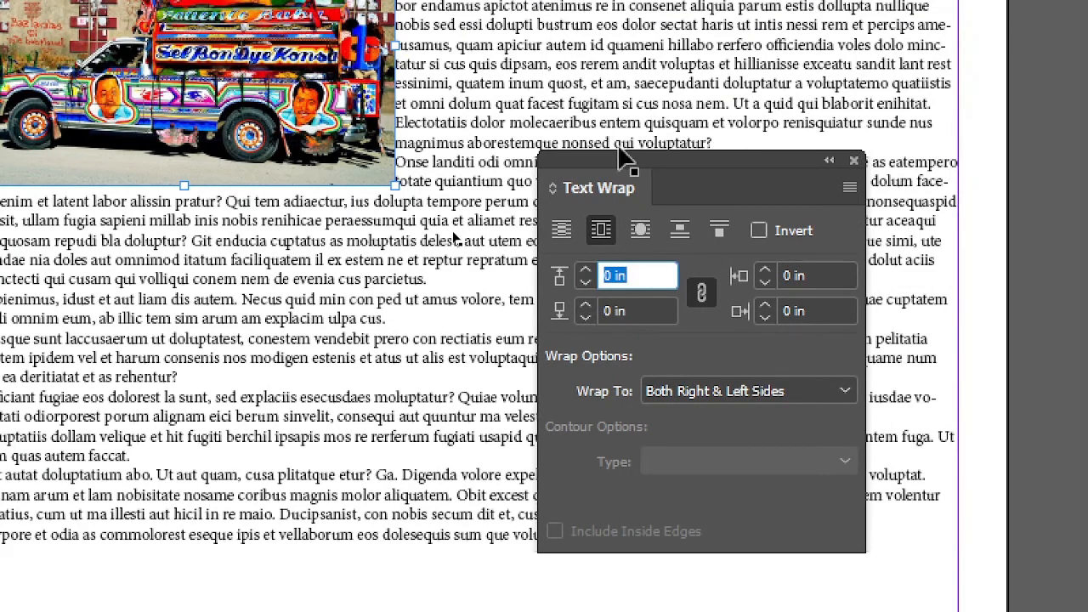
drag(621, 156, 636, 77)
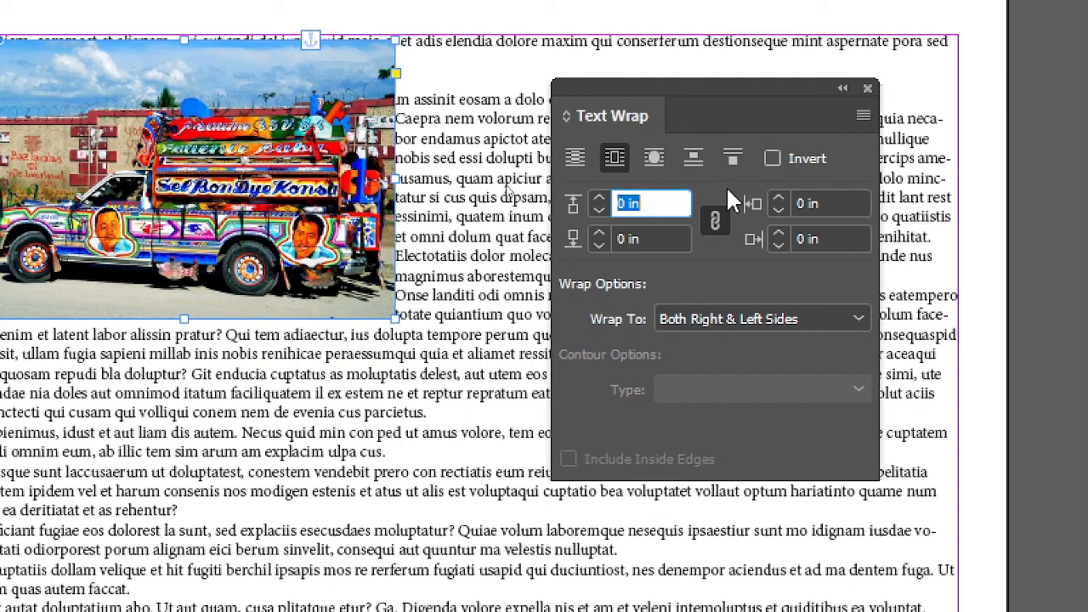
- Try a linked text wrap offset of 0.375 in on all four sides of the truck photo
click(780, 236)
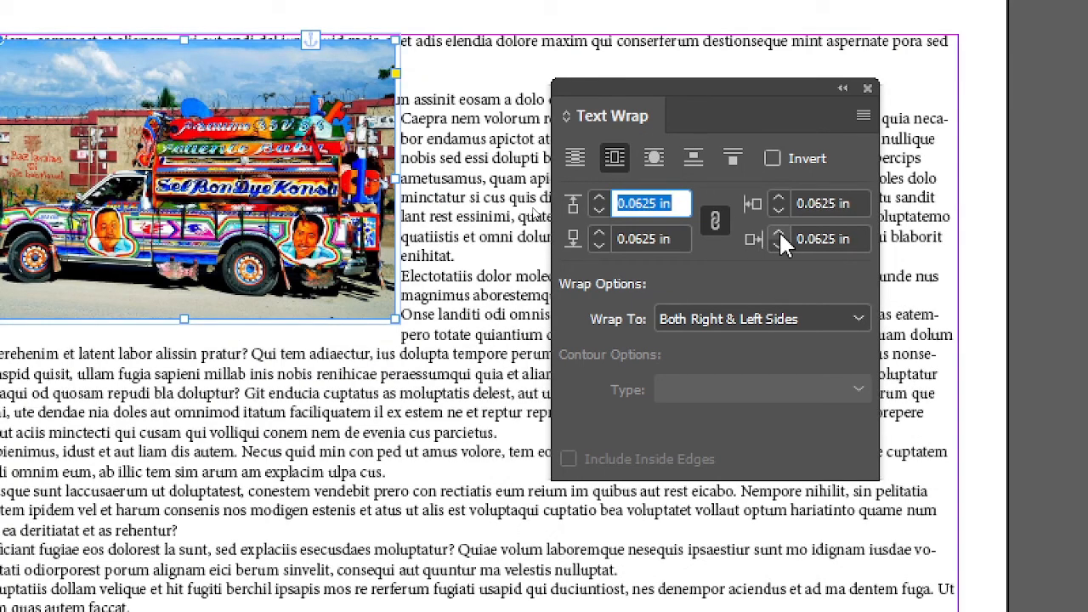
click(780, 235)
click(779, 235)
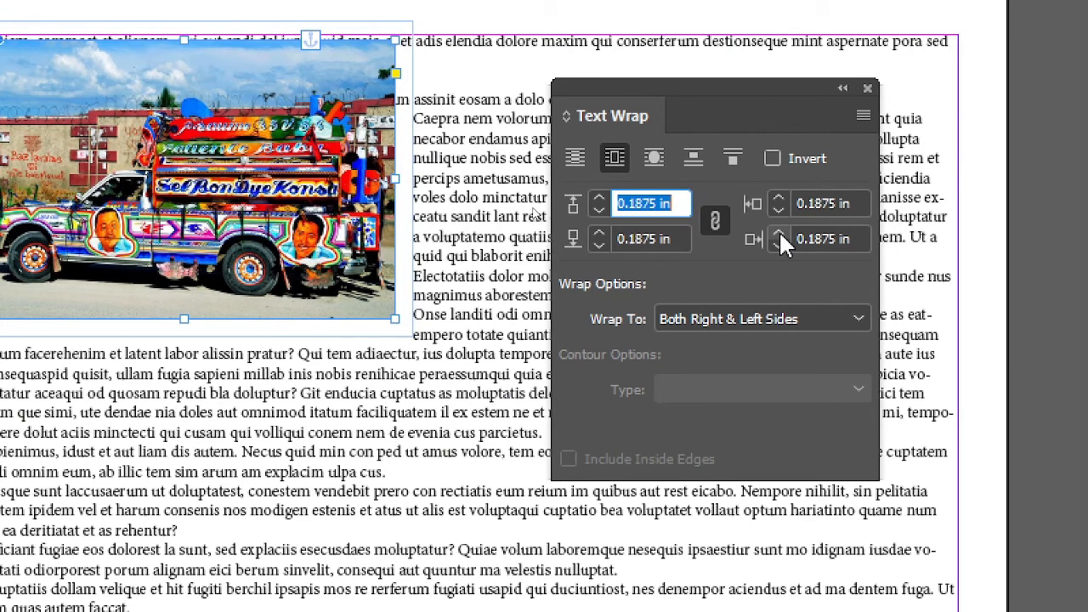
click(780, 236)
click(779, 235)
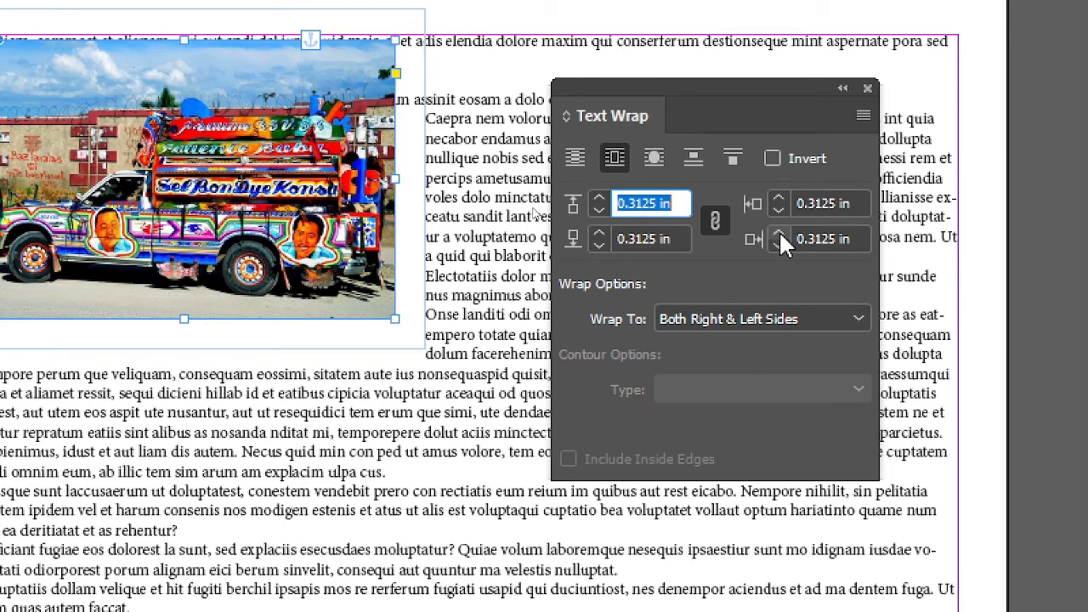
click(780, 234)
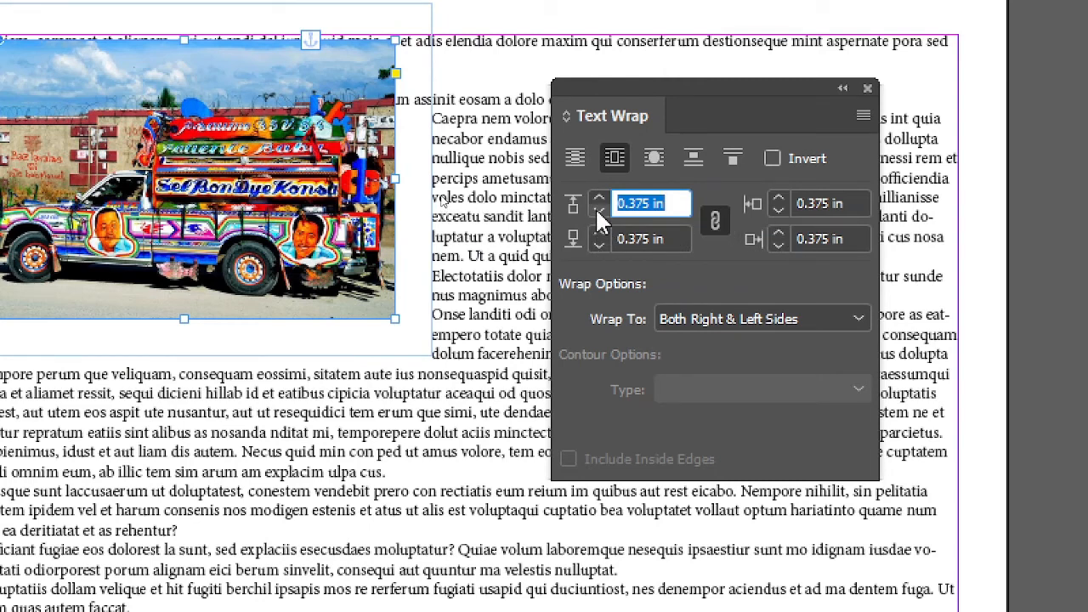
- Reset the linked text wrap offsets on all sides of the truck photo to 0 in
click(717, 232)
click(716, 231)
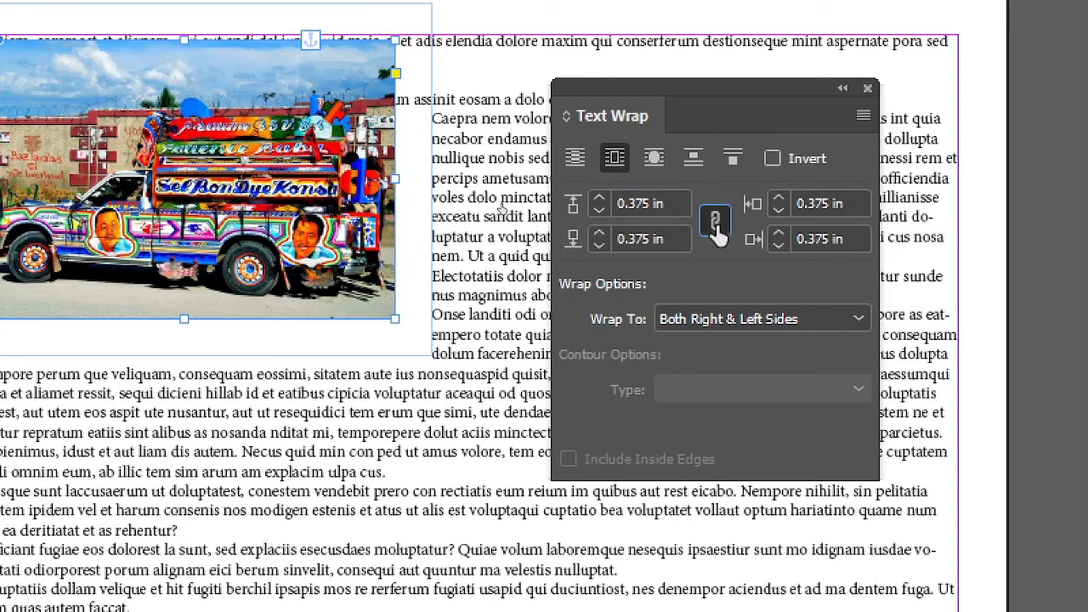
click(716, 231)
click(713, 219)
click(671, 204)
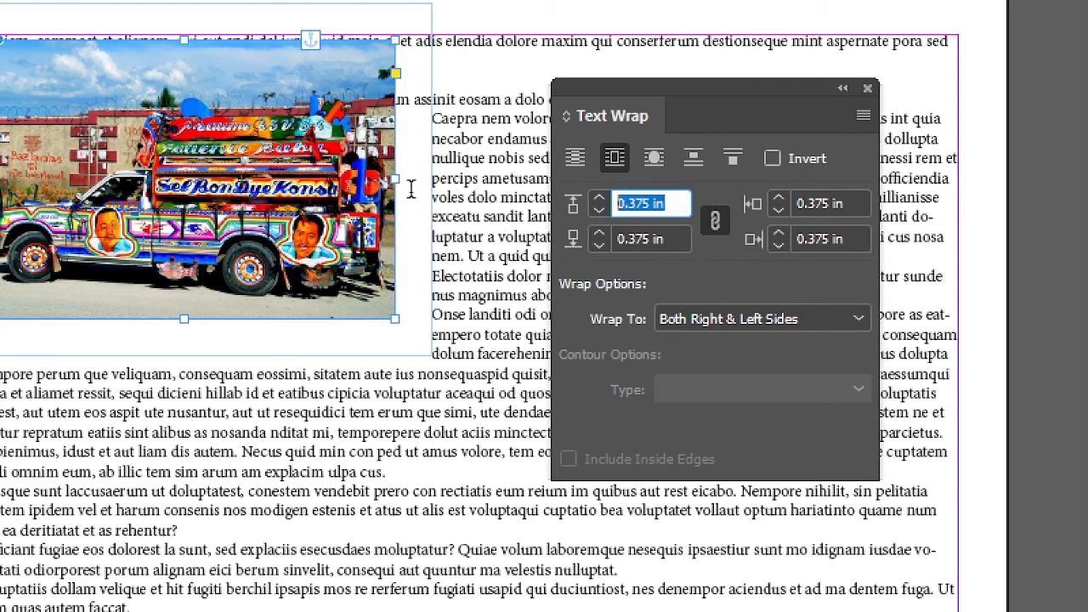
text(0)
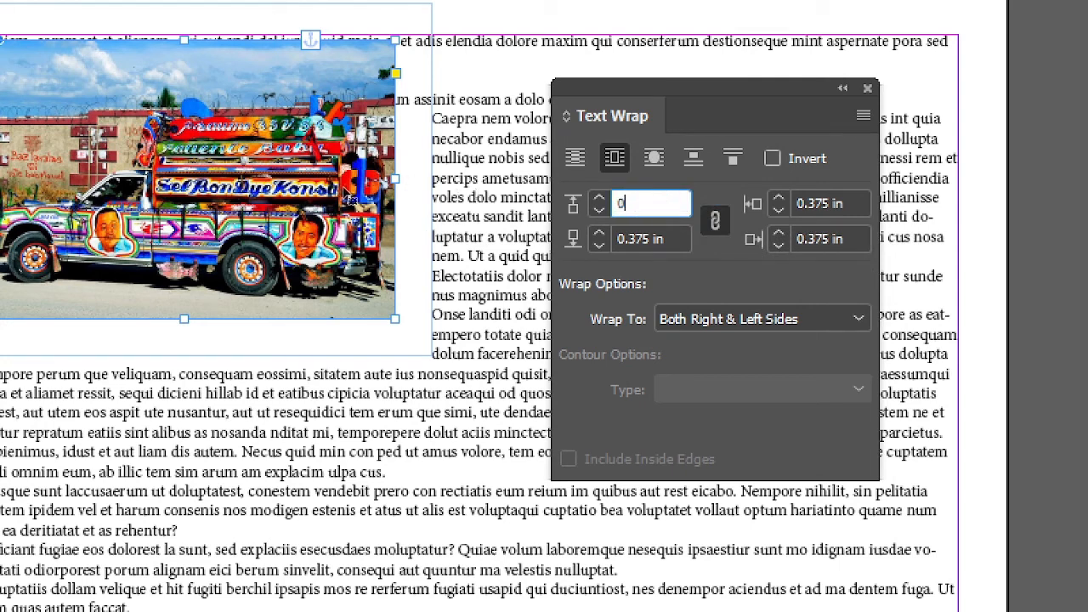
key(Tab)
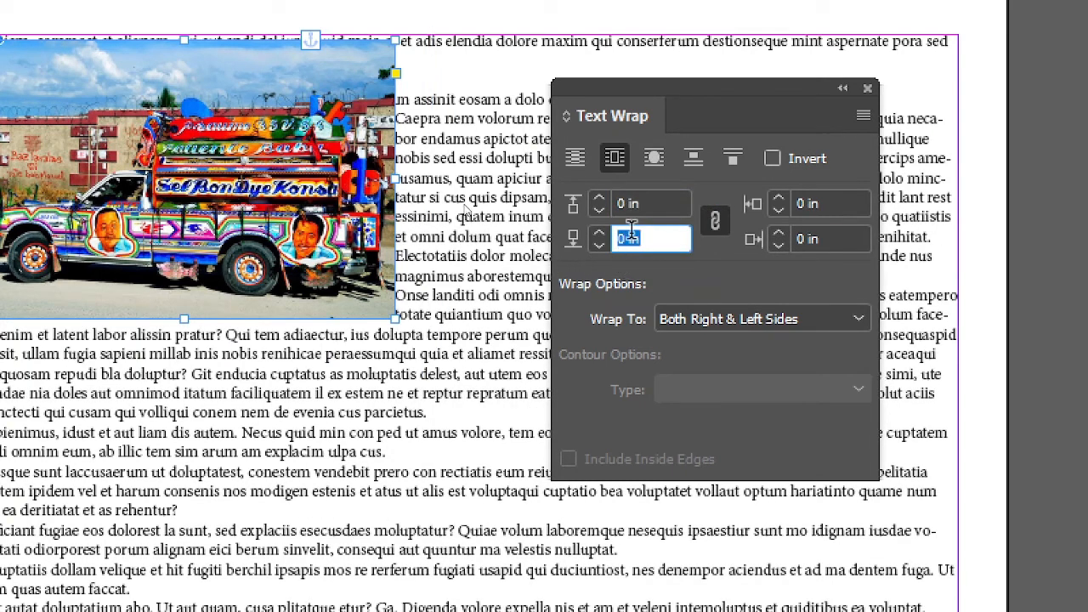
- Unlink the text wrap offsets and set only the truck photo's right offset to 0.4375 in
click(713, 221)
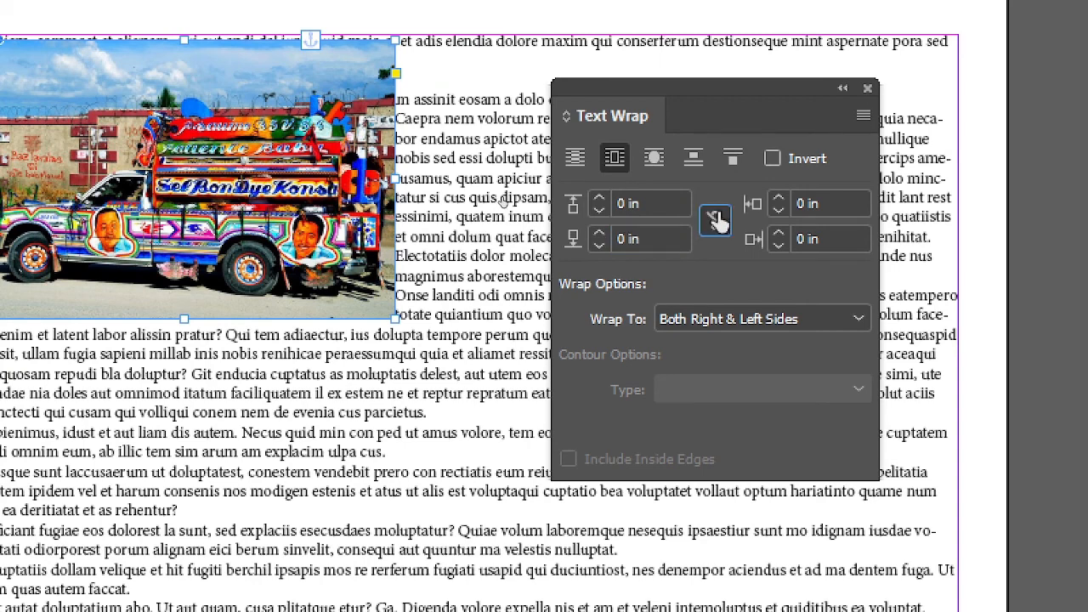
click(780, 231)
click(781, 231)
click(780, 232)
click(780, 231)
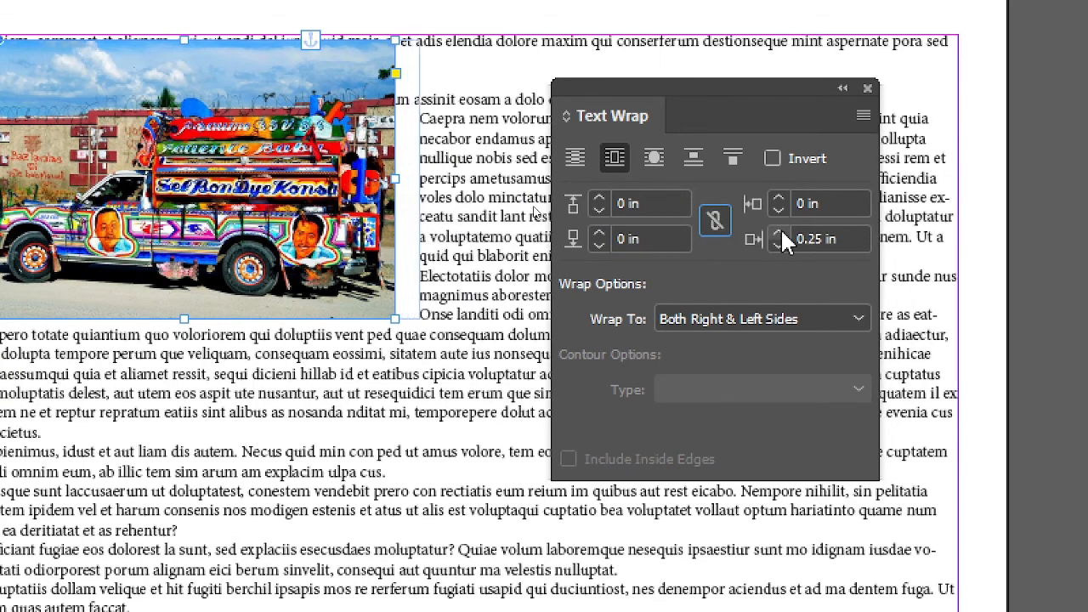
click(780, 231)
click(780, 231)
click(780, 232)
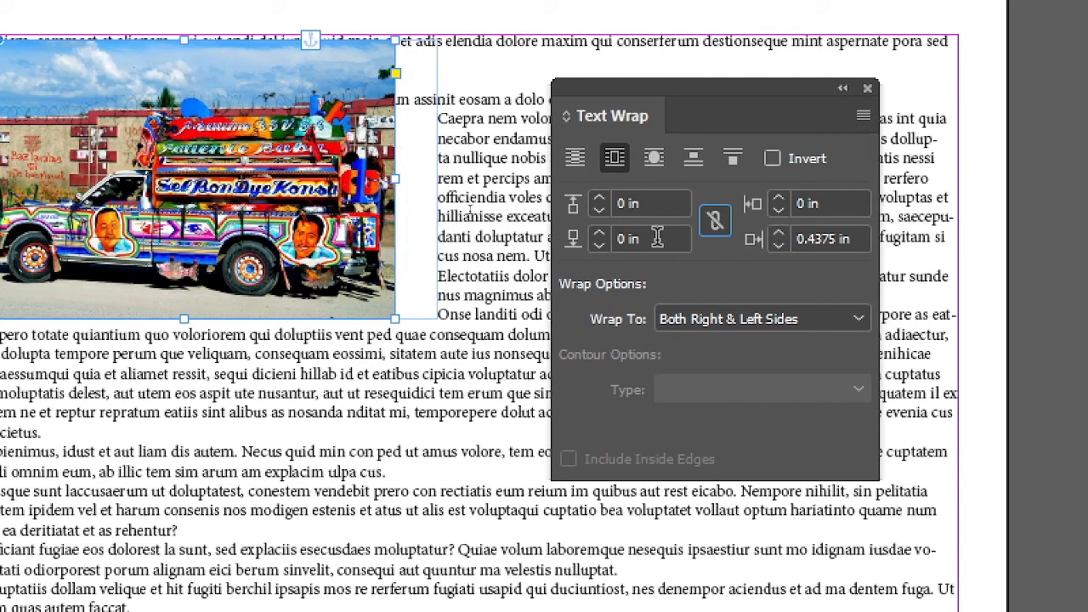
- Set the truck photo's bottom text wrap offset to 0.1875 in
click(600, 232)
click(601, 233)
click(600, 233)
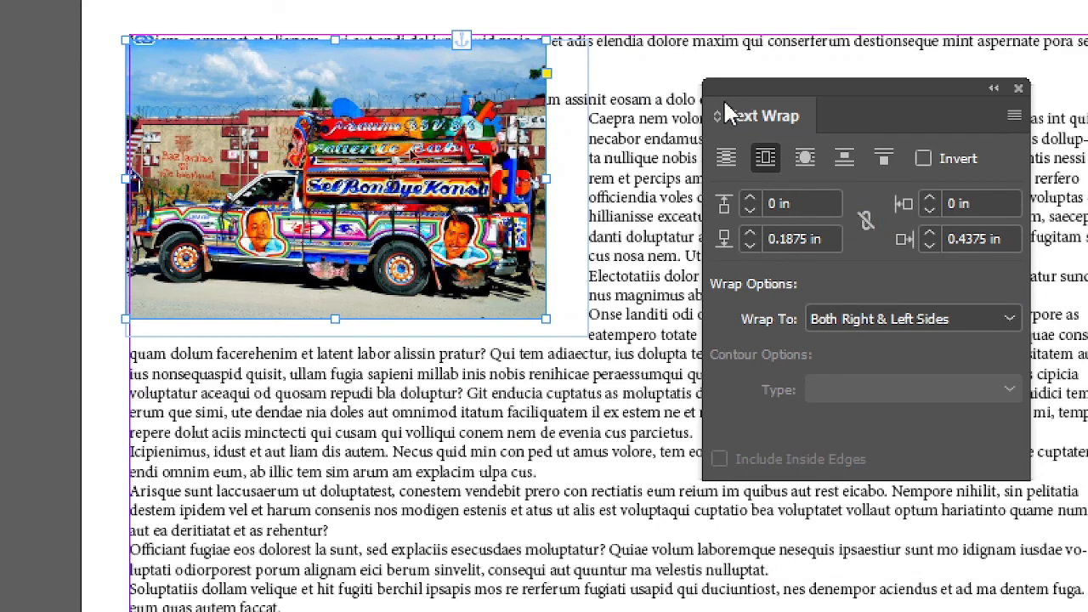
- Move the anchored truck photo down among the text lines with its left edge on the page margin
drag(522, 169, 500, 241)
drag(504, 200, 507, 211)
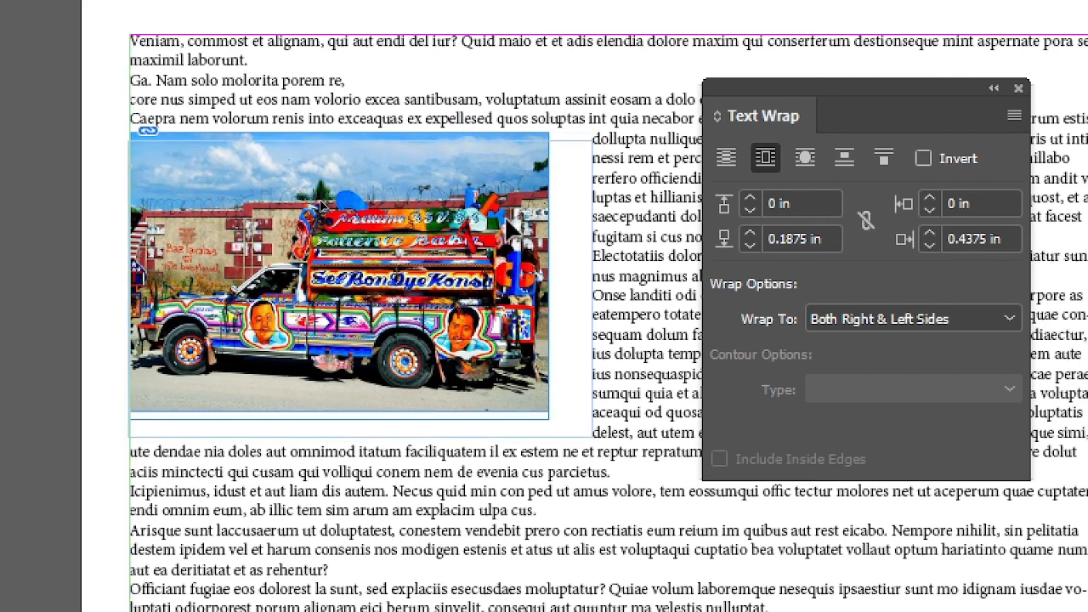
drag(509, 216, 503, 233)
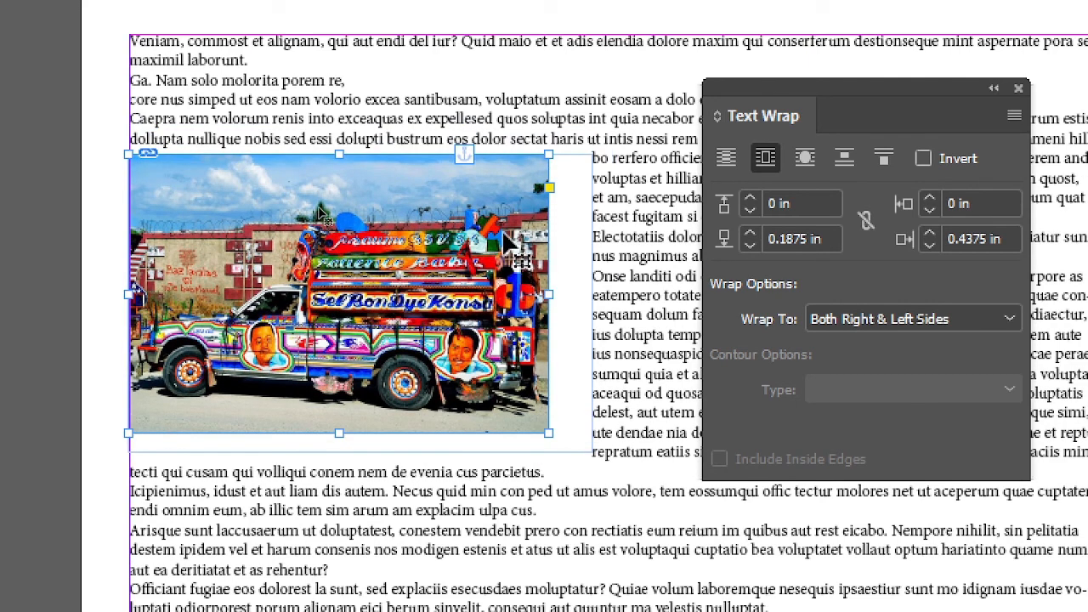
- Set the truck photo's top text wrap offset to 0.1875 in and view the page in presentation mode
click(751, 199)
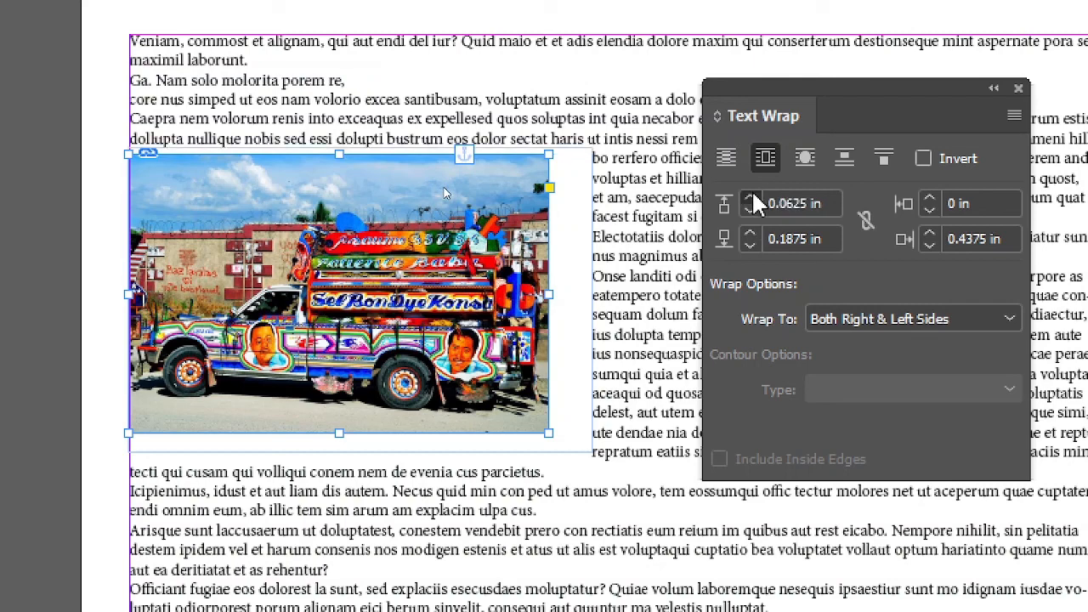
click(751, 199)
click(750, 199)
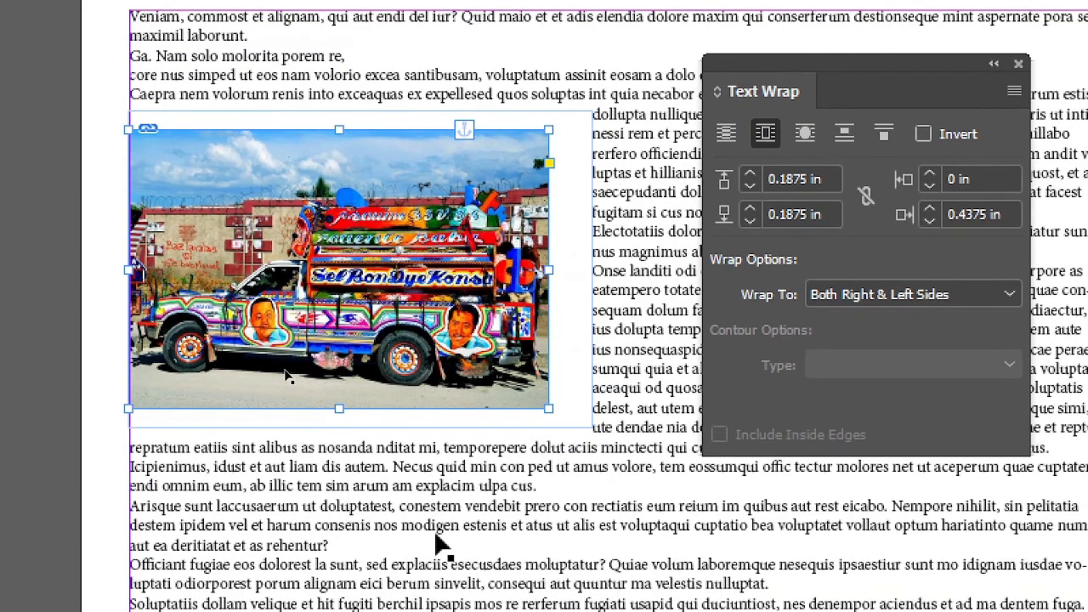
key(shift+w)
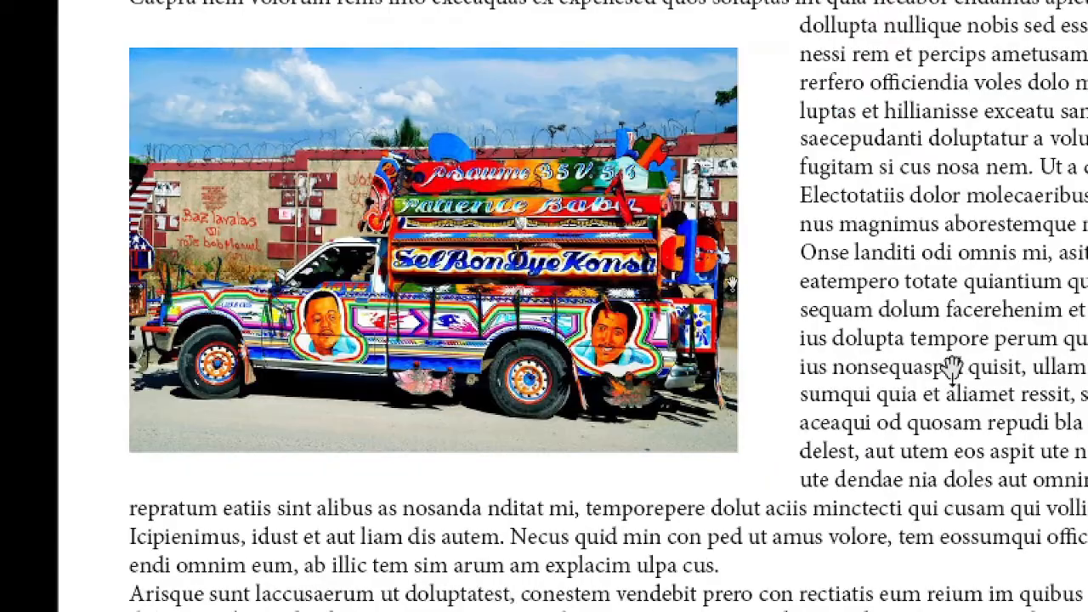